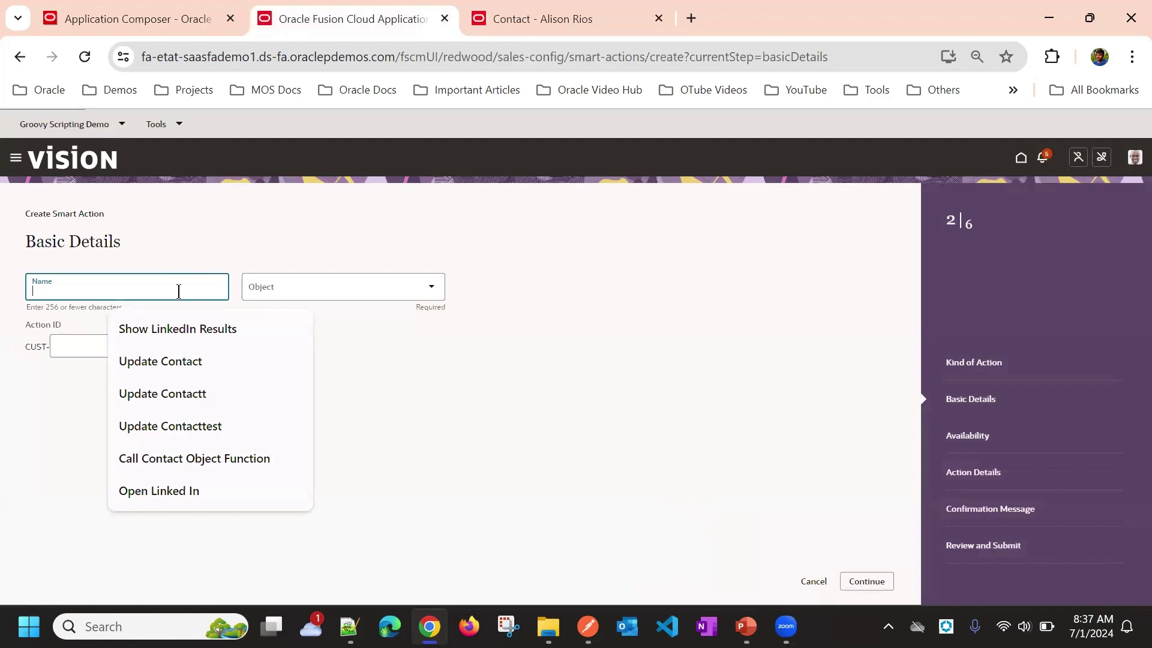
Name the new smart action "Show Opportunity Report" and let the action ID fill in from it.
text(Show)
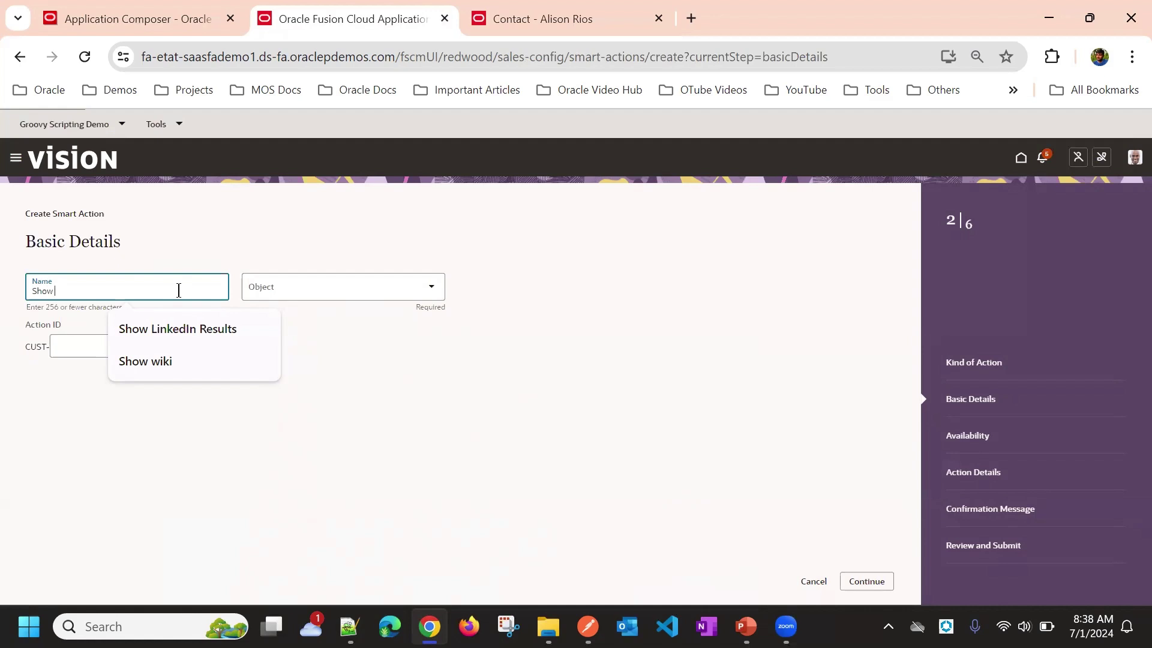
click(352, 398)
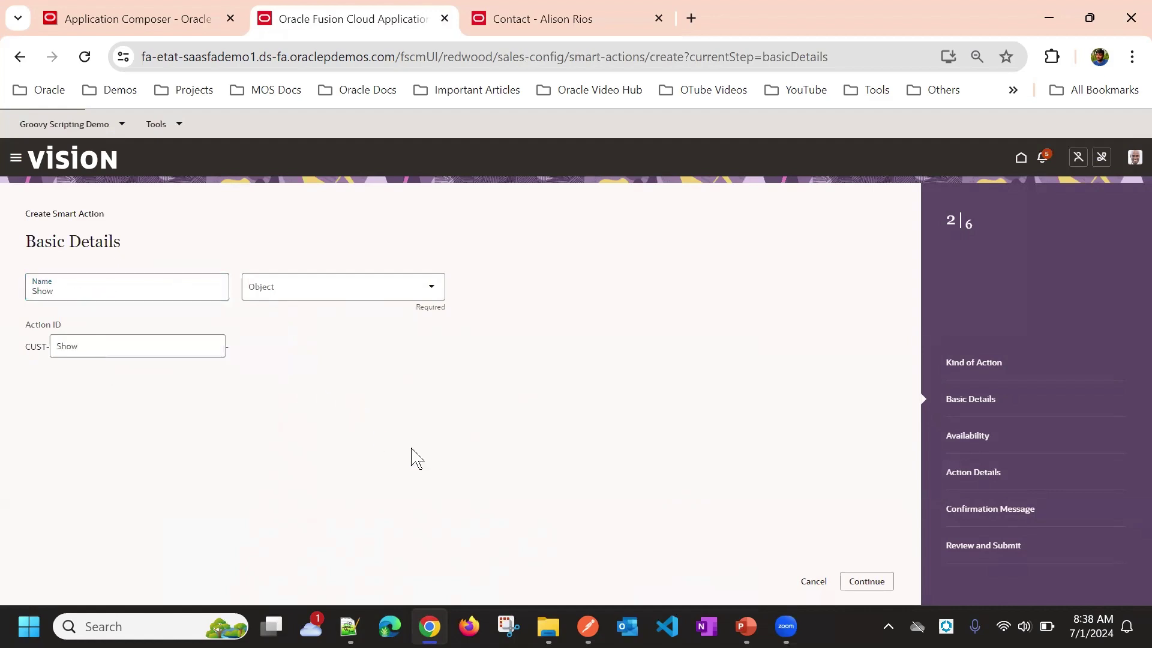
click(103, 284)
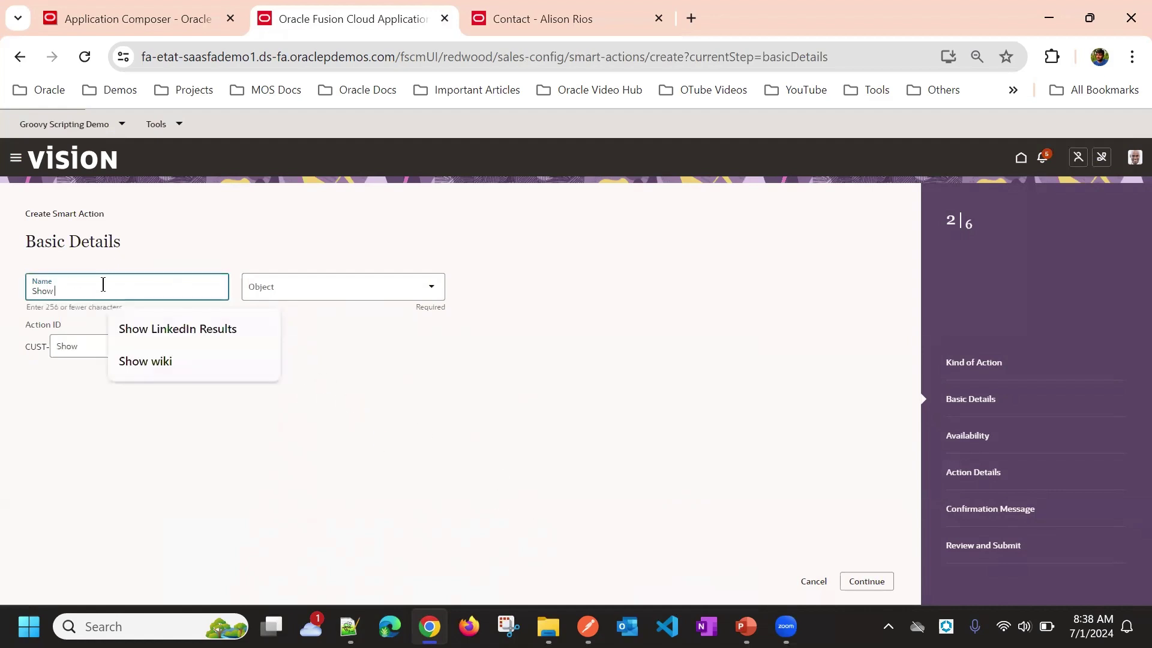
click(335, 404)
click(171, 294)
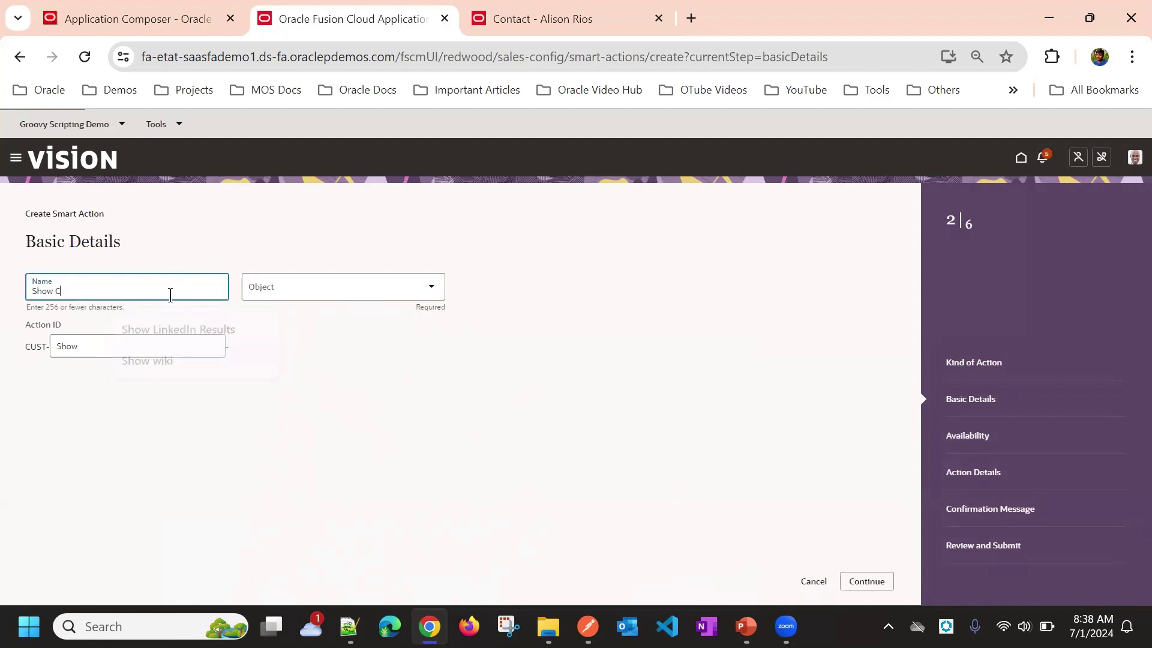
text(Opportunity Report)
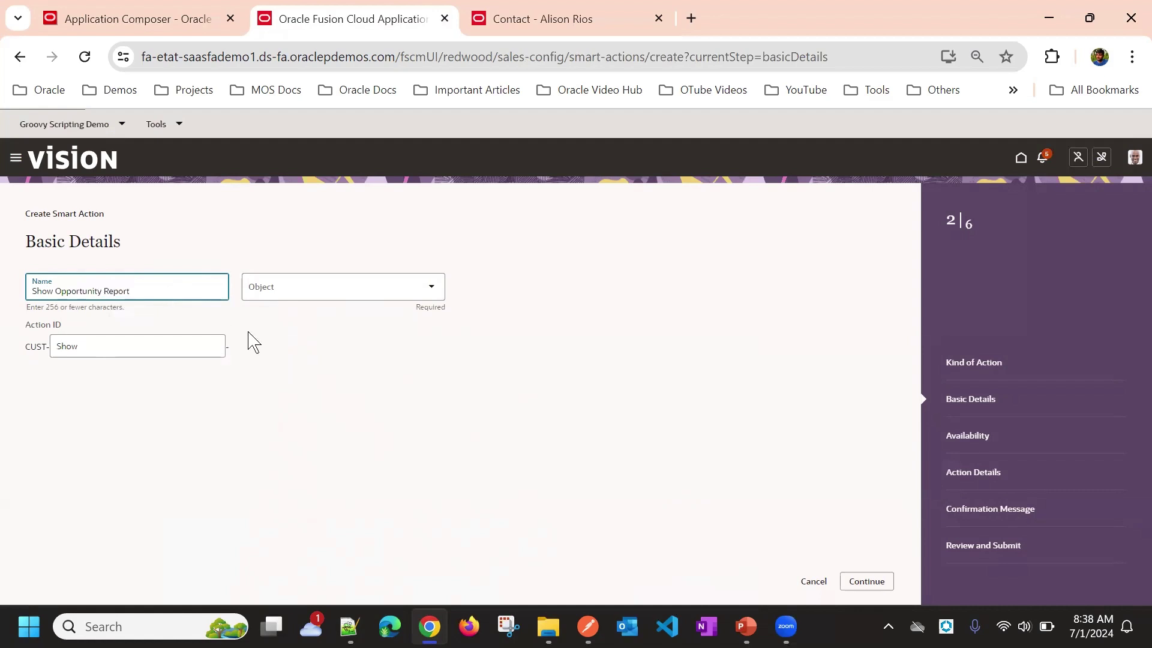
click(253, 342)
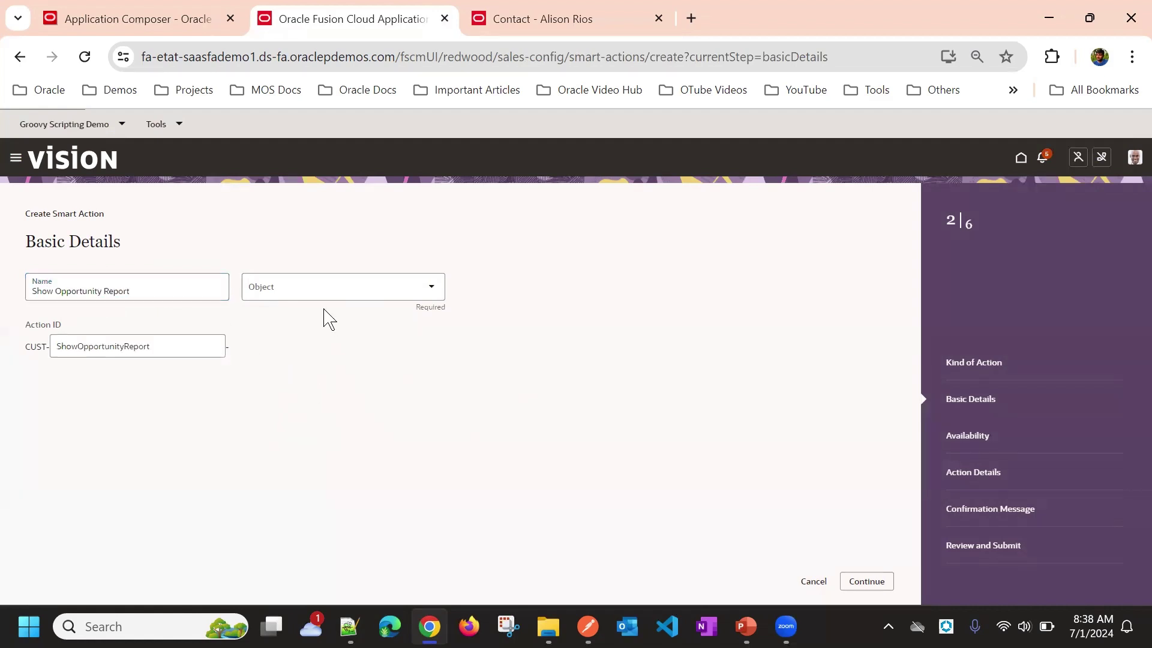
Set the smart action's object to Opportunity and continue to the Availability stage.
click(315, 279)
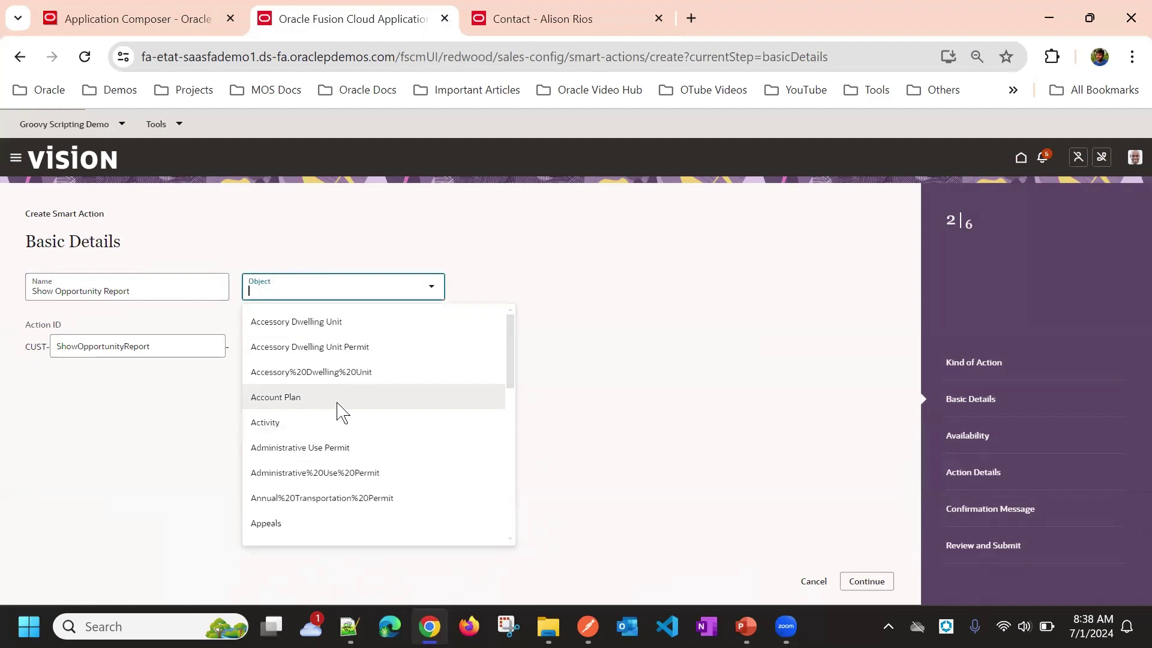
scroll(332, 414, down, 10)
scroll(327, 433, down, 10)
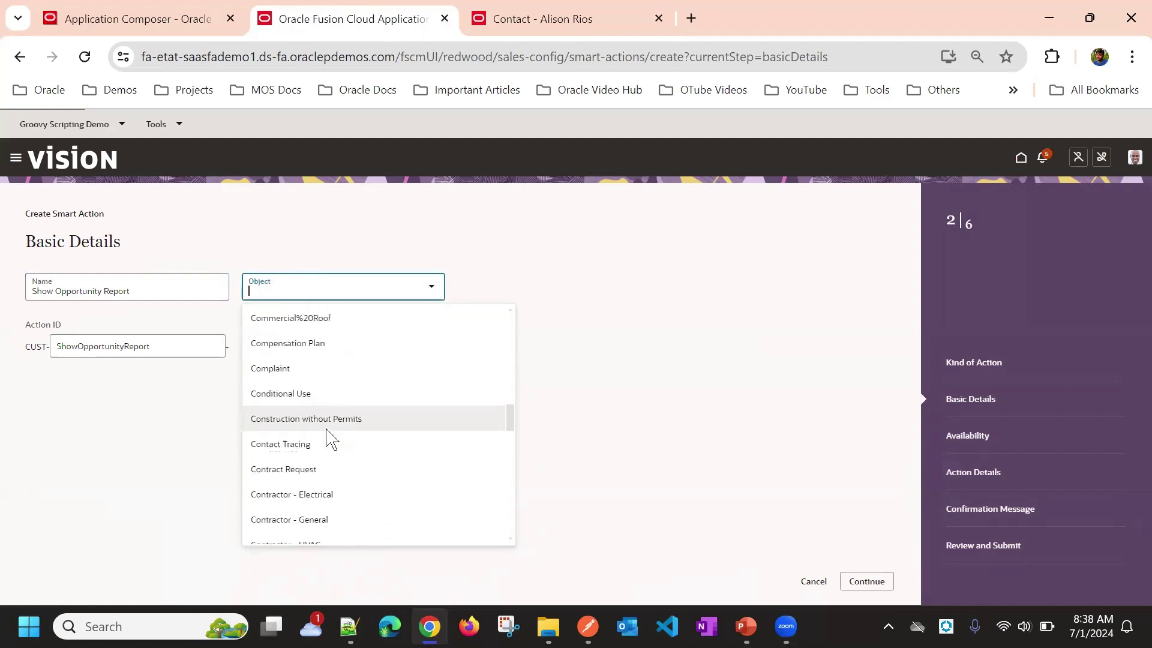
scroll(327, 433, down, 3)
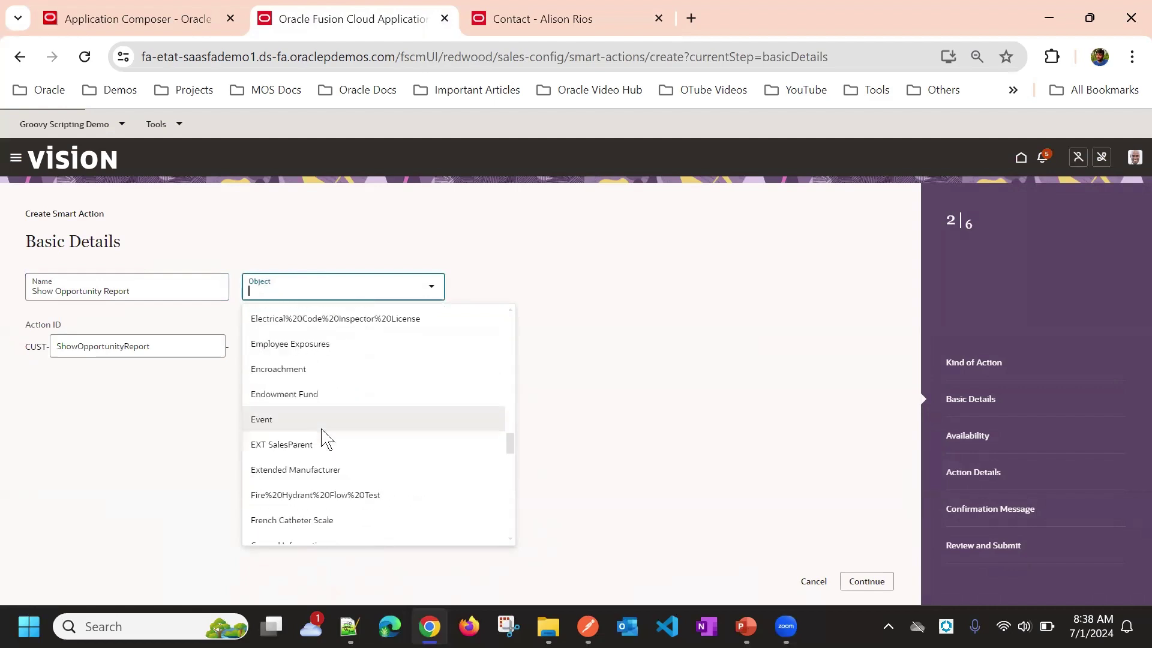
scroll(327, 435, up, 8)
scroll(324, 435, up, 5)
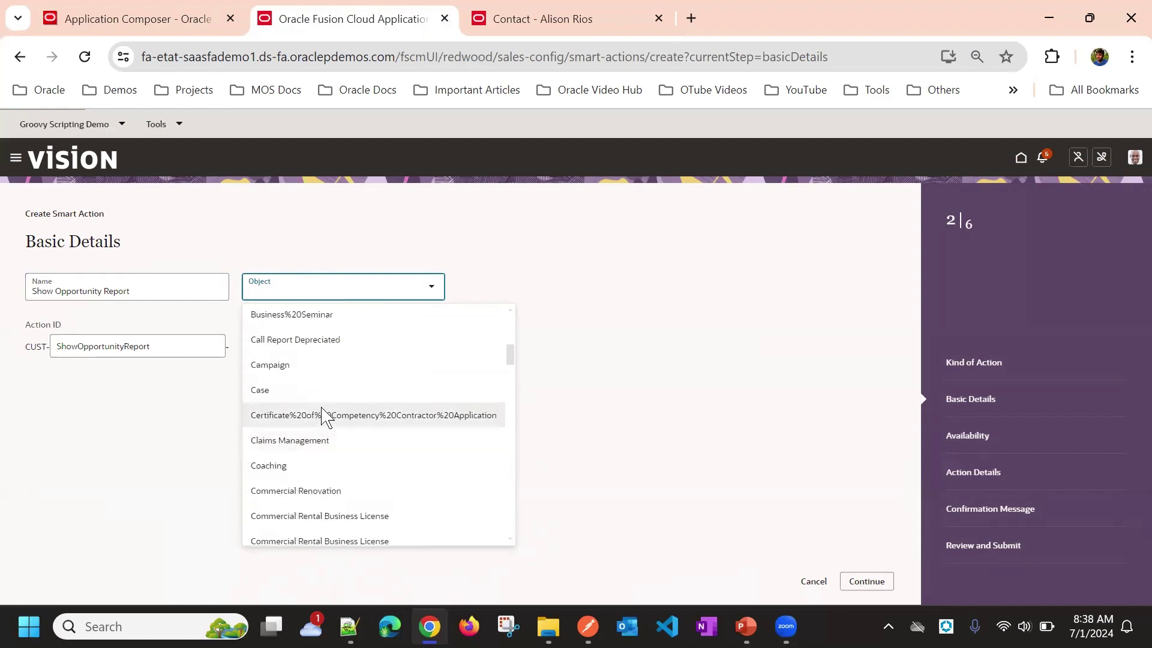
scroll(326, 416, up, 1)
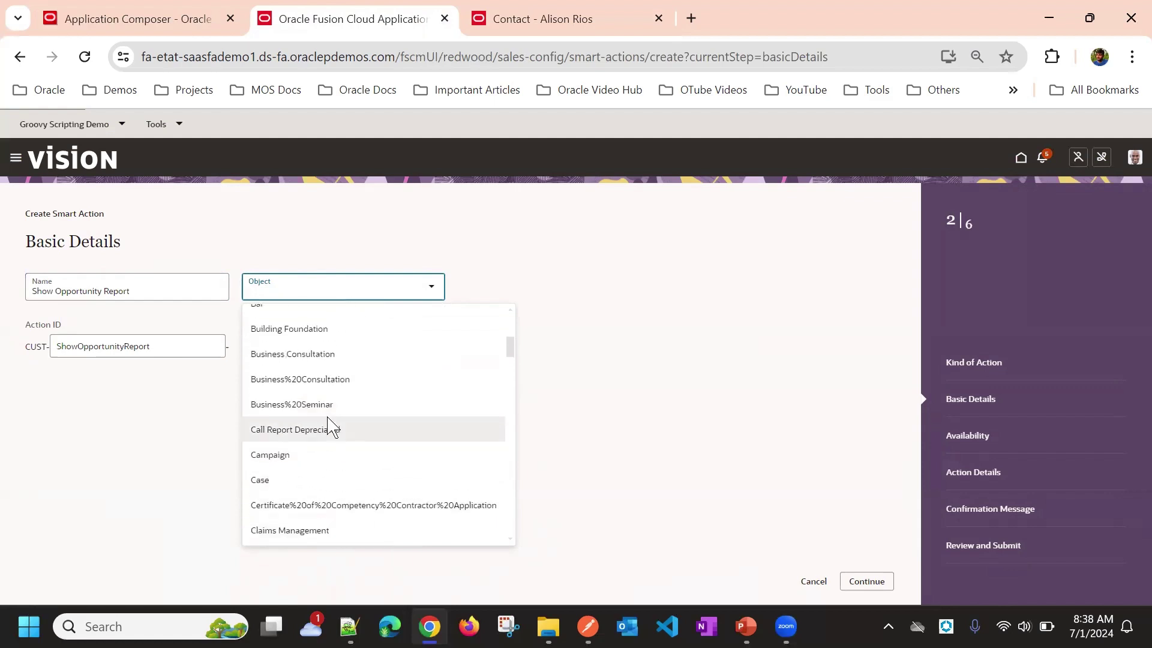
scroll(327, 427, up, 3)
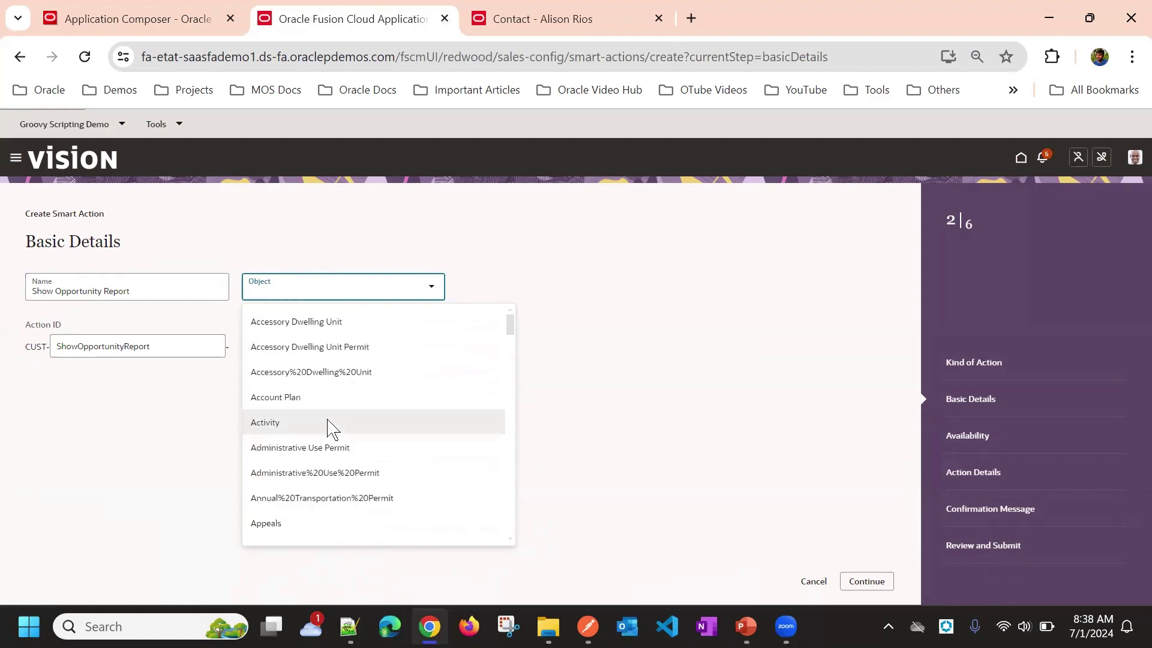
scroll(330, 427, down, 3)
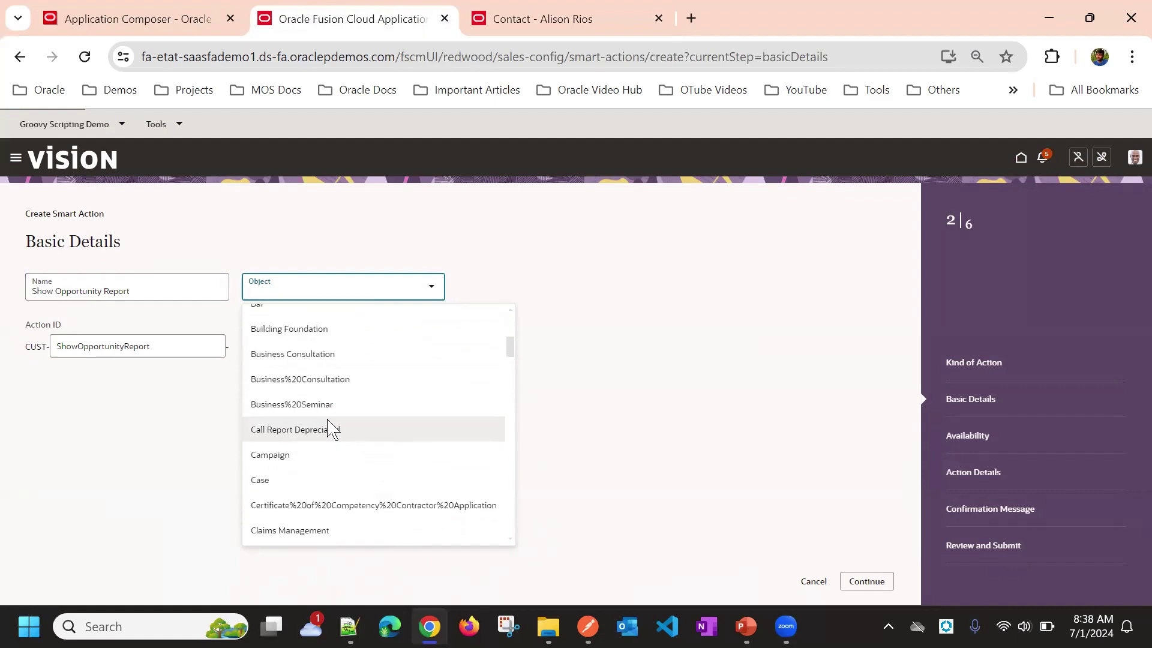
scroll(328, 424, down, 3)
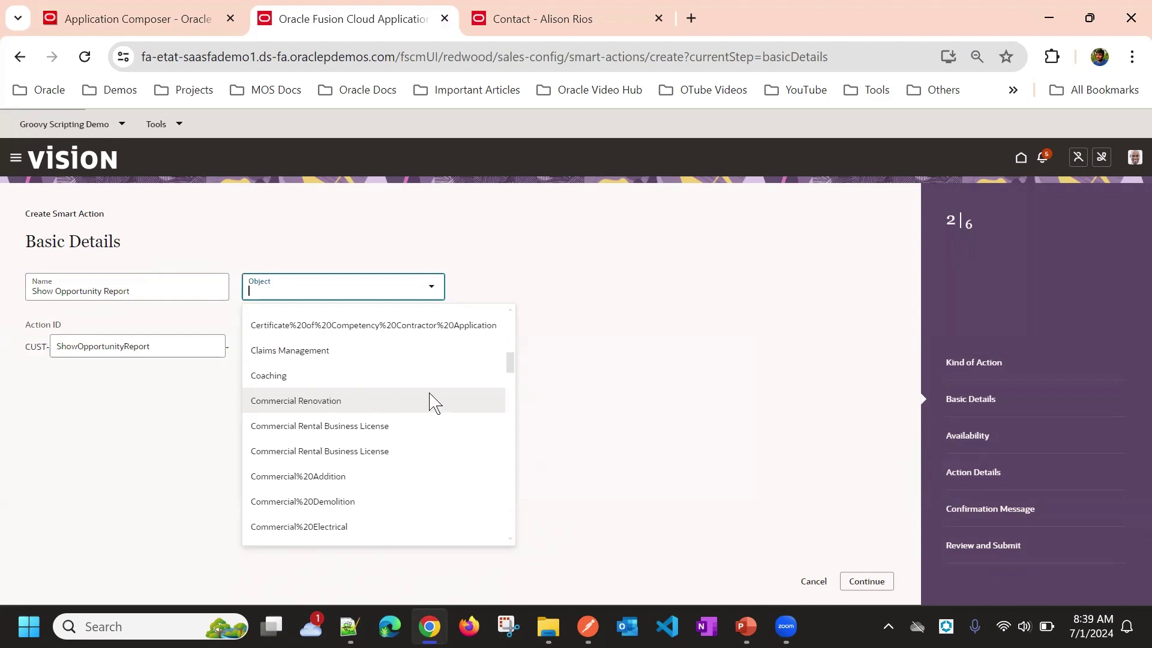
scroll(391, 375, down, 8)
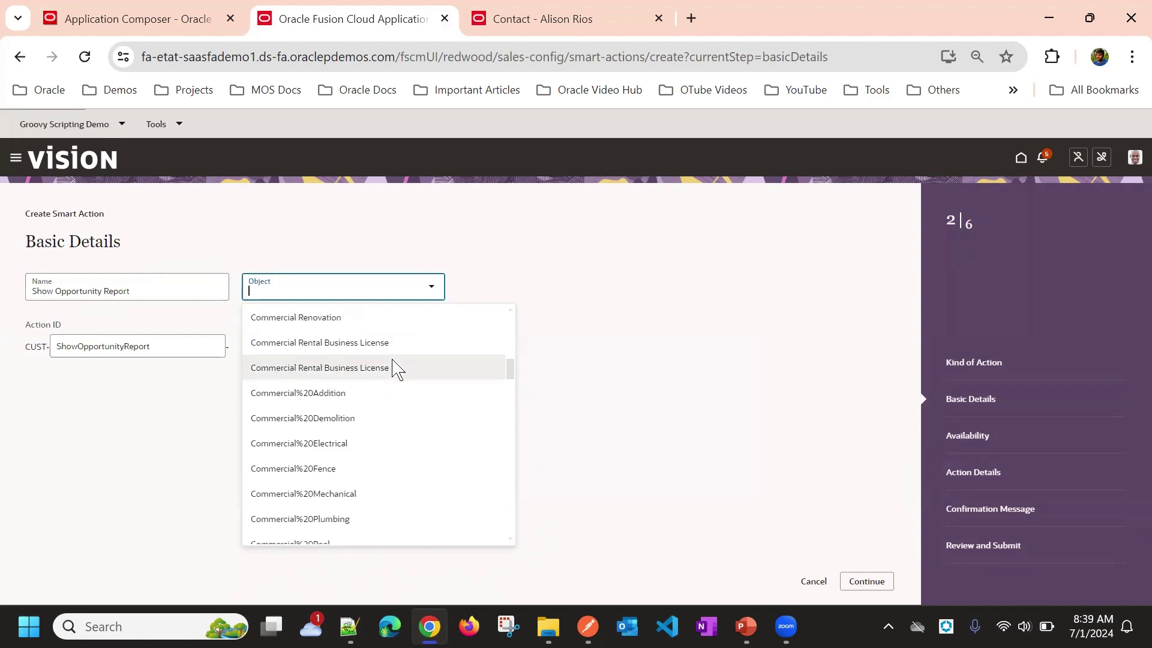
scroll(324, 396, down, 5)
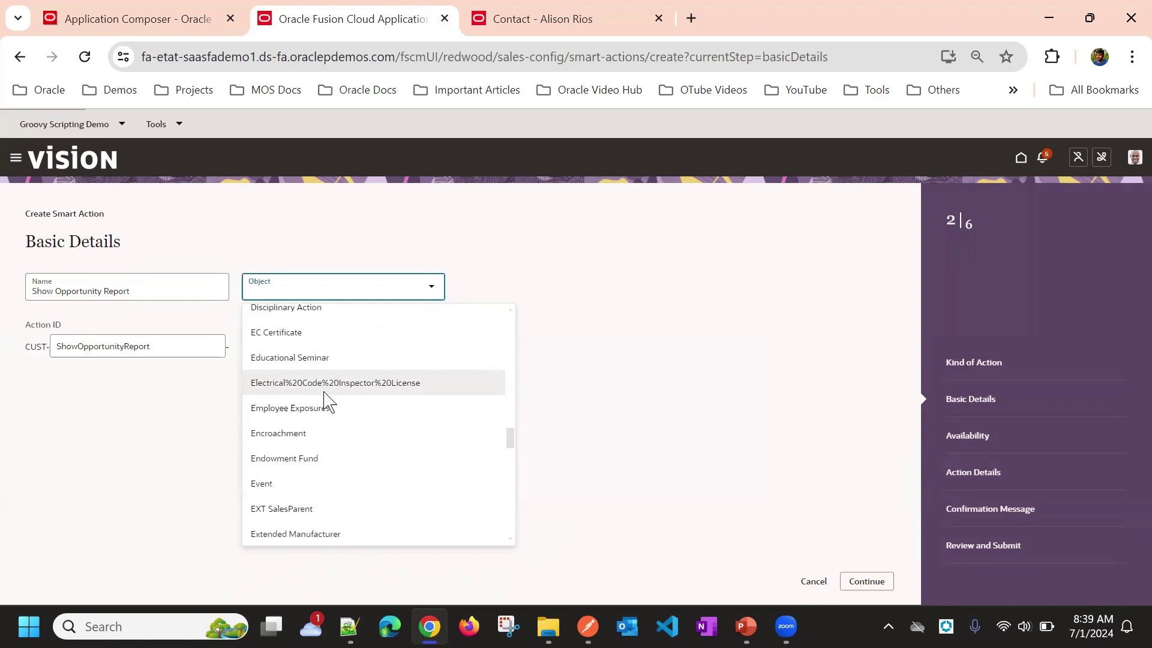
scroll(327, 421, up, 13)
scroll(330, 384, up, 5)
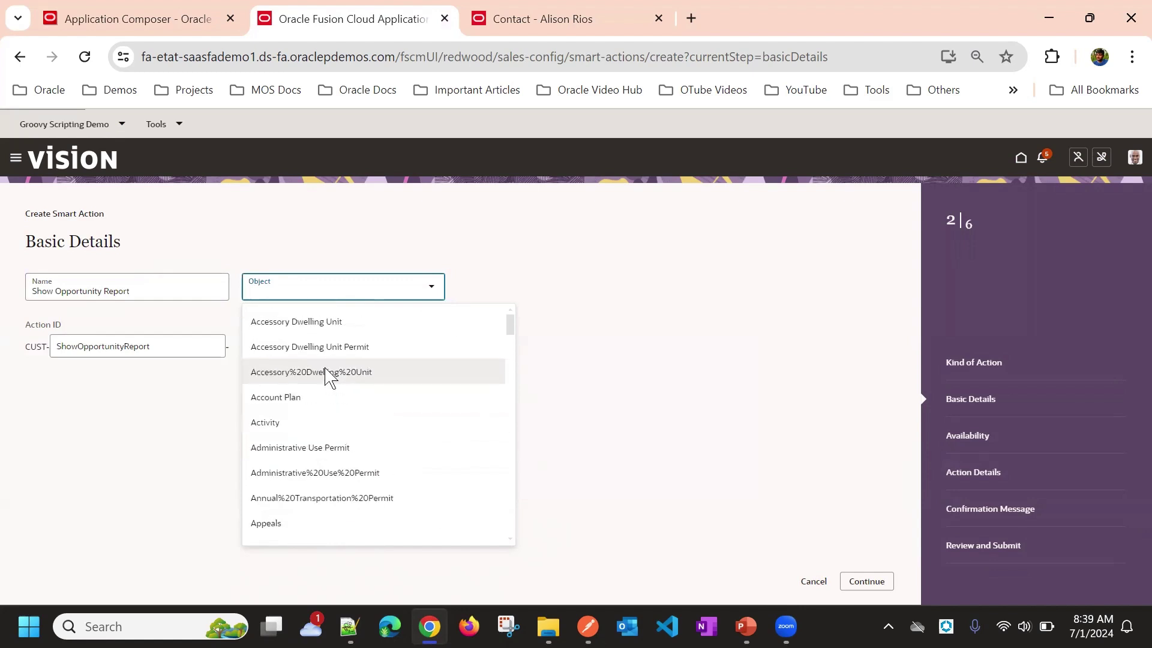
scroll(327, 375, down, 5)
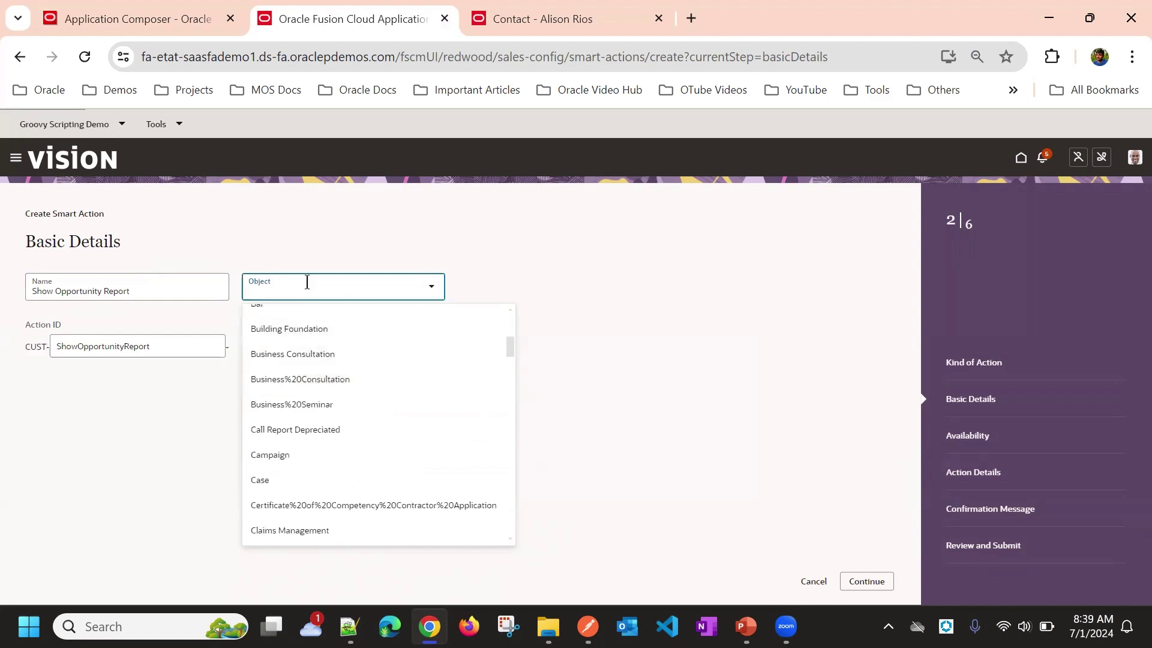
text(opp)
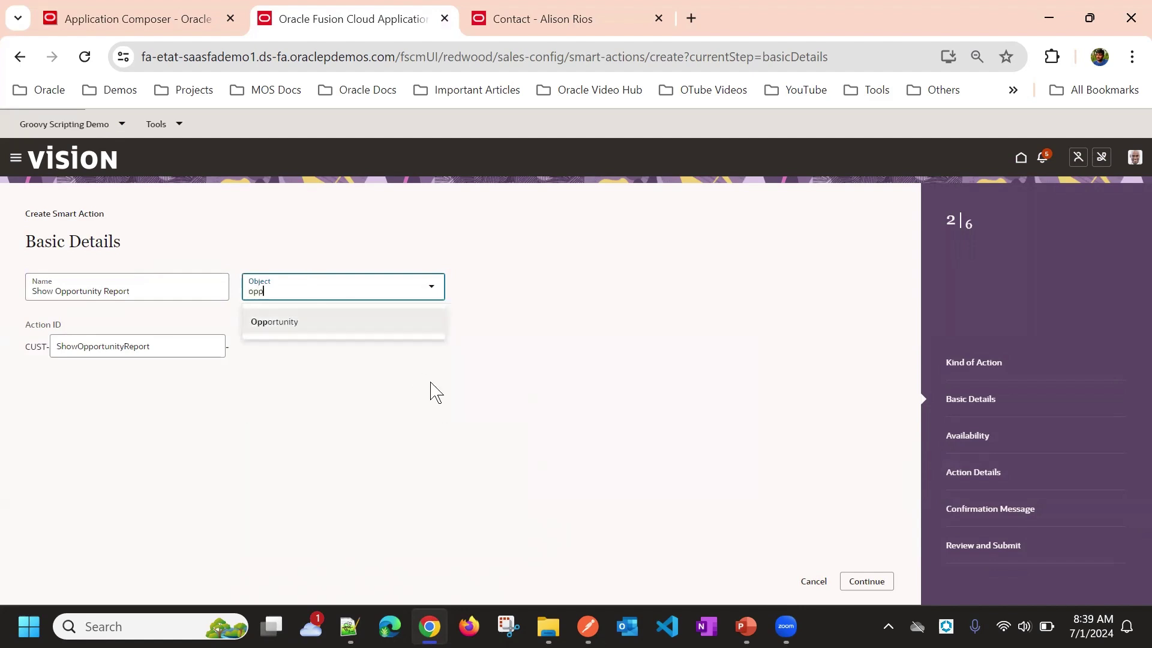
click(269, 328)
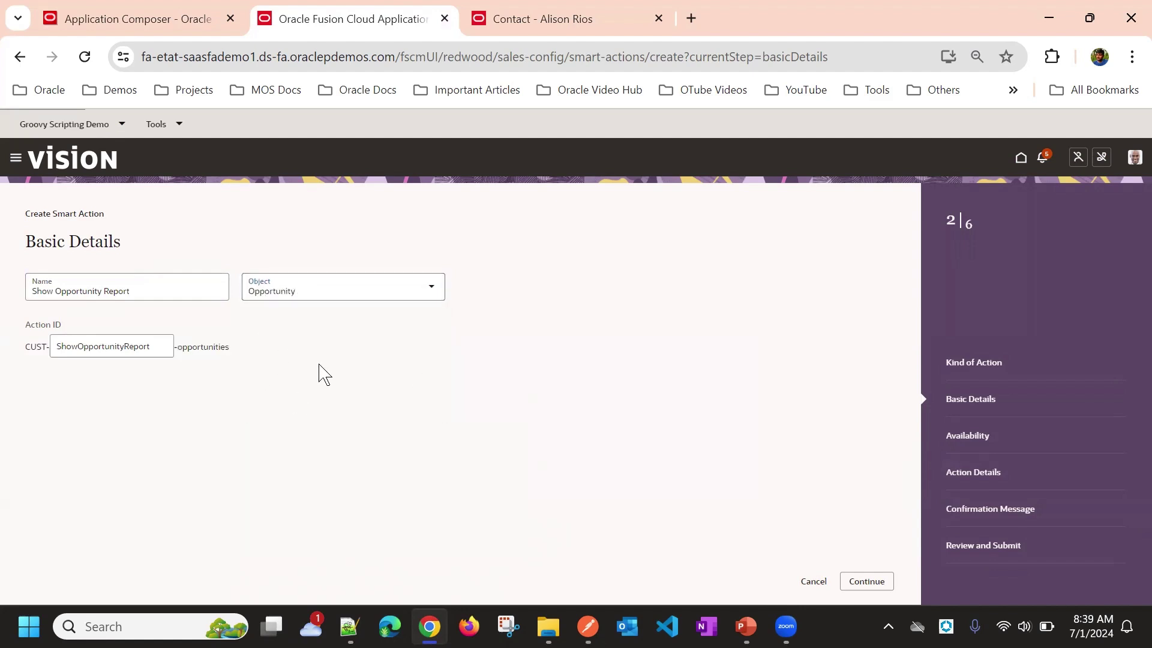
click(879, 581)
Make the action available in the Sales application with List page as its UI availability.
click(92, 296)
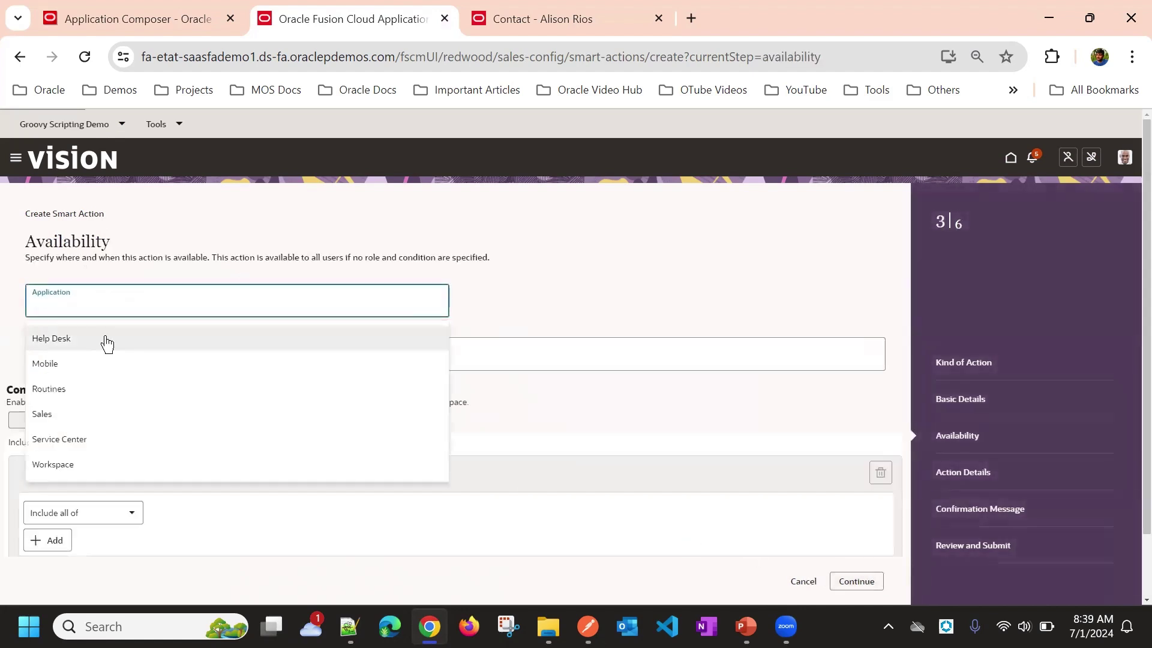
click(118, 411)
click(538, 312)
click(545, 339)
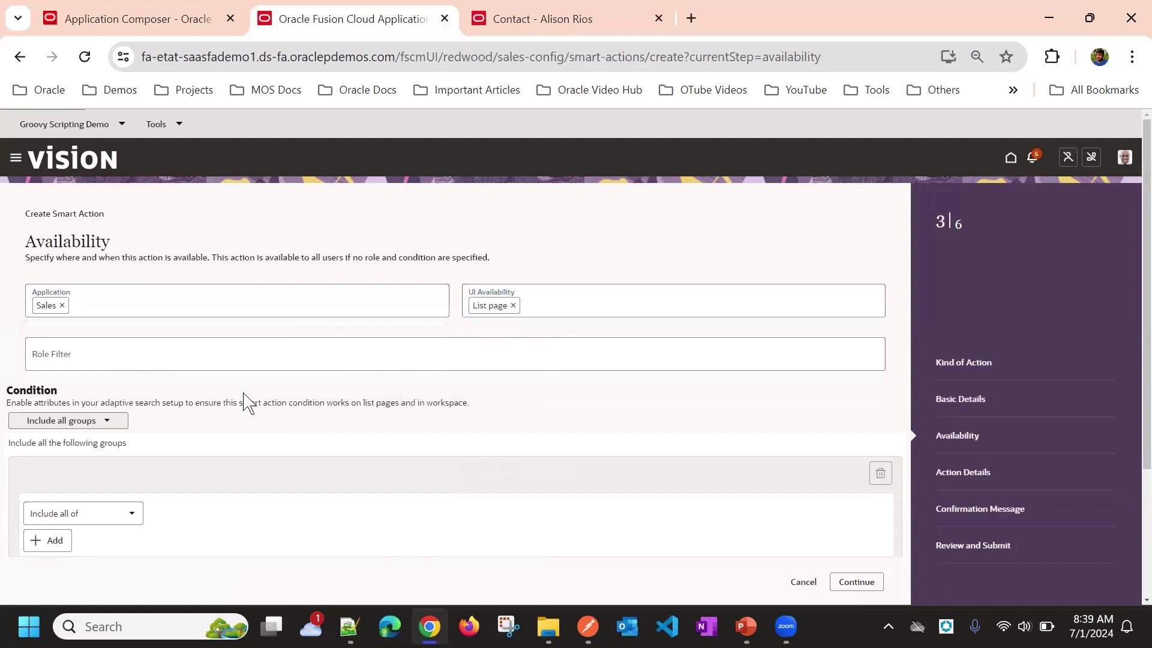
scroll(516, 307, down, 1)
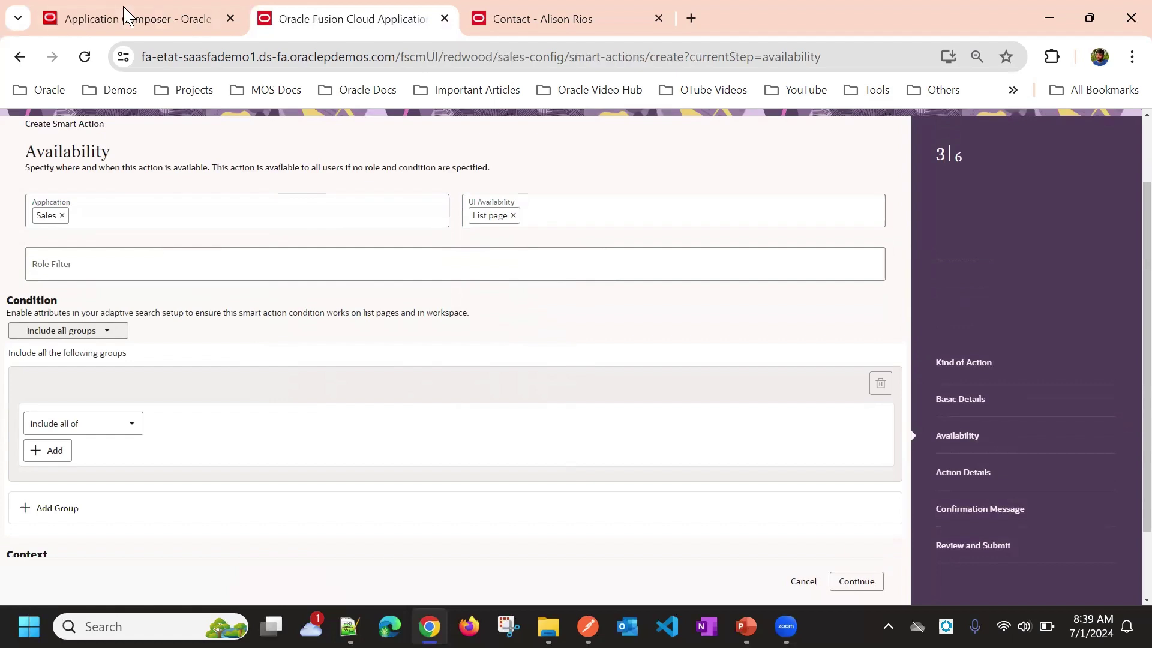
Return to the My Contacts list and examine the row actions offered for the first contact.
click(547, 18)
click(48, 194)
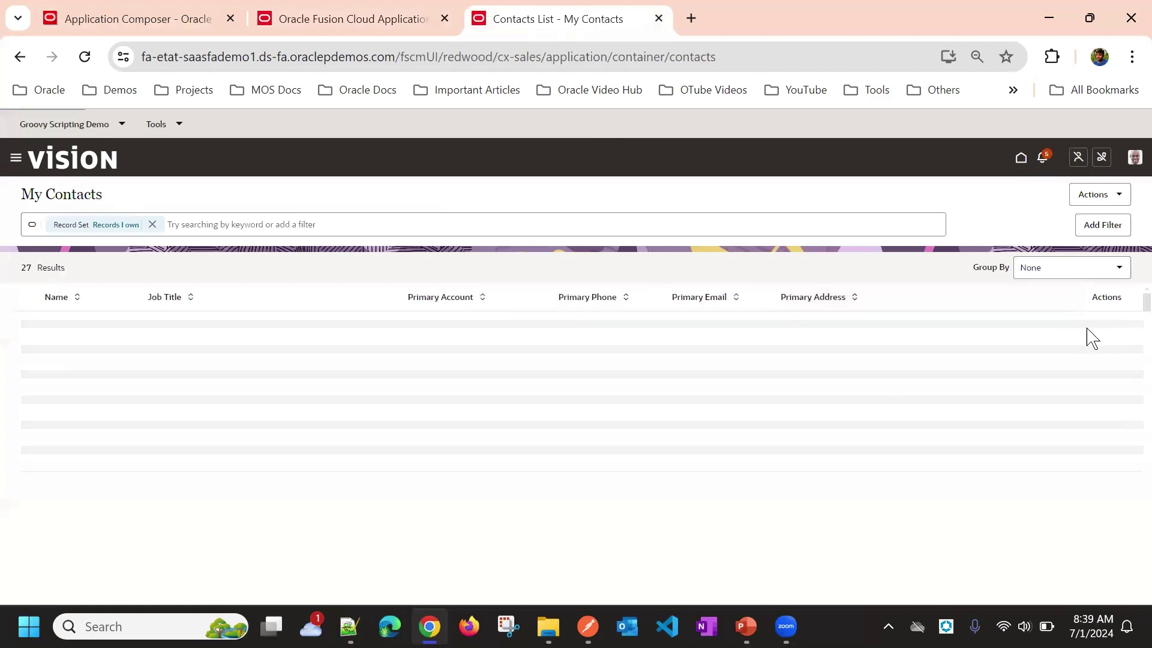
click(1081, 327)
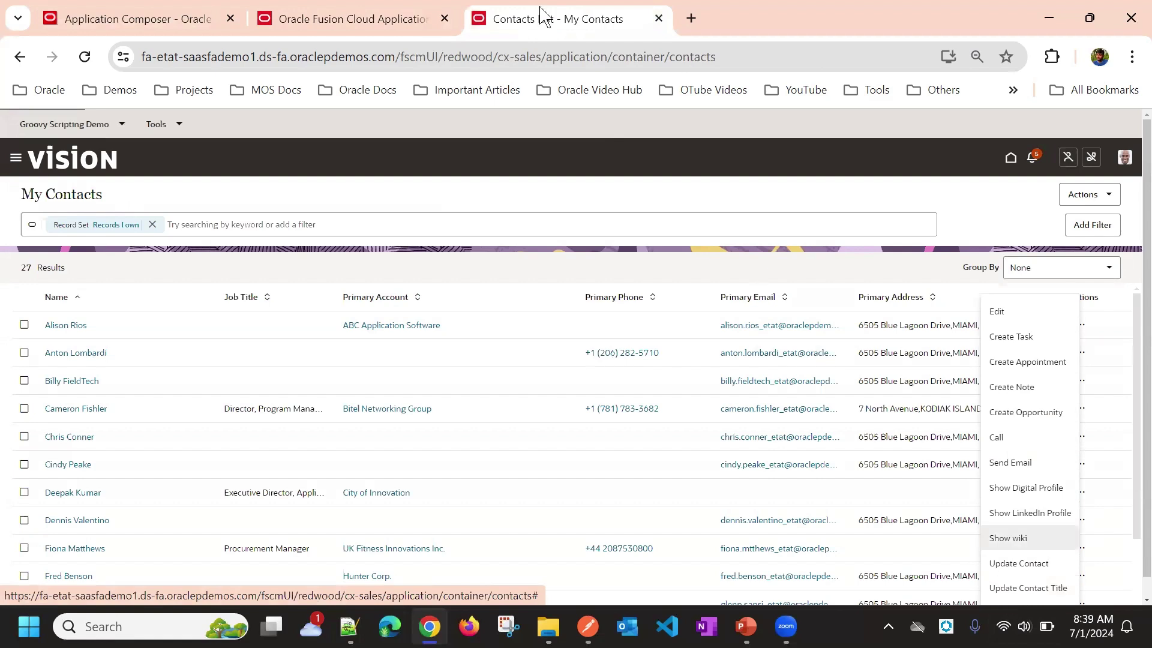
Go back to the smart action setup and continue to Action Details without adding a role filter or condition.
click(299, 15)
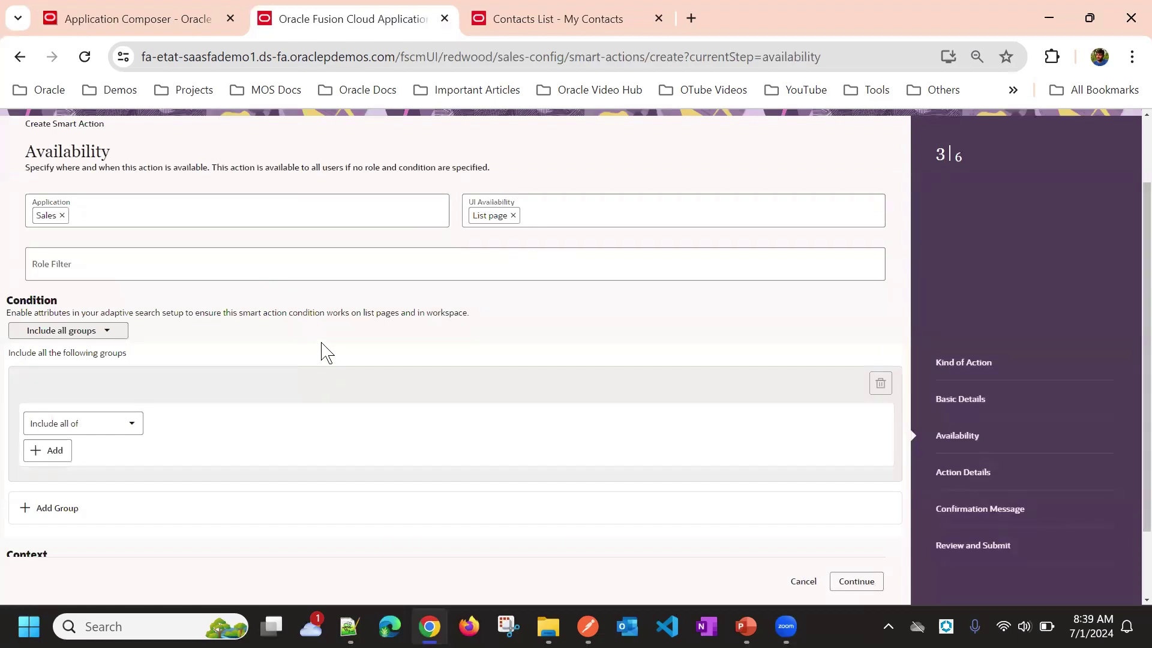
scroll(517, 432, down, 2)
click(868, 583)
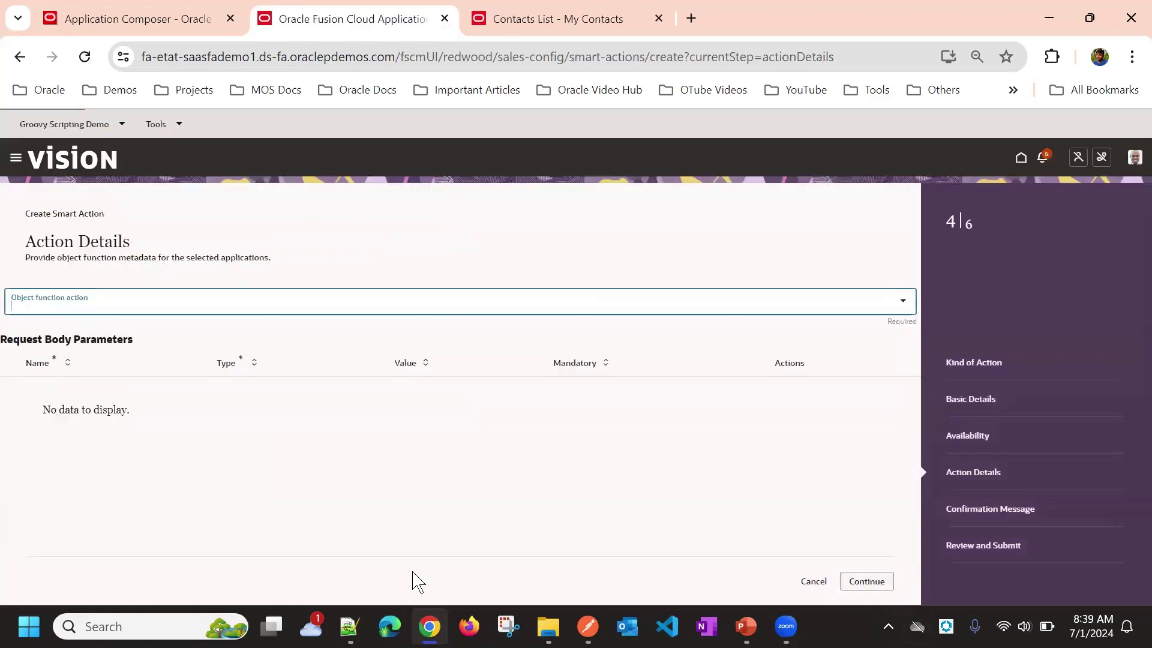
Examine which object functions are available for the Opportunity action, leaving the object function unselected.
click(341, 296)
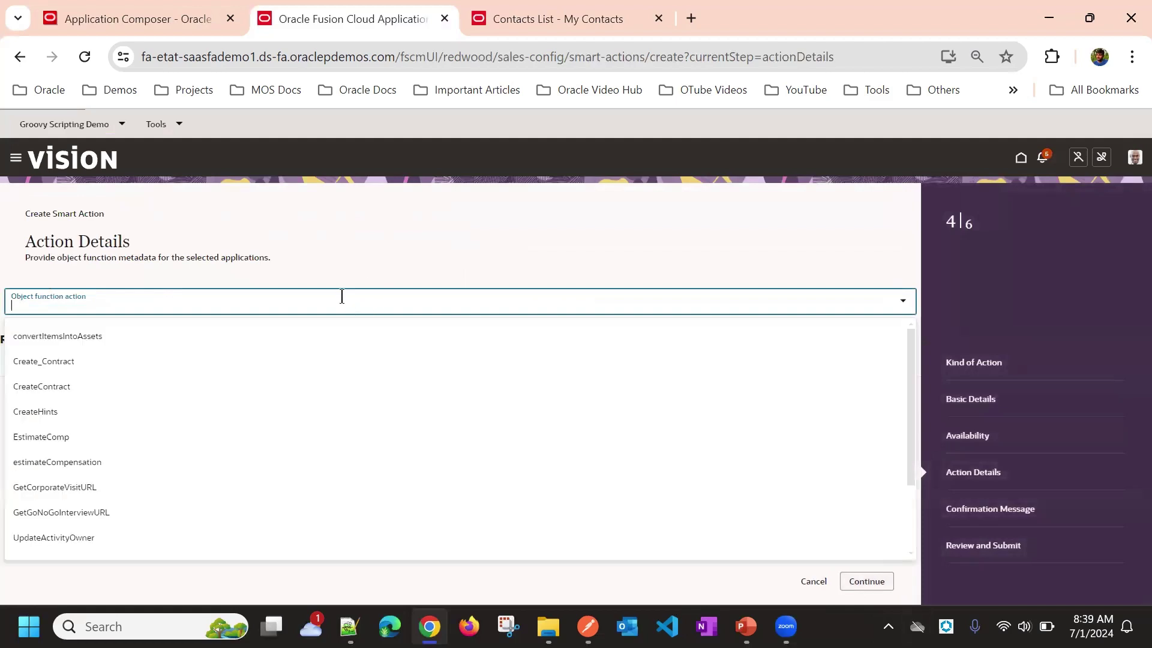
click(101, 8)
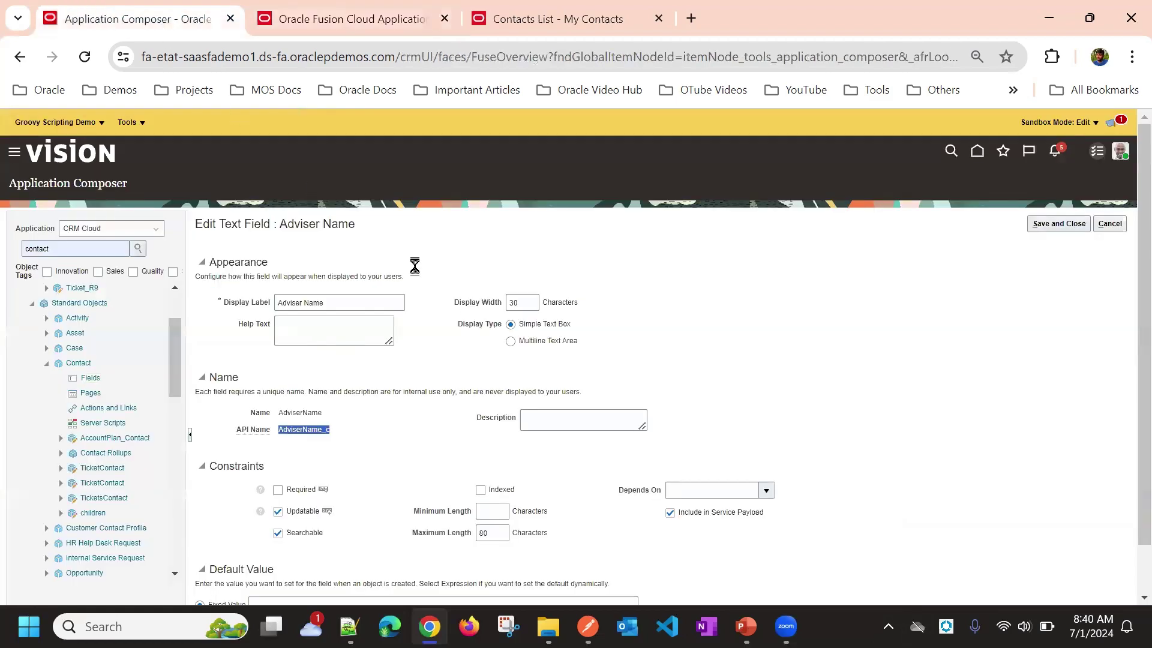
click(394, 8)
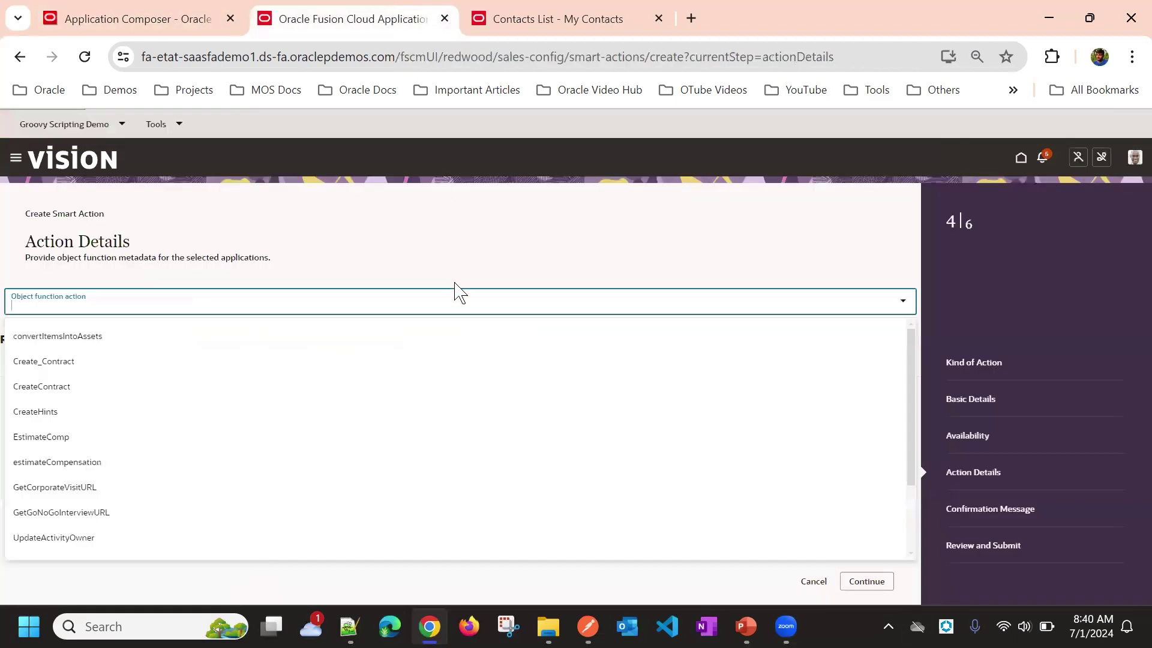
click(477, 246)
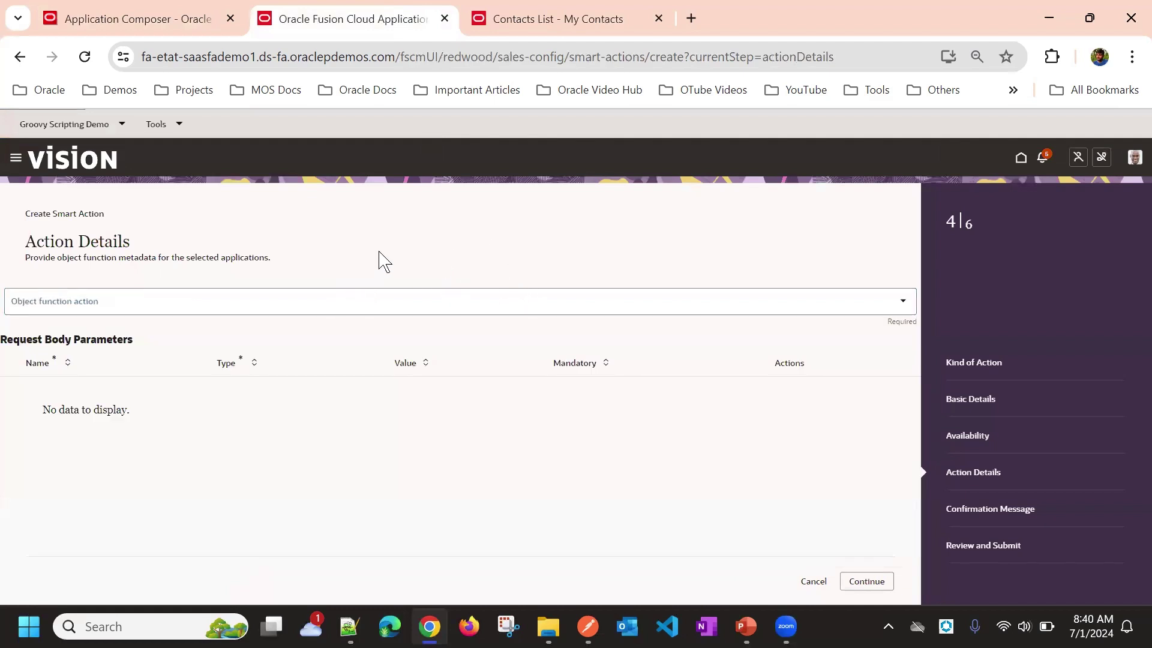
click(349, 302)
scroll(262, 370, down, 1)
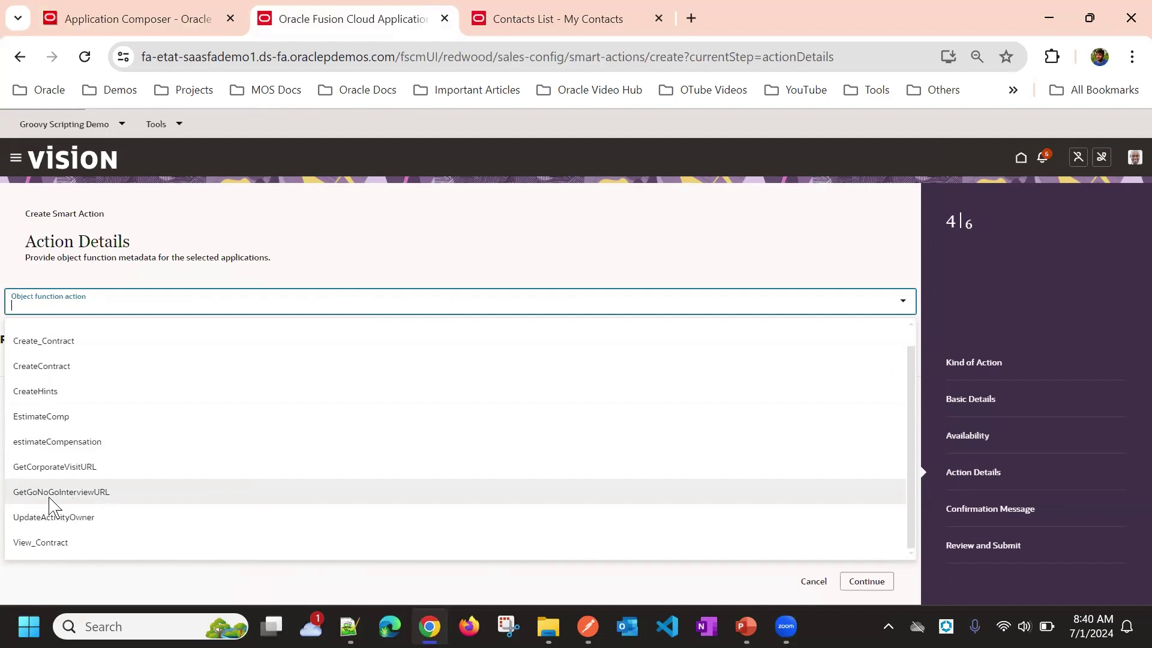
scroll(53, 372, up, 1)
scroll(240, 360, down, 1)
click(429, 201)
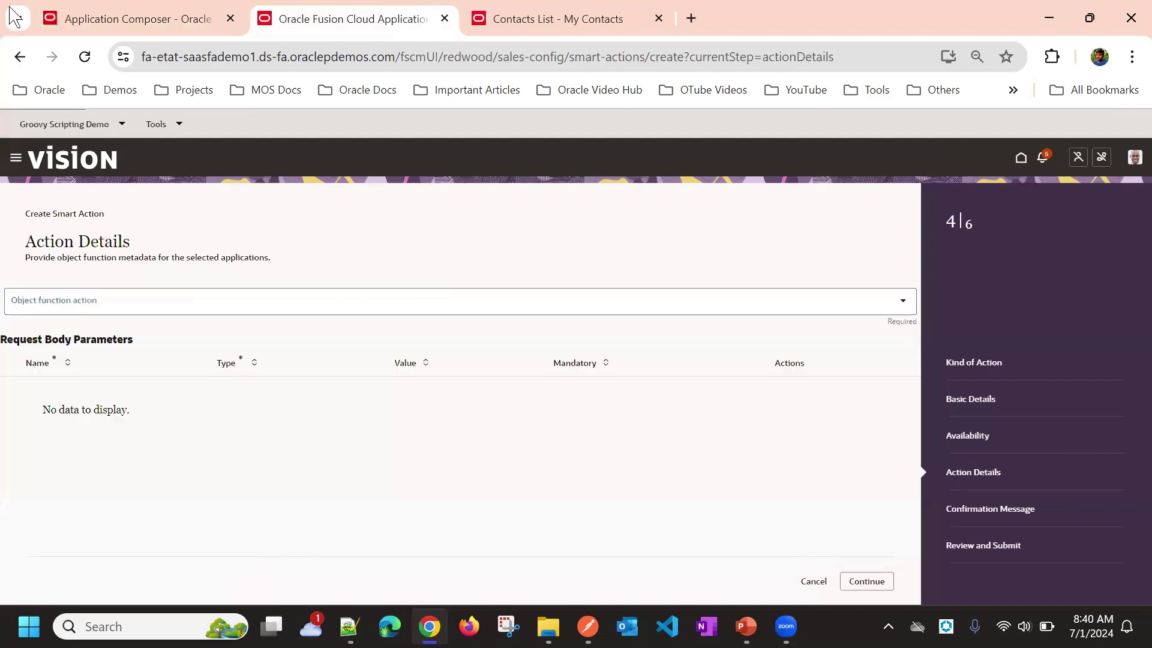
Switch to Application Composer and search its objects for "opportunity".
click(37, 12)
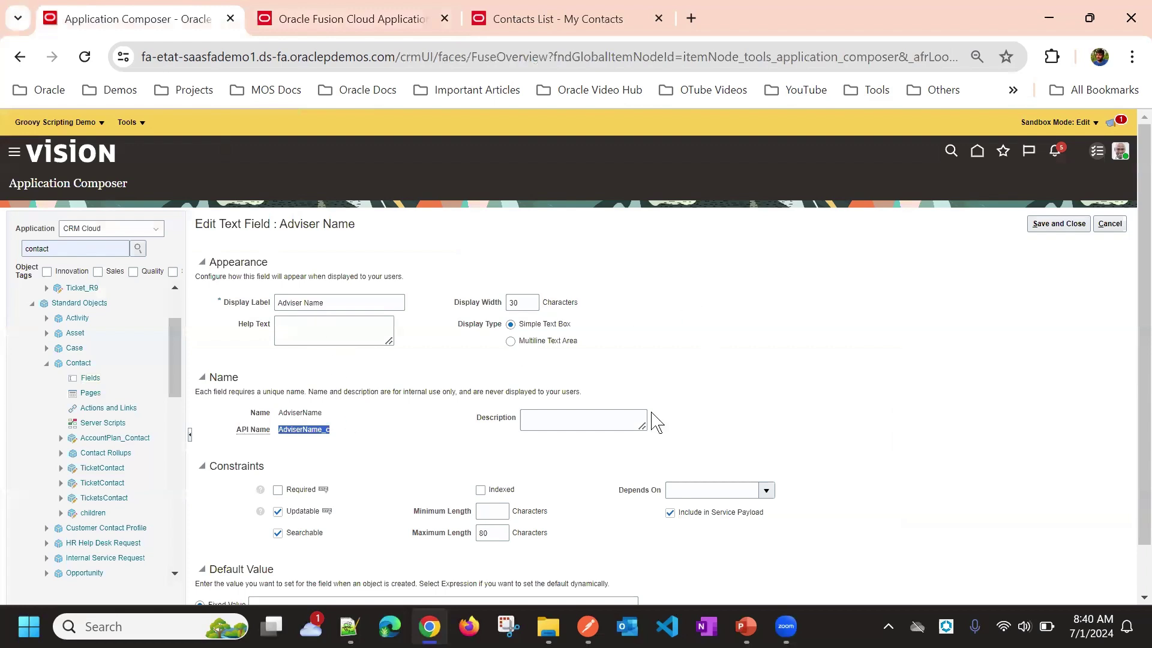
double_click(78, 248)
text(opportunity)
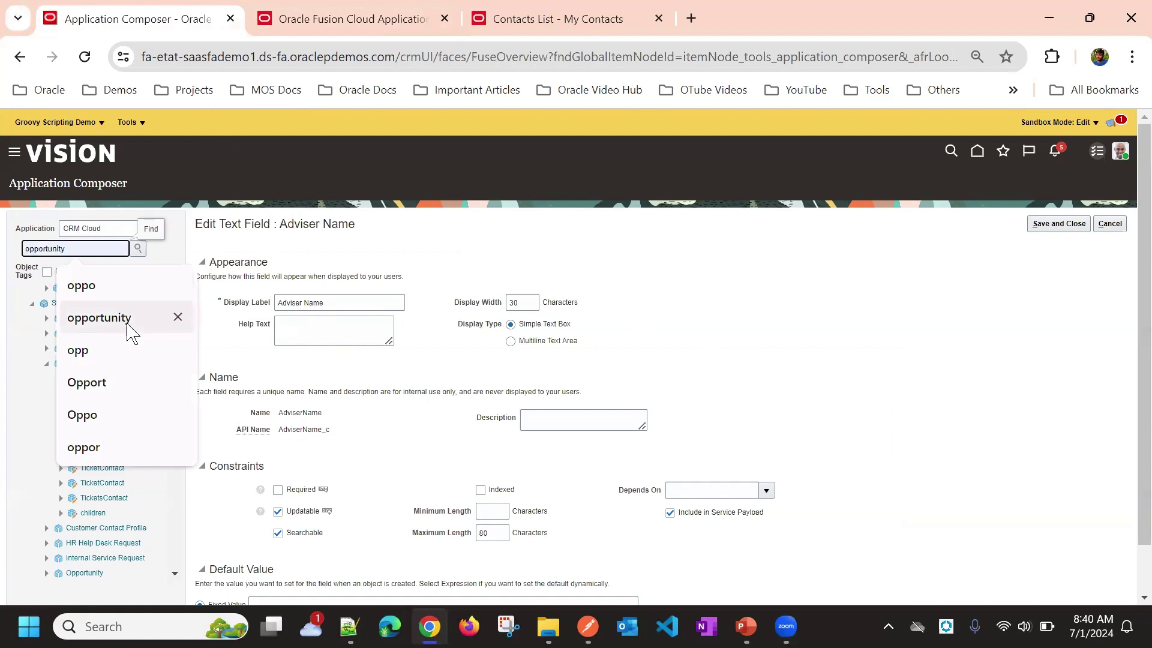
click(120, 319)
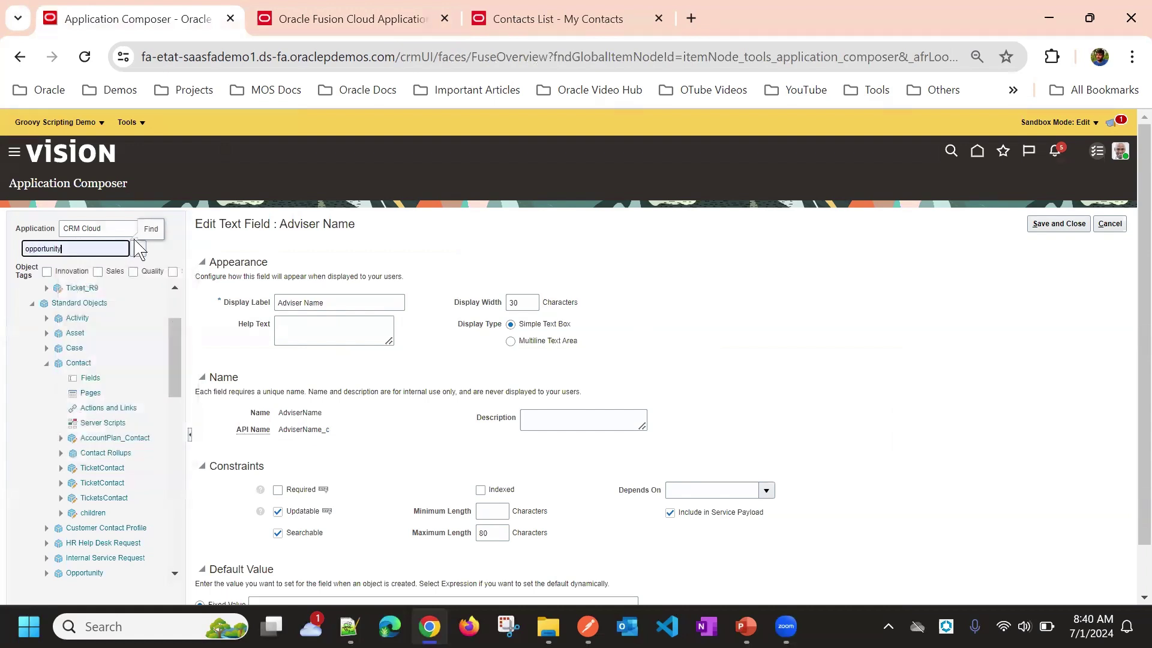
click(138, 248)
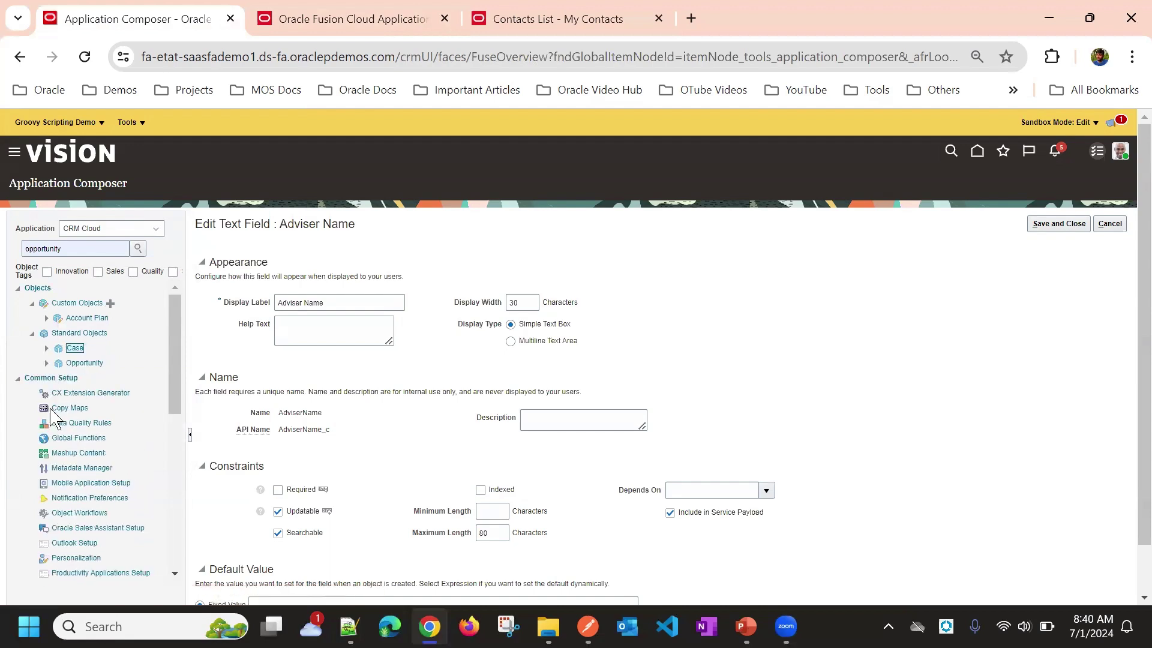
Open the server scripts of the standard Opportunity object.
click(49, 363)
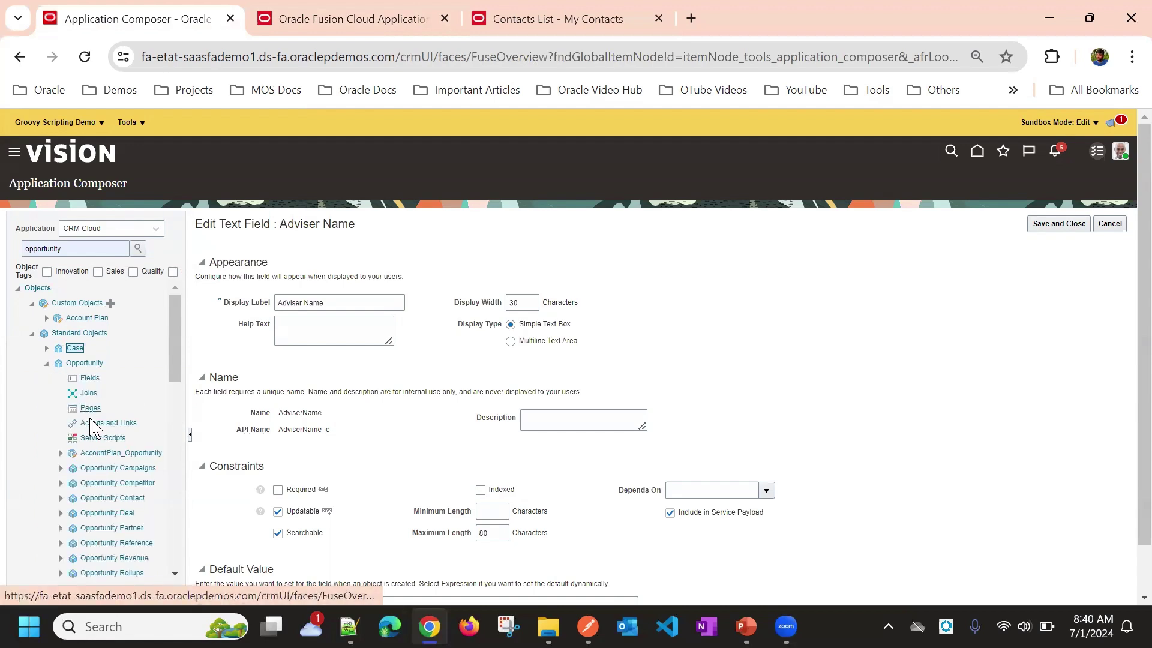
click(99, 438)
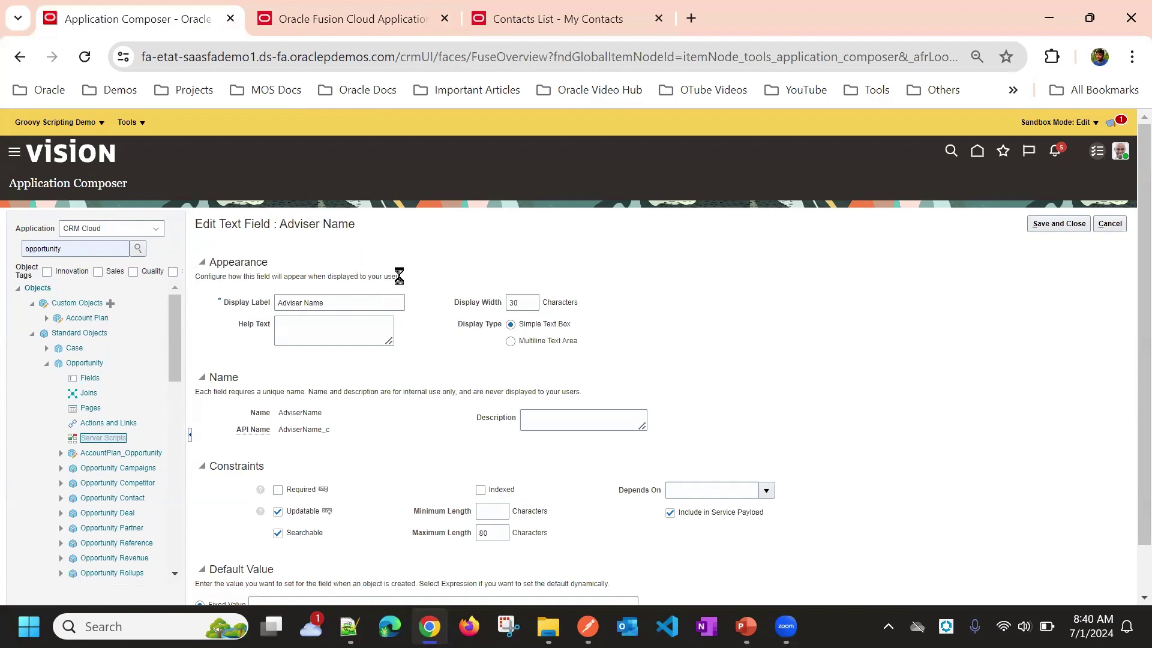
scroll(346, 429, down, 3)
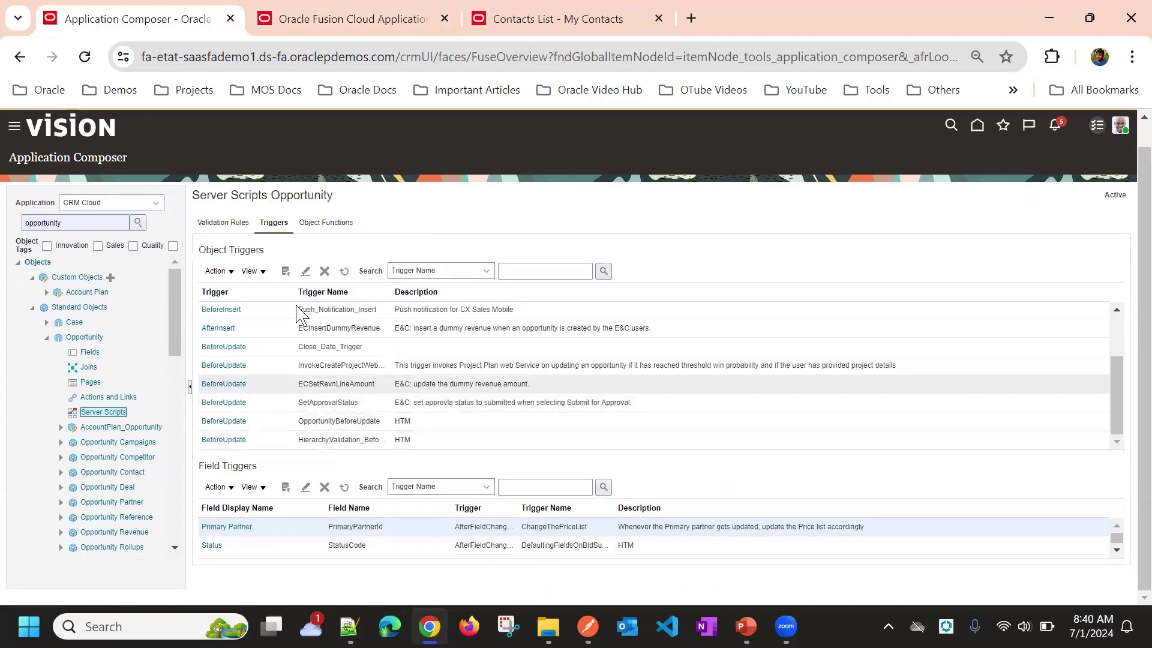
Start a new object function for Opportunity and set its visibility to Callable by External Systems.
click(325, 223)
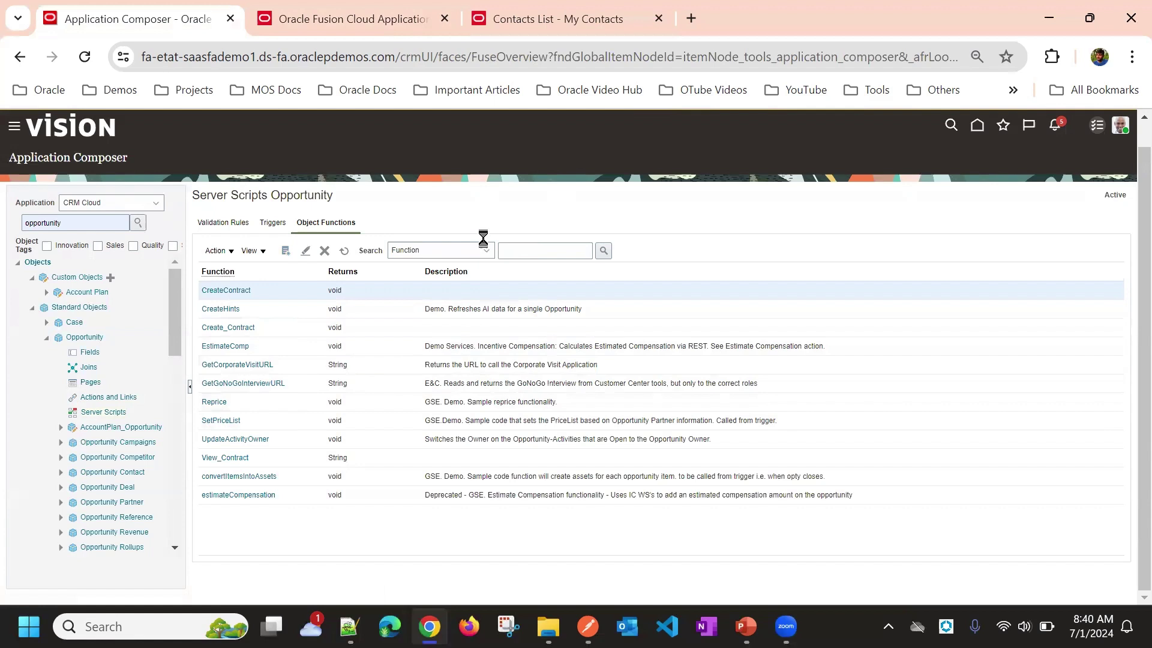
click(573, 288)
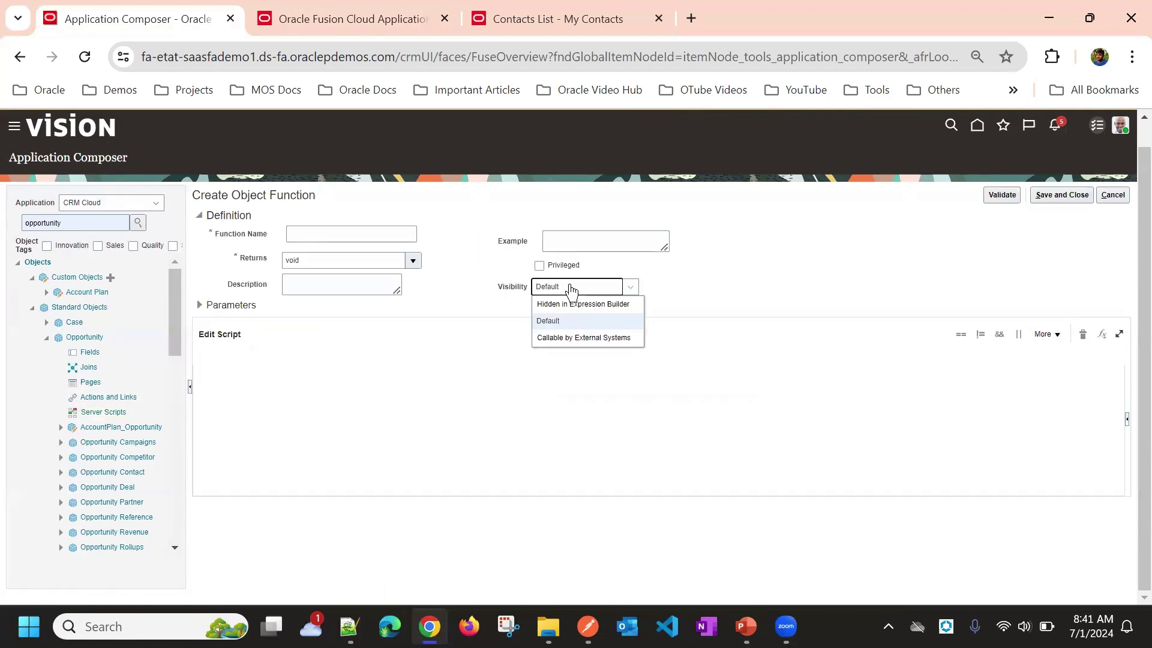
click(587, 337)
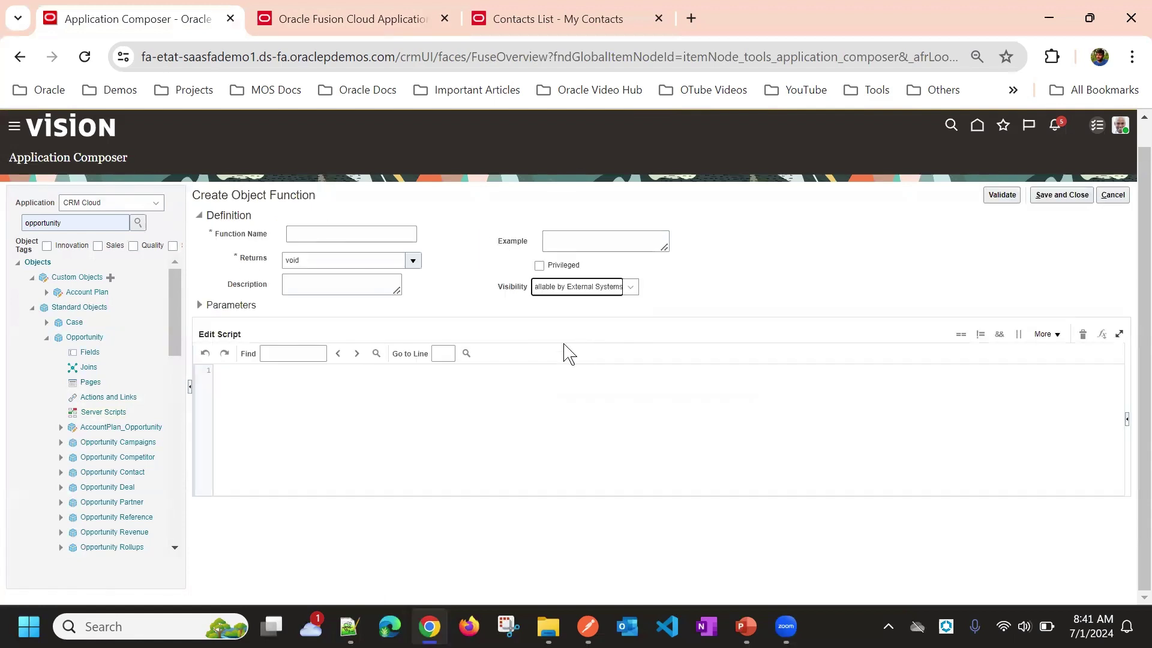
Go back to the smart action's Action Details and review the selectable object functions without choosing one.
click(505, 18)
click(351, 18)
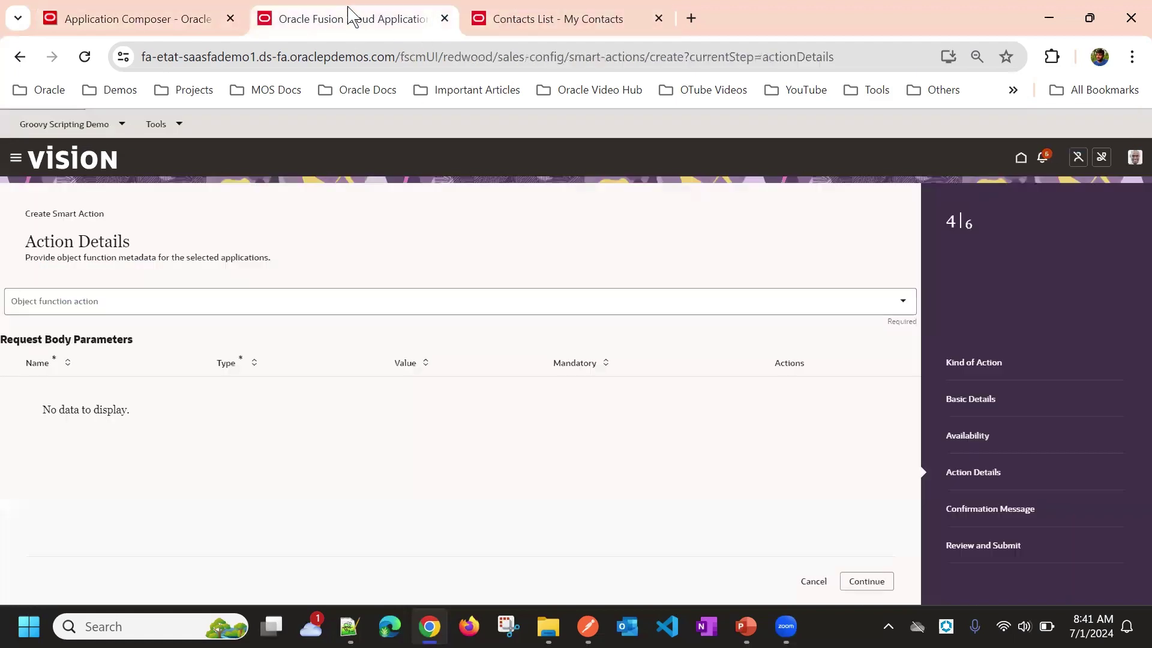
click(182, 301)
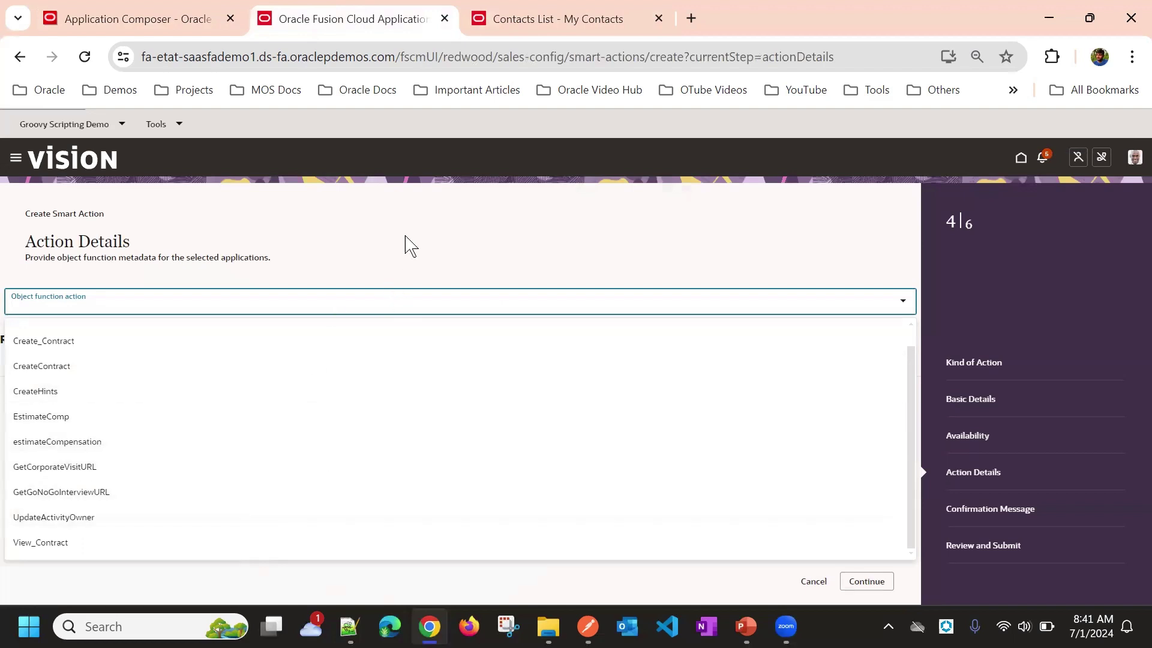
scroll(471, 422, up, 1)
click(429, 201)
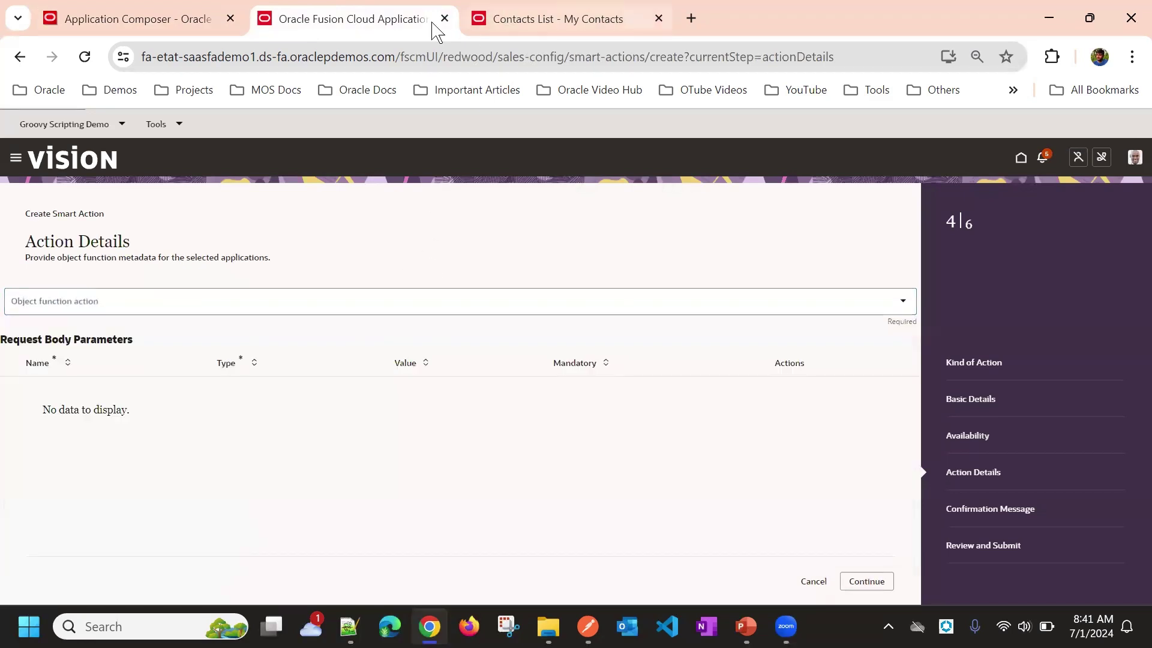
Name the new Opportunity object function Cal_Report_URL, set its return type to String, and expand its parameters.
click(108, 18)
click(343, 235)
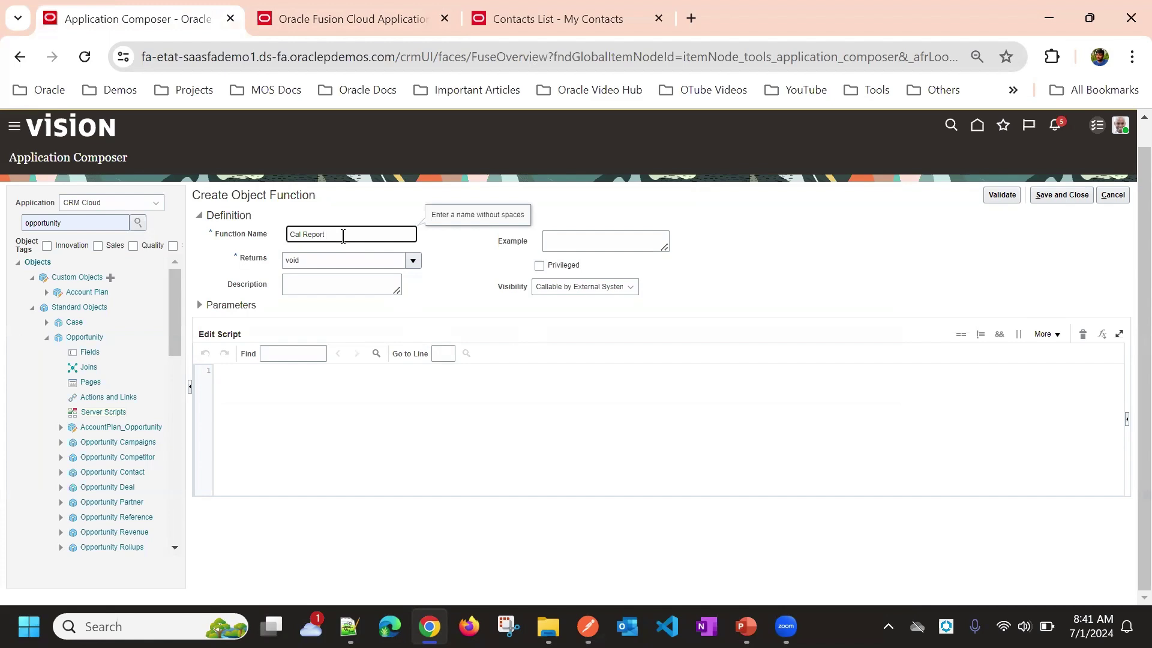
click(360, 222)
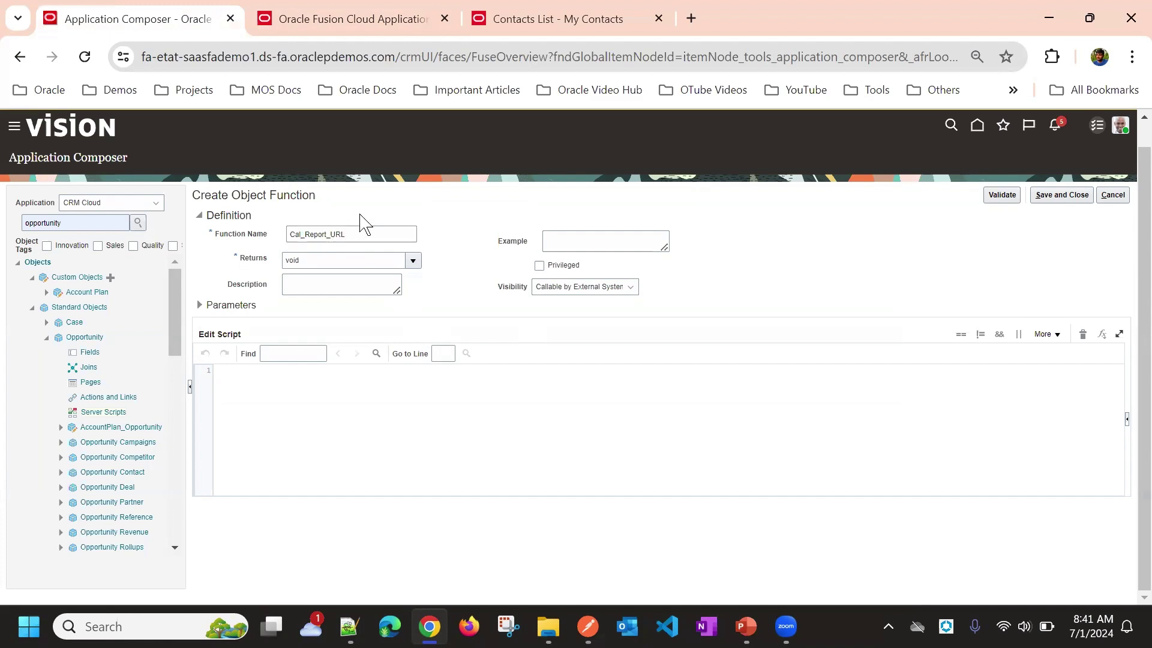
click(410, 260)
click(473, 236)
click(412, 260)
click(309, 299)
click(199, 304)
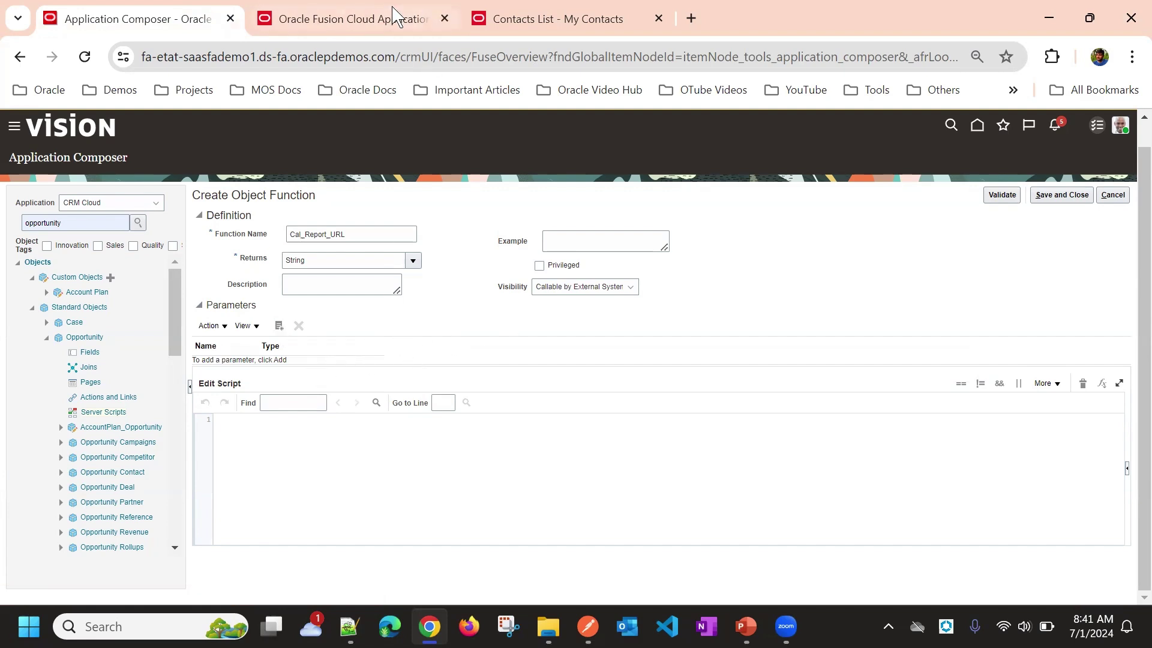
Select Create_Contract as the object function in the smart action's Action Details and examine the option for functions returning a URL.
click(411, 18)
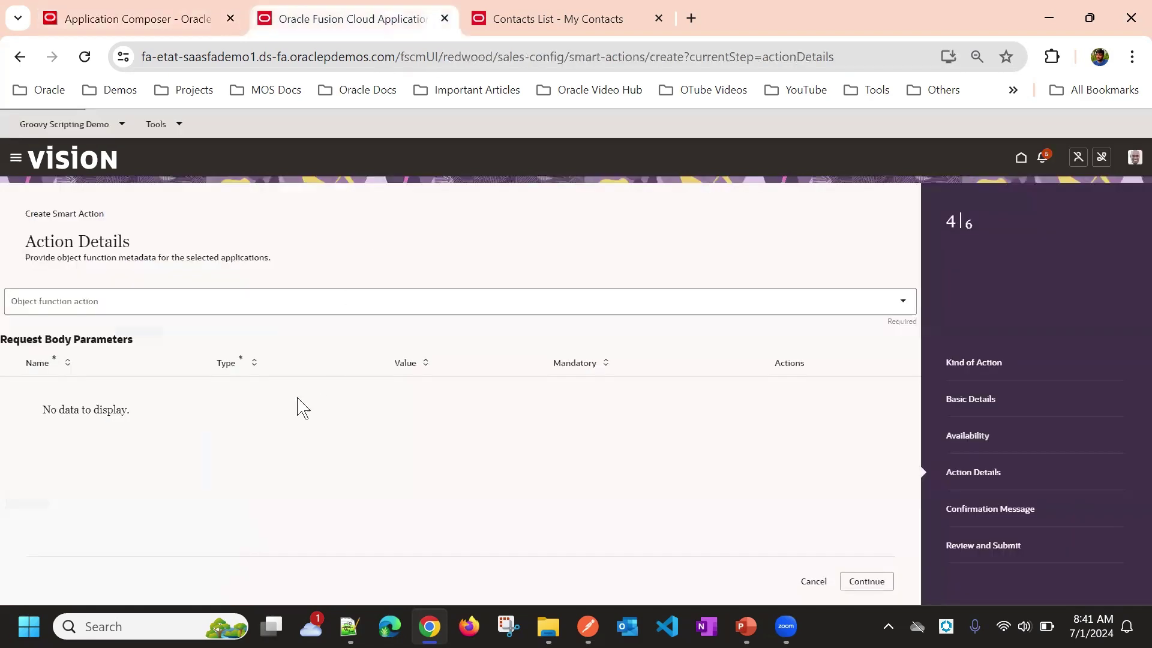
click(177, 302)
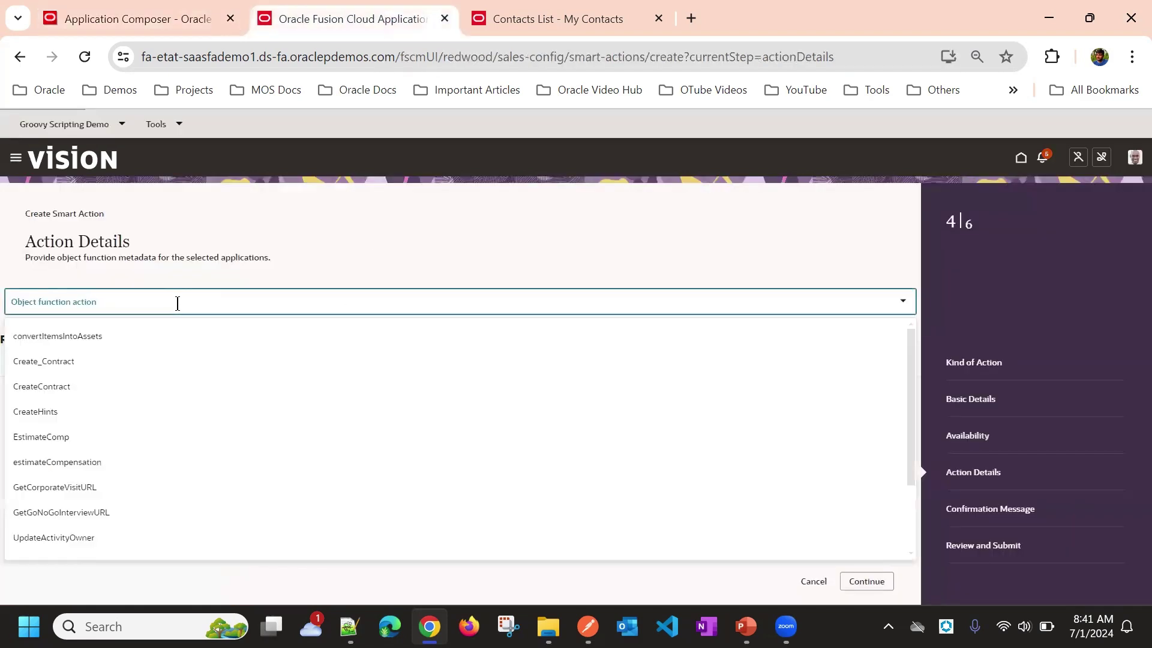
click(151, 362)
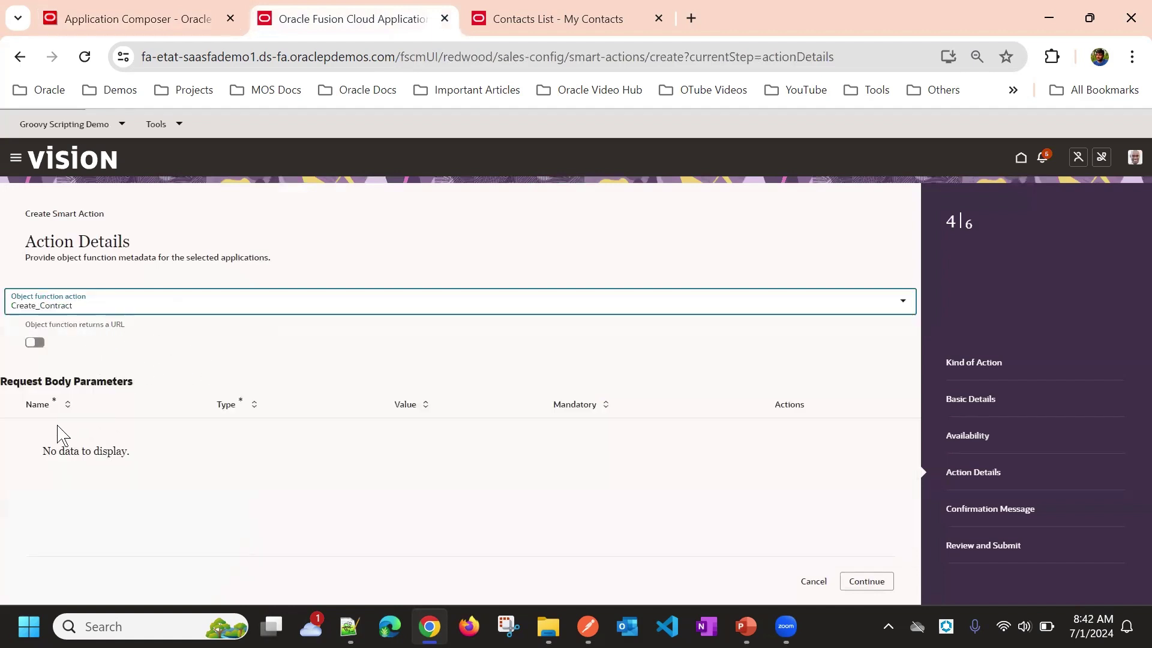
click(93, 305)
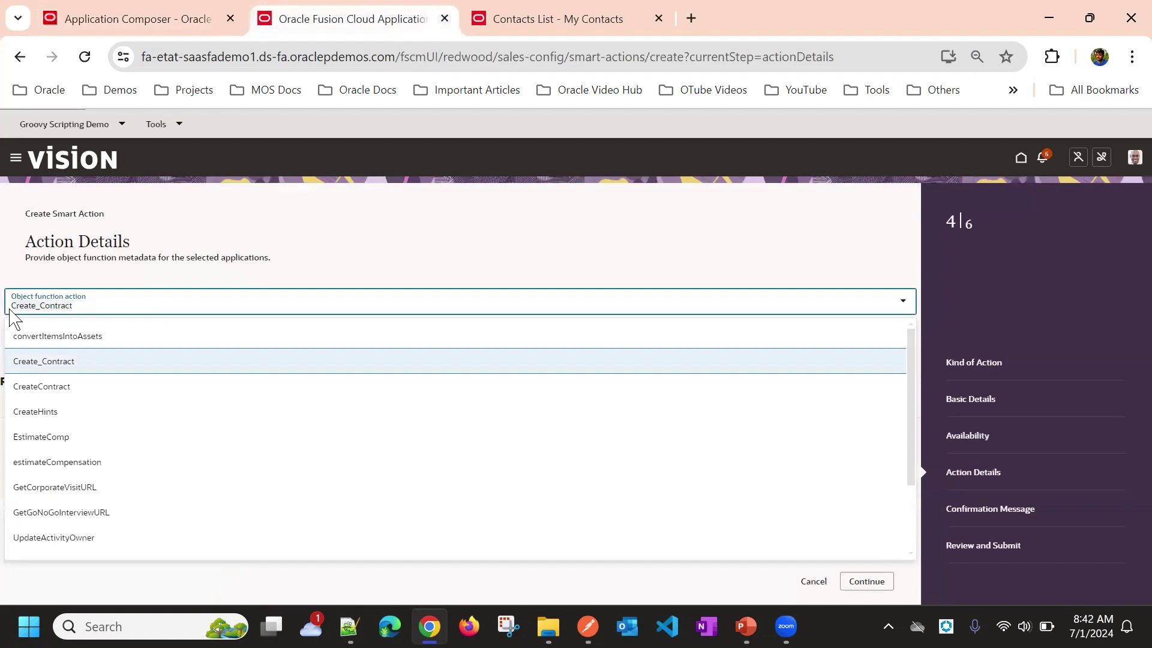
click(318, 233)
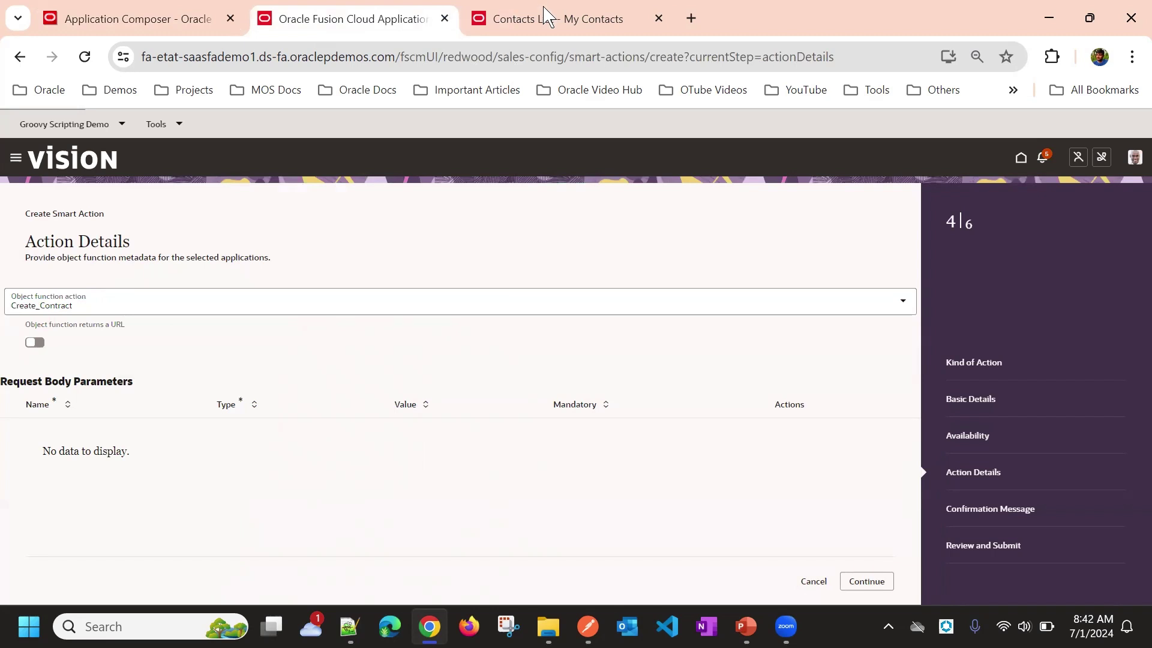
Return to the Cal_Report_URL script in Application Composer, then switch to Notepad++ and copy the analytics dashboard URL from the first line.
click(133, 18)
click(321, 468)
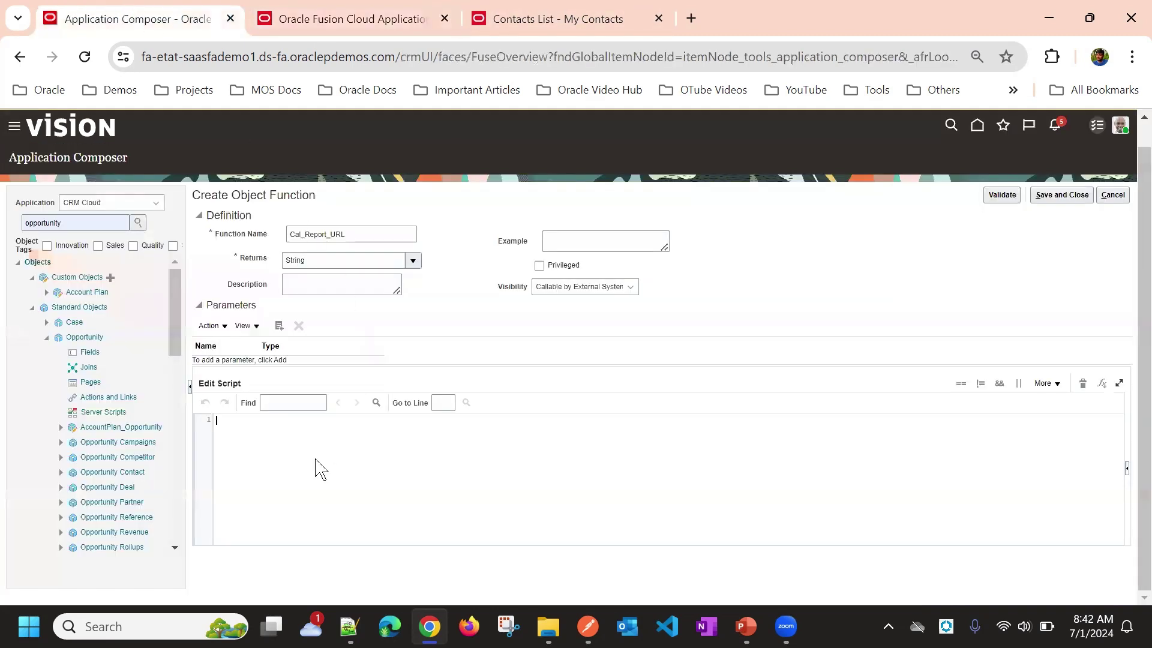
click(349, 626)
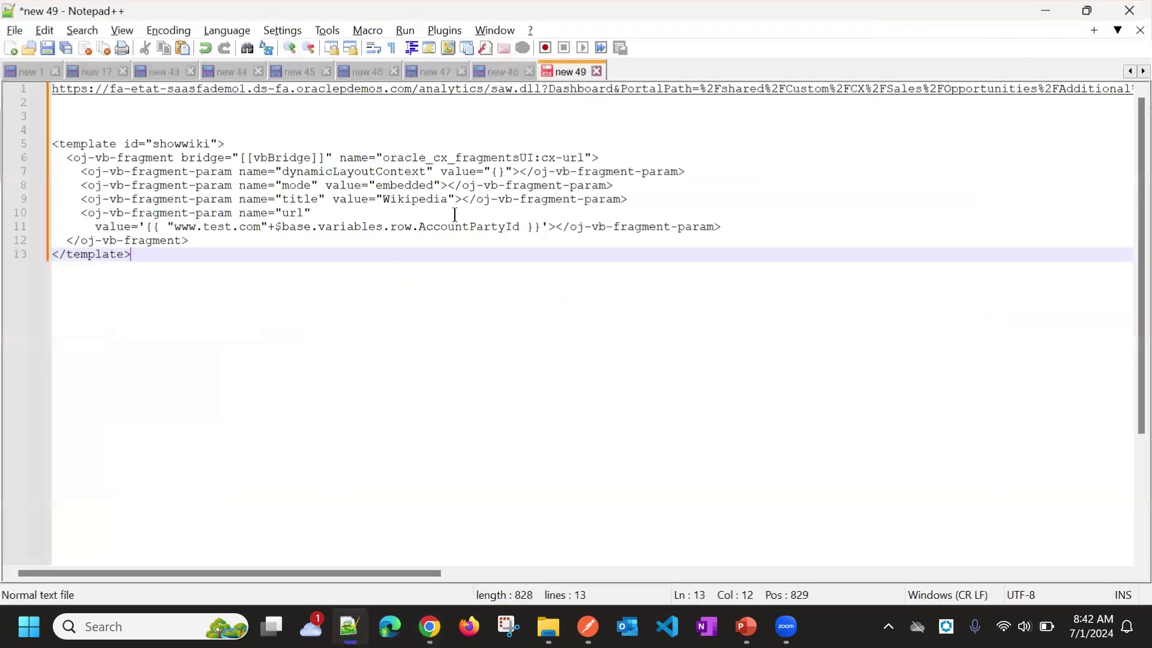
drag(107, 103, 42, 68)
key(ctrl+c)
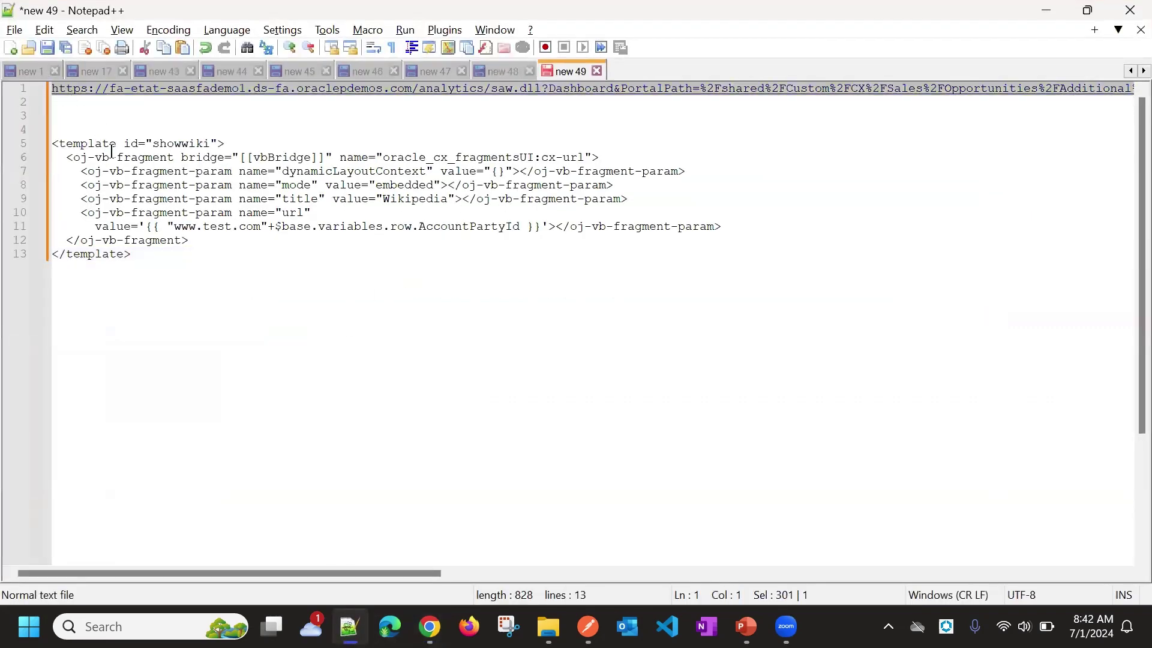
Switch back to Application Composer and write a return statement with the copied dashboard URL as a quoted string on one line.
key(alt+Tab)
click(295, 457)
text(return)
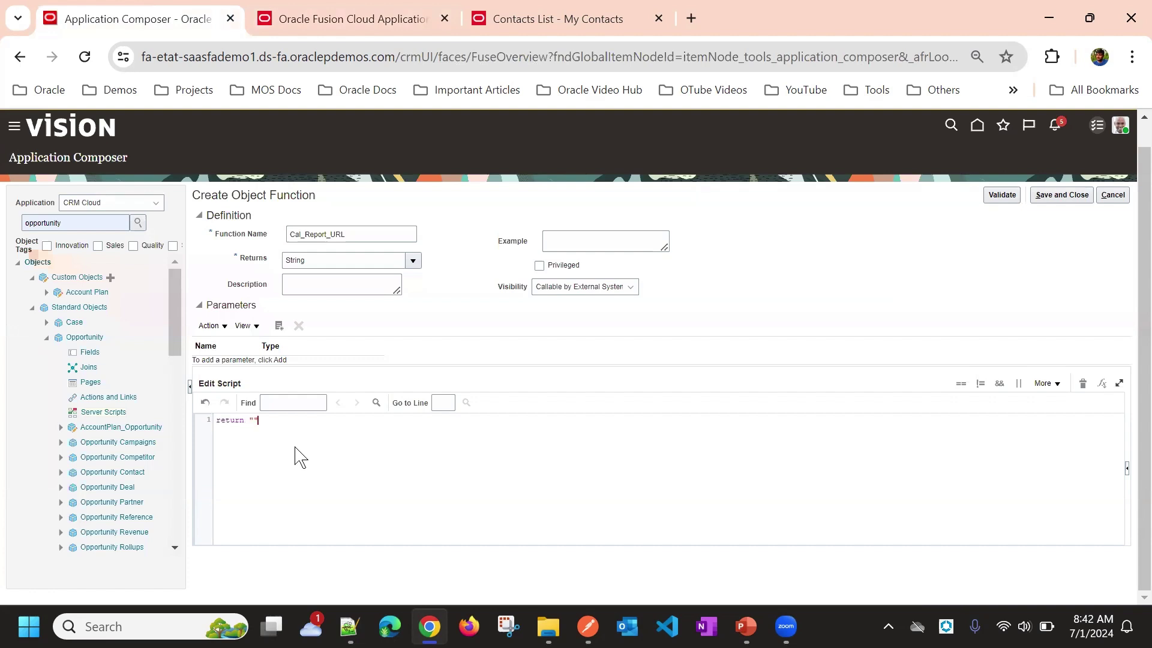
text( ")
key(ctrl+v)
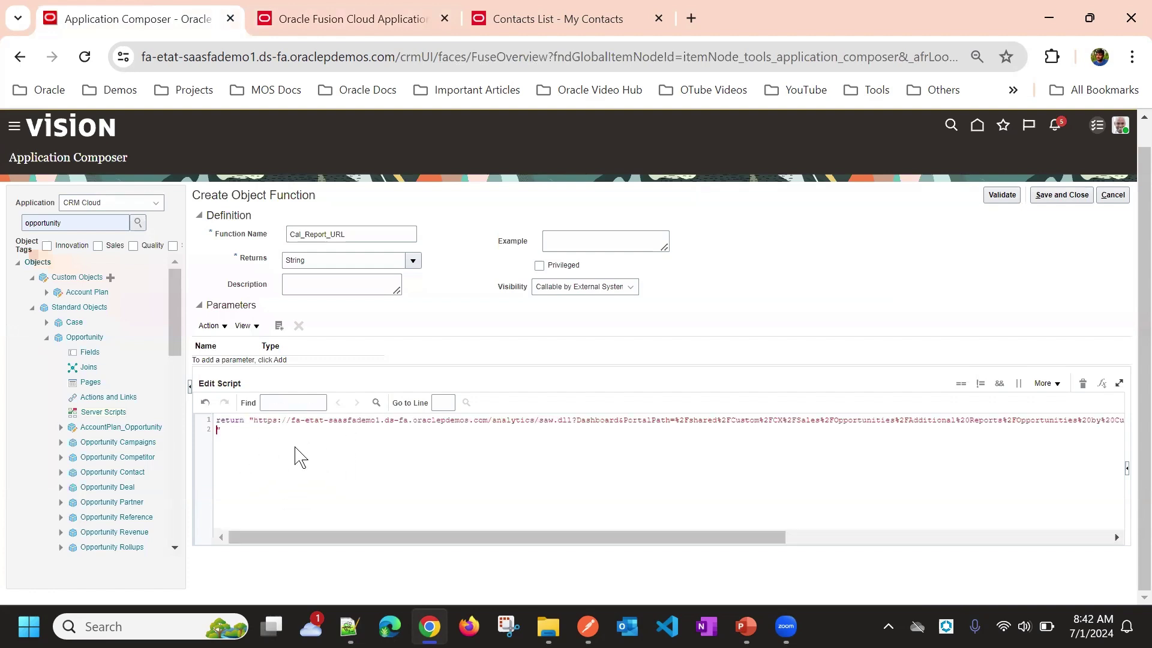
key(BackSpace)
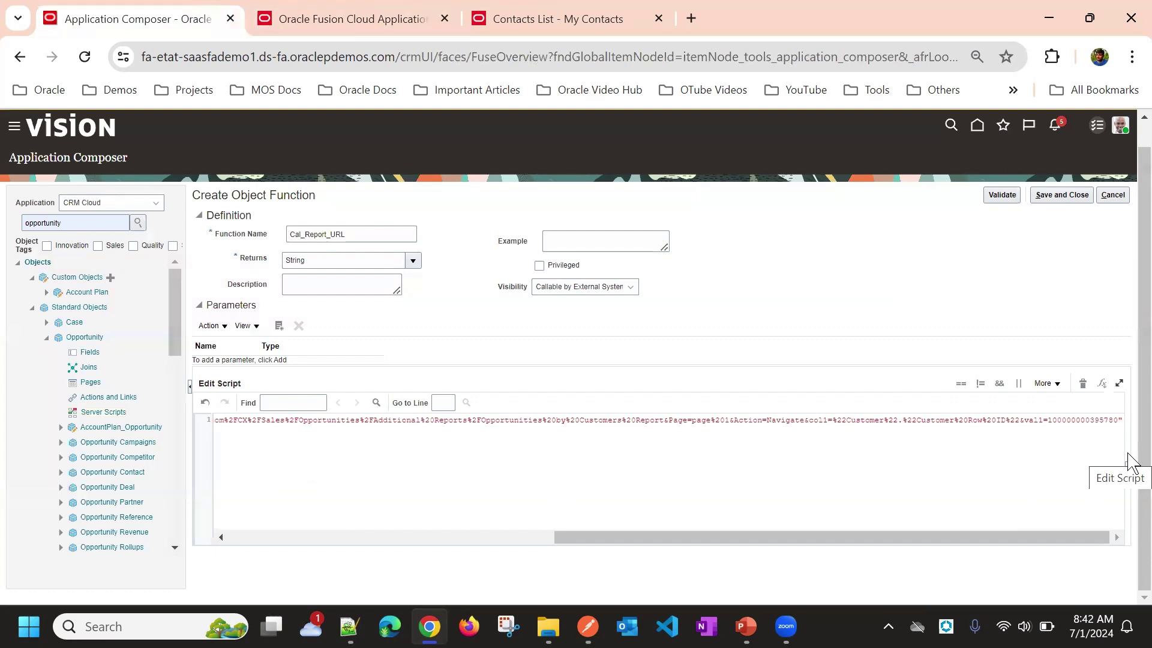
Remove the hard-coded customer row ID and its equals sign from the URL's end and add a + after the closing quote.
double_click(1071, 419)
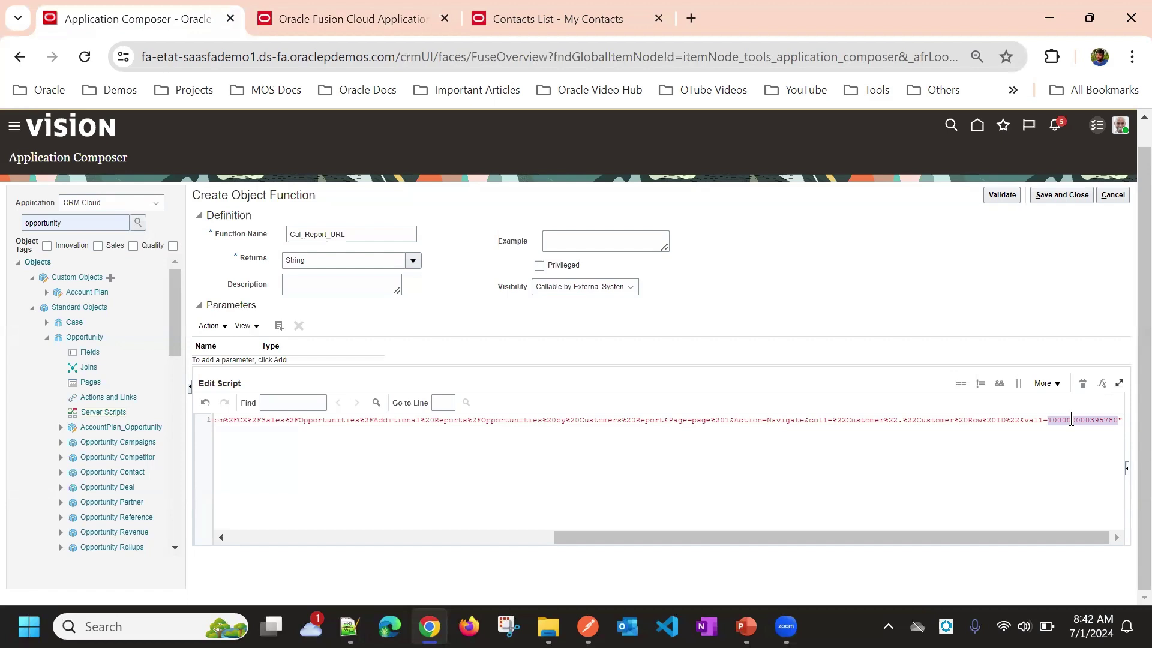
key(BackSpace)
key(BackSpace)
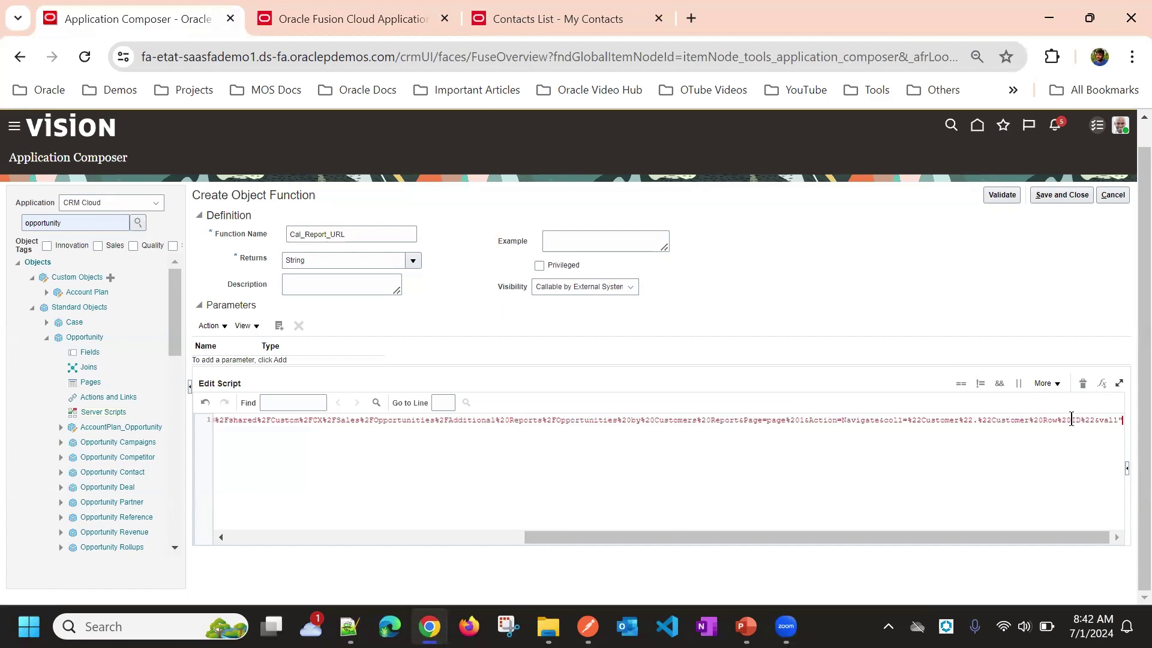
text(+)
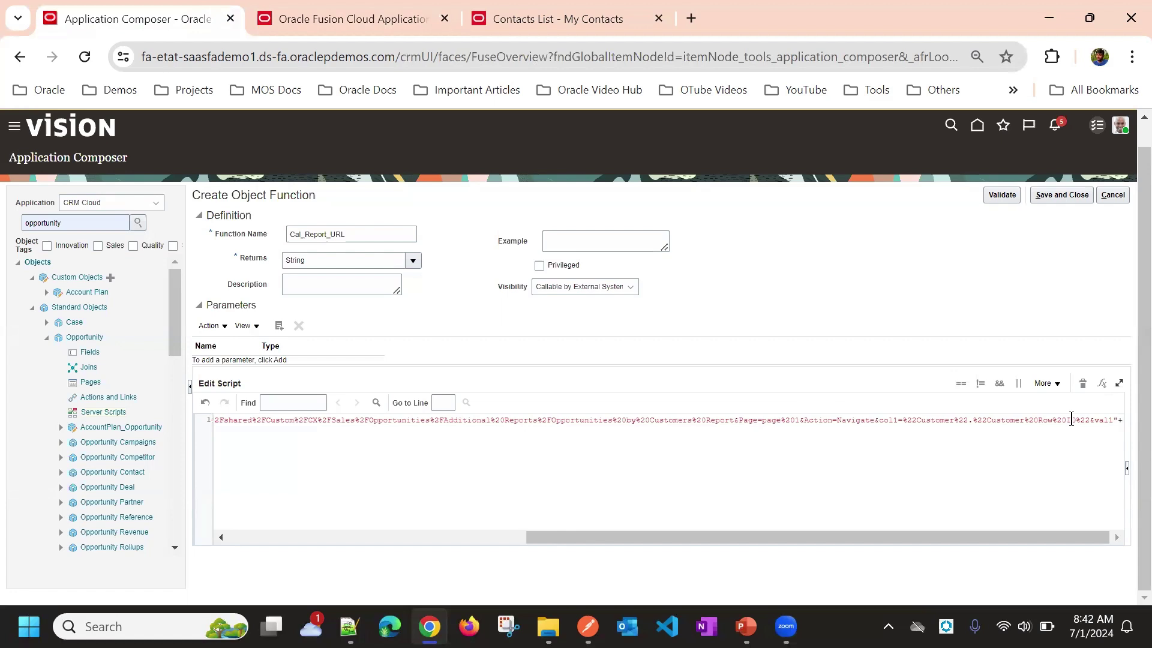
Add a function parameter named accountId of type String.
click(279, 325)
click(244, 369)
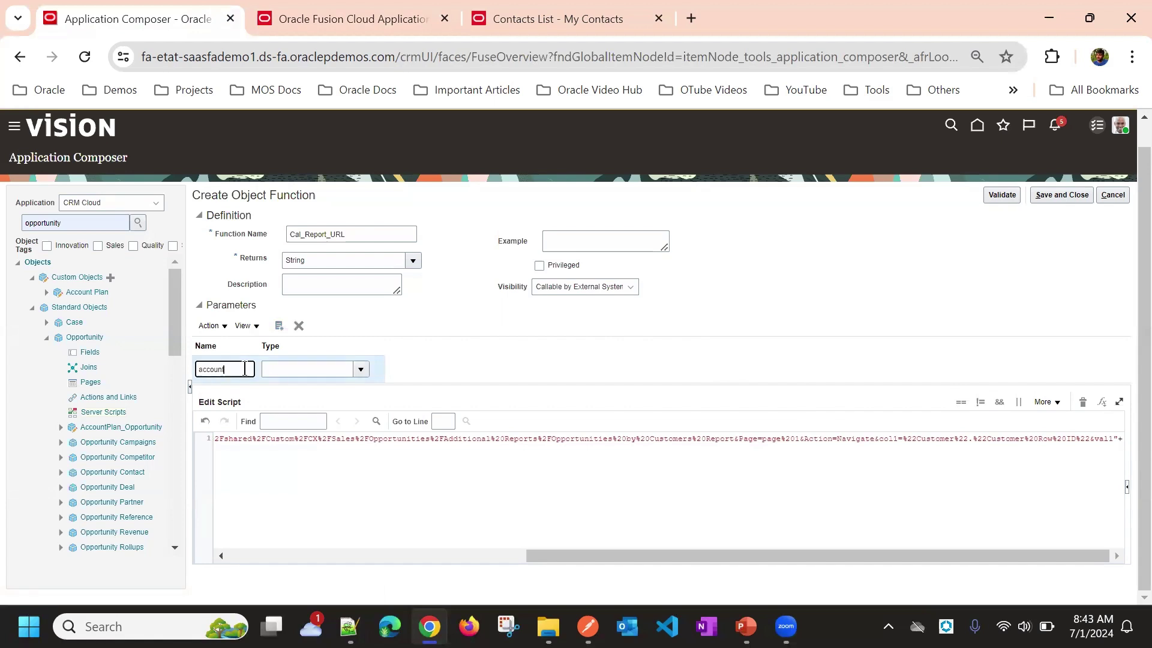
double_click(222, 368)
click(360, 369)
click(282, 389)
Append the accountId parameter after the quoted URL in the return statement, and save and close the function.
click(228, 368)
double_click(227, 368)
key(ctrl+c)
click(1113, 445)
text(1)
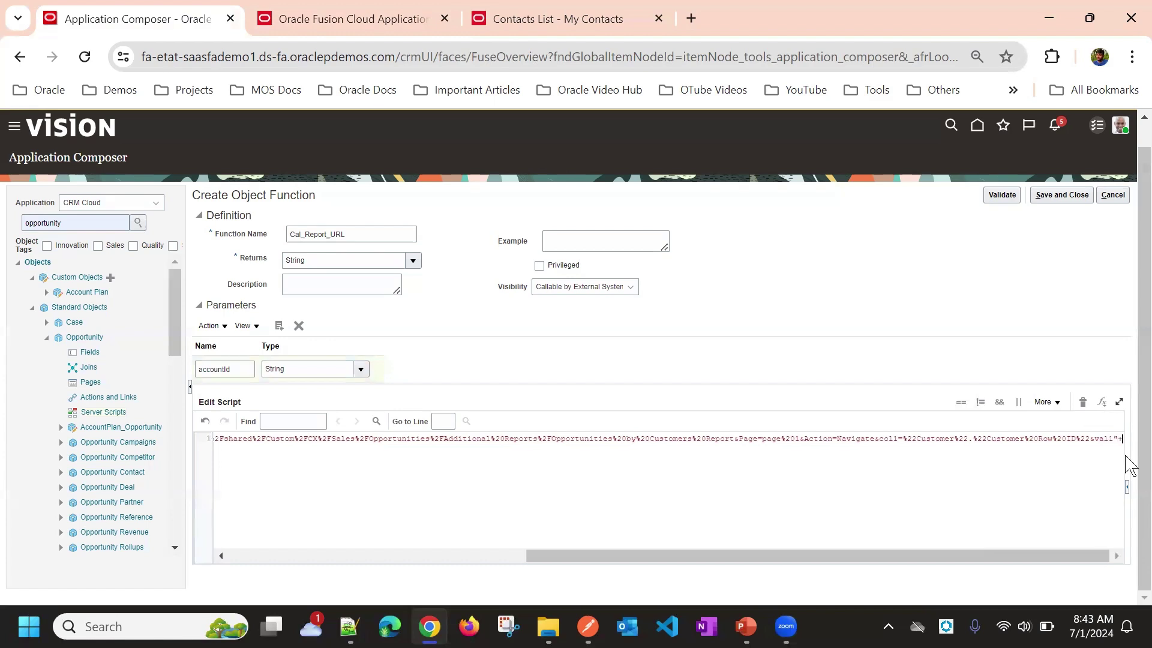
text("+)
key(ctrl+v)
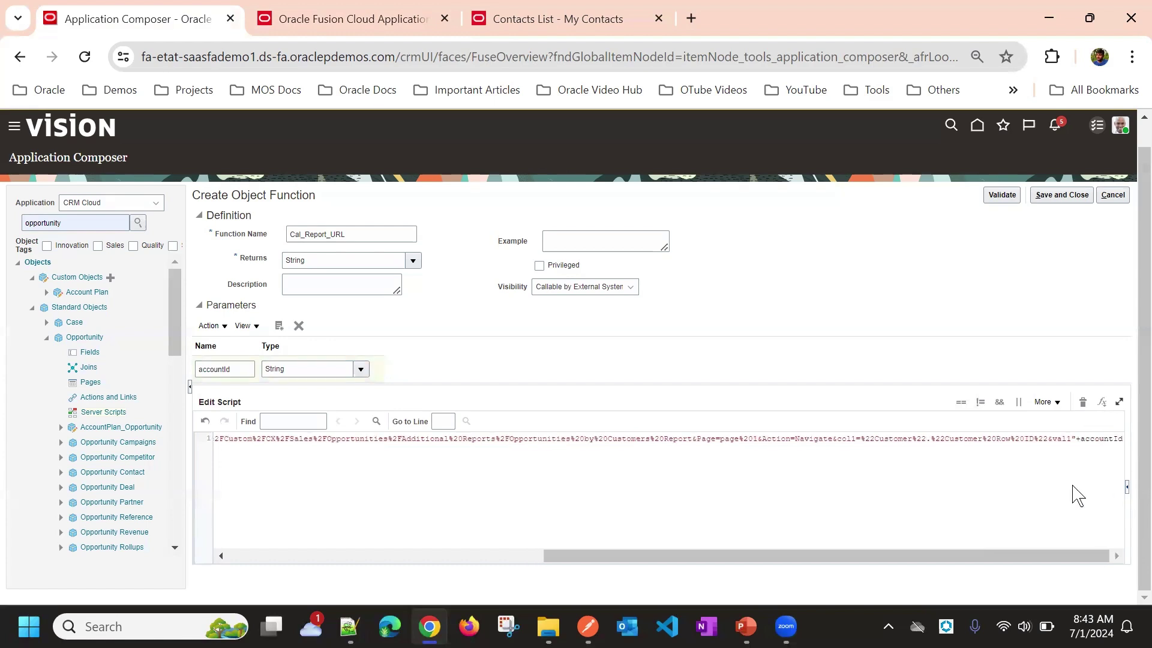
drag(738, 560, 429, 586)
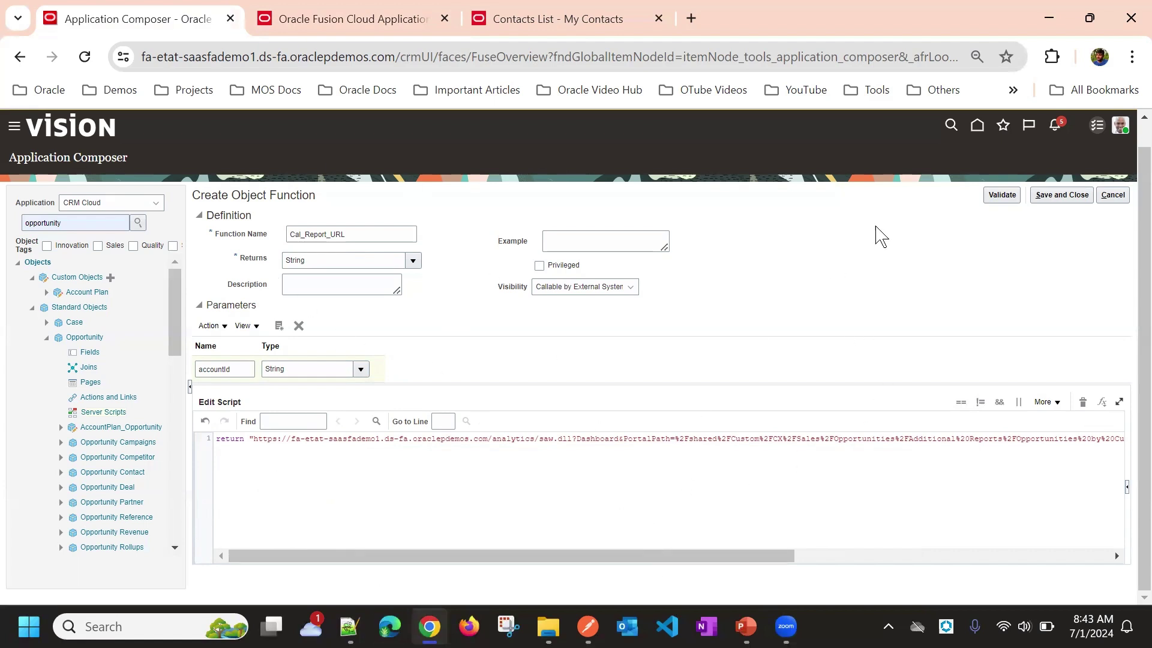
click(1057, 198)
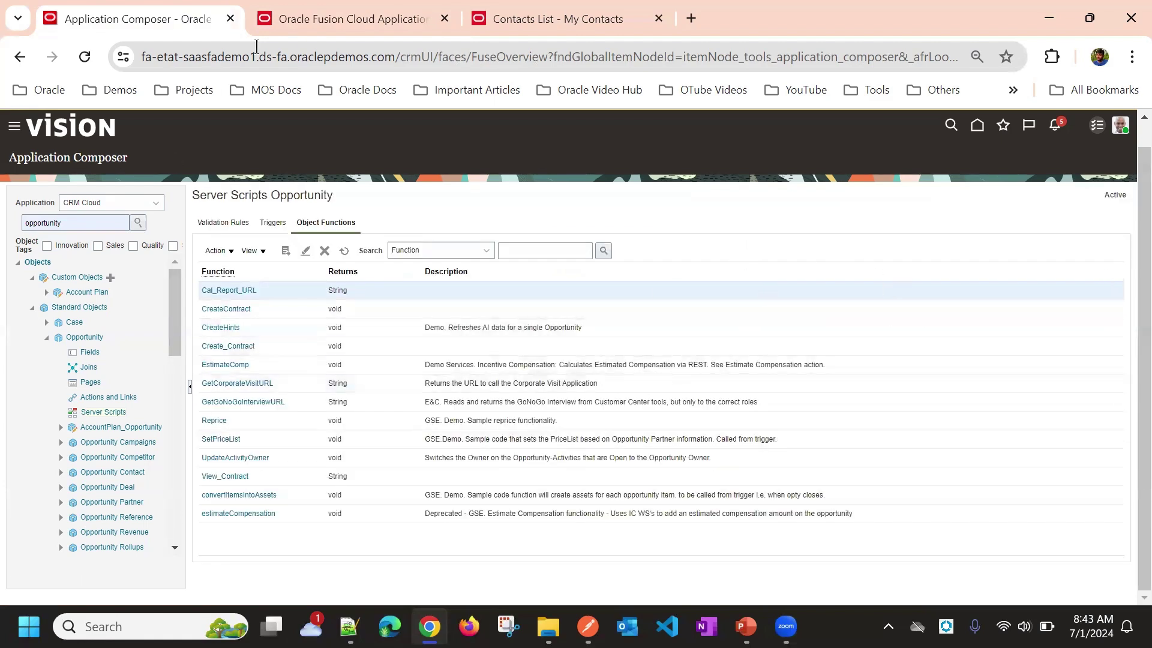
Return to the smart action draft, check its object function list for Cal_Report_URL, cancel the draft, and reload the Smart Actions page.
click(328, 13)
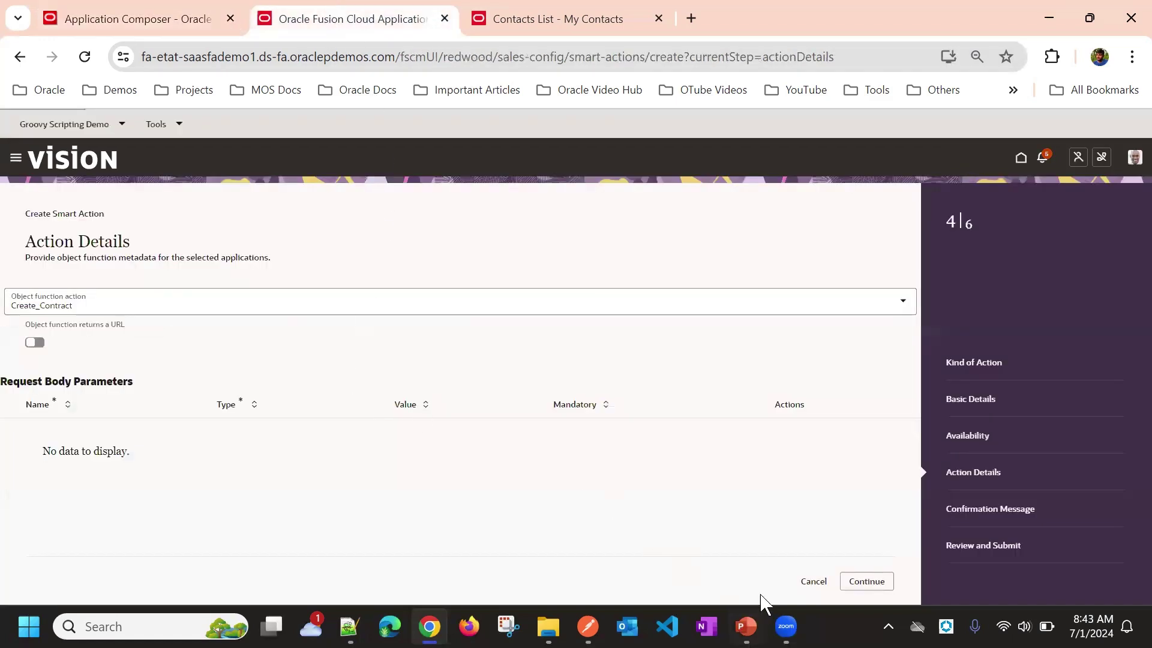
click(124, 300)
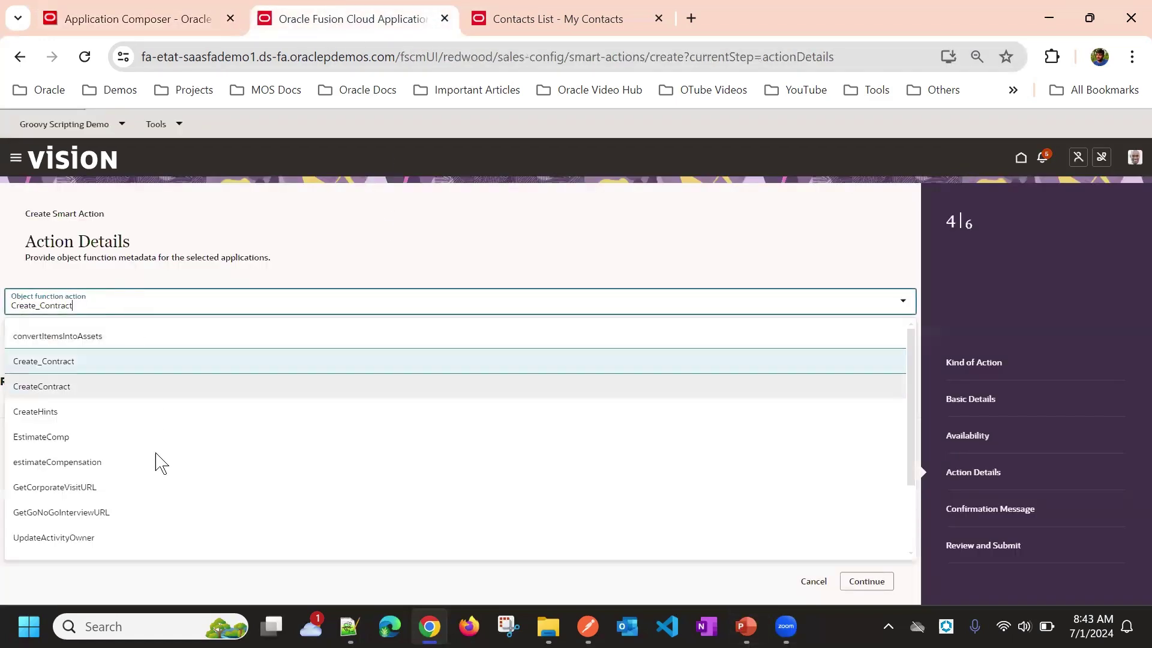
scroll(152, 517, up, 1)
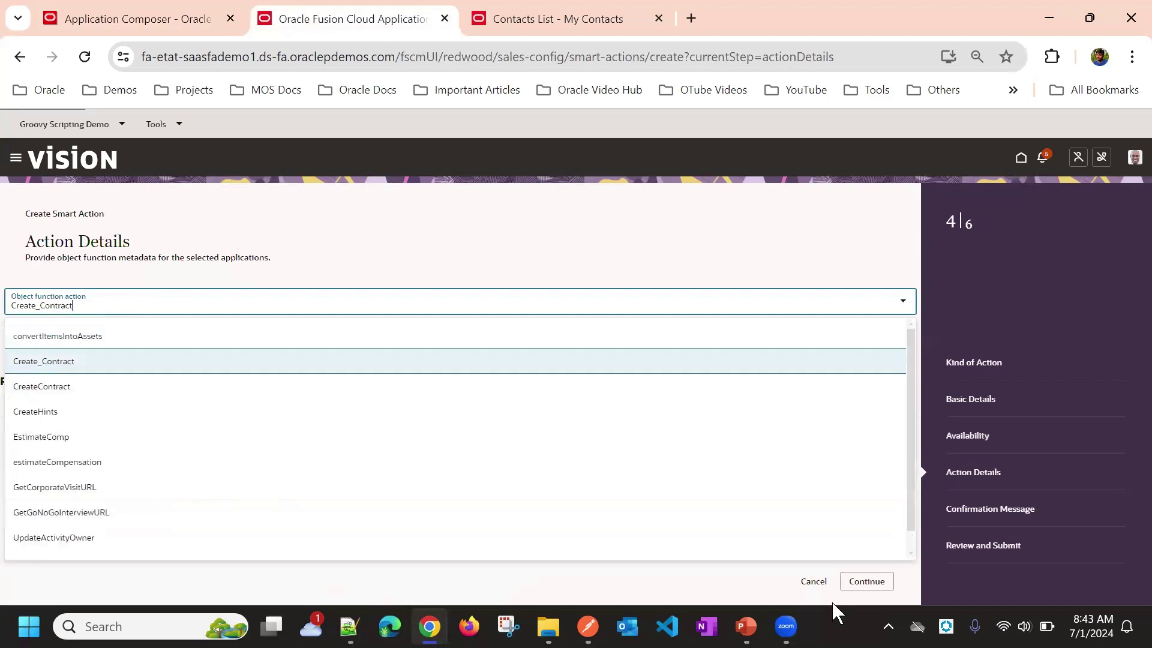
click(813, 581)
click(85, 57)
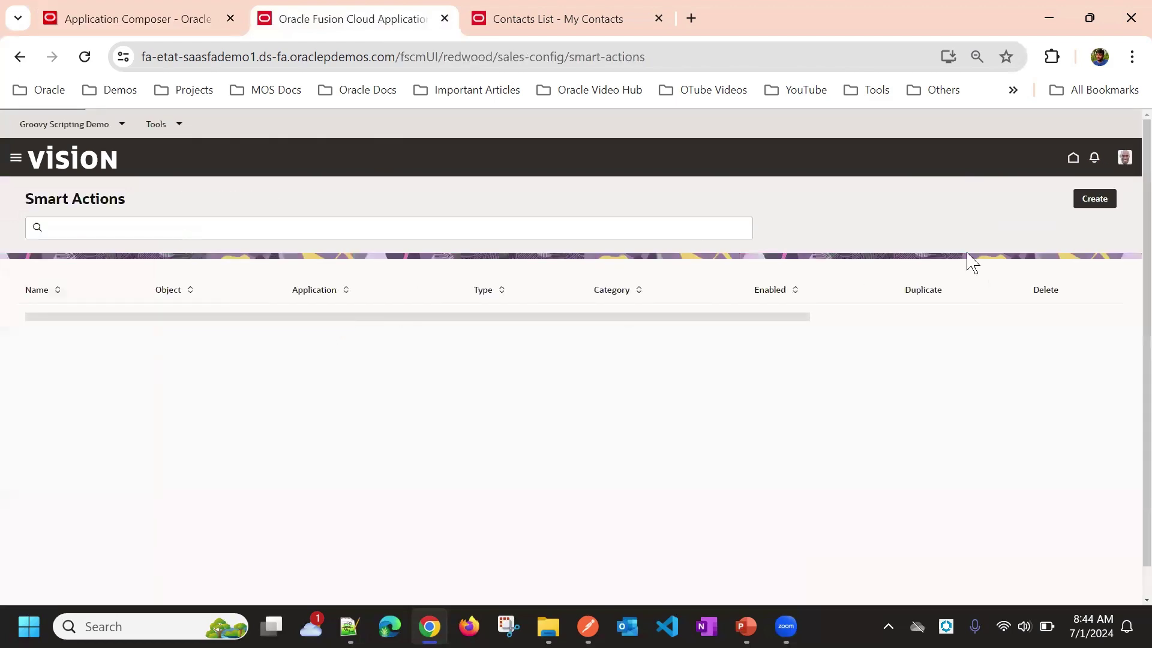
Start an object function-based smart action named Call Opportunity Report for the Opportunity object and proceed to its availability settings.
click(1093, 203)
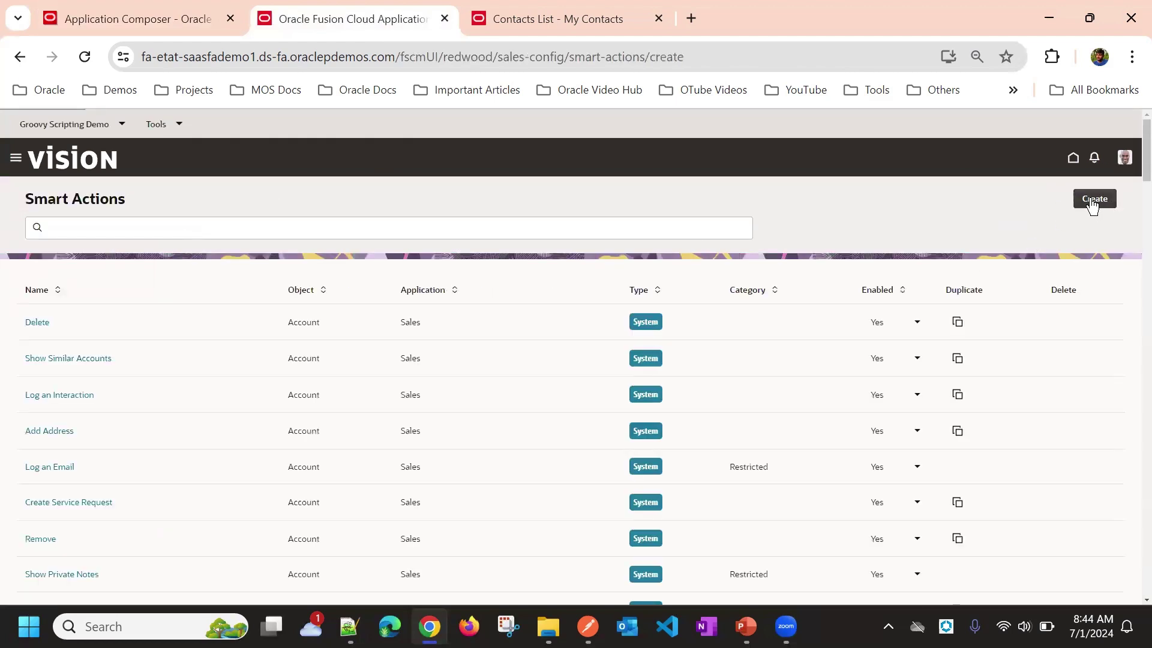
click(90, 321)
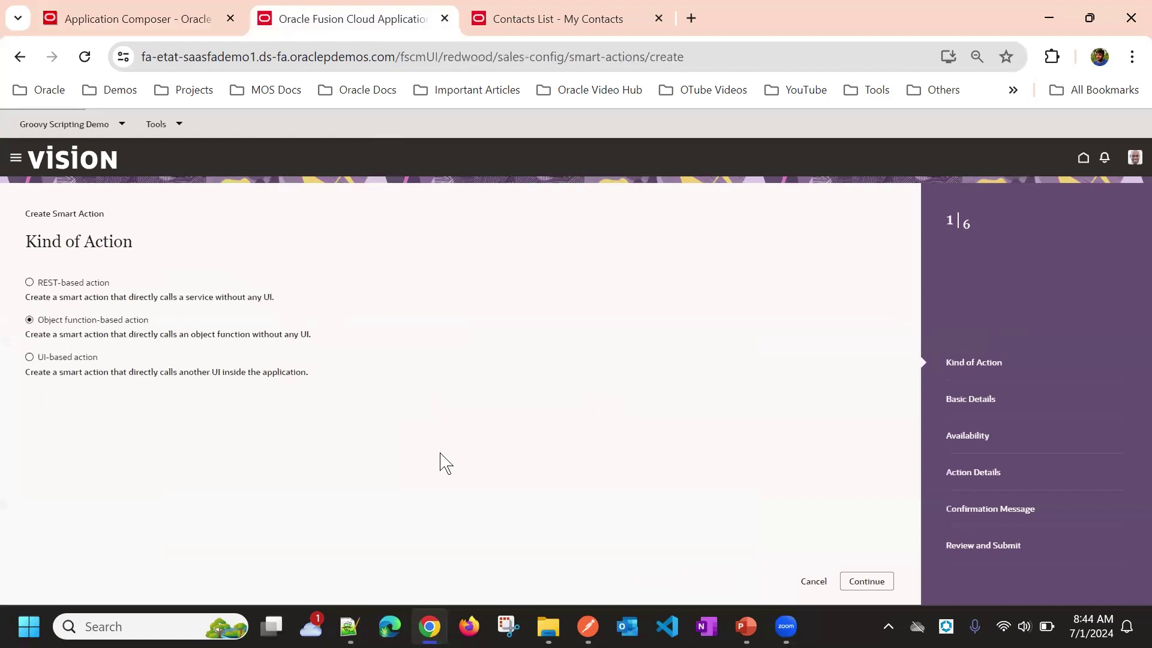
click(874, 580)
click(91, 289)
text(Cal)
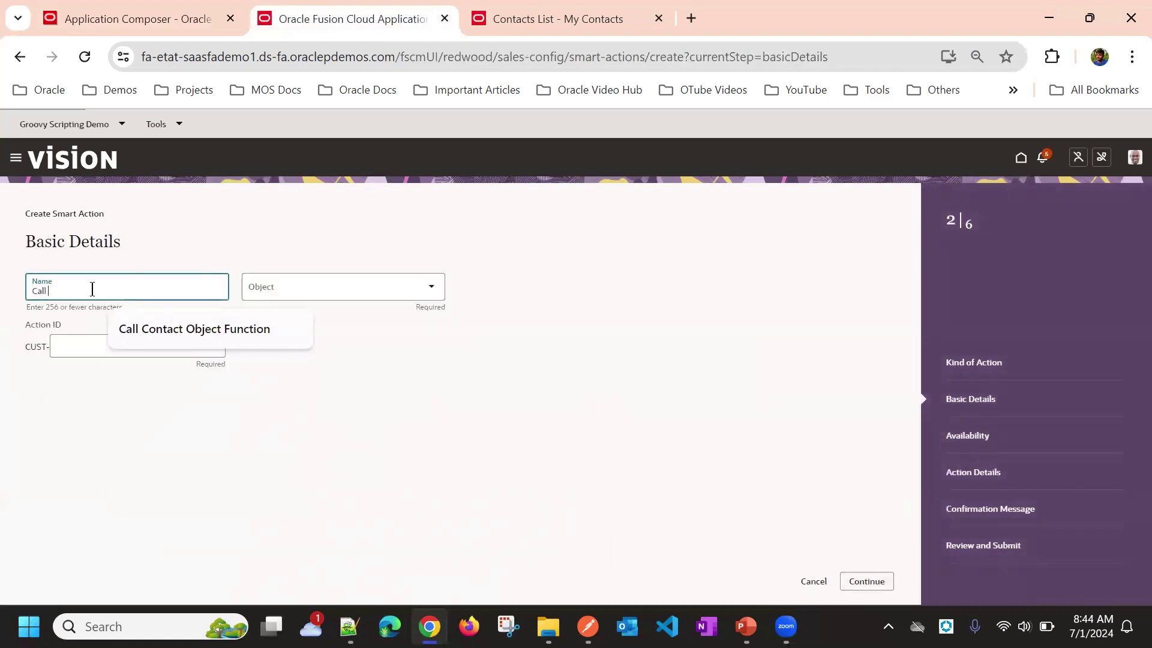
text(l Opportunity Report)
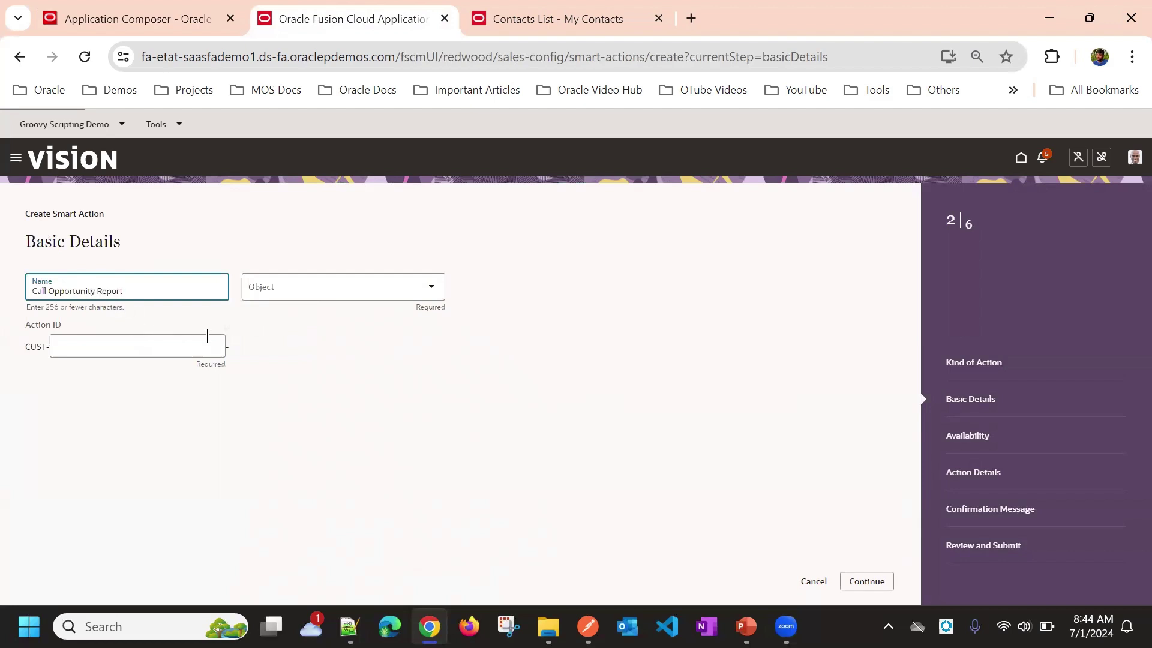
click(276, 366)
click(268, 290)
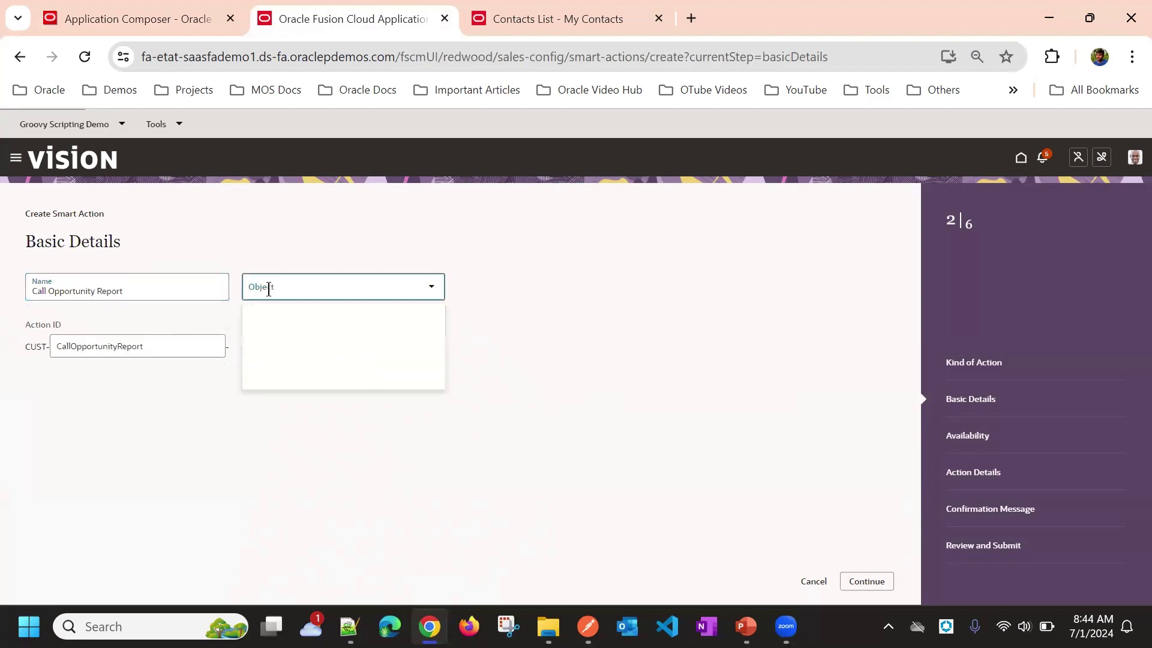
text(Opp)
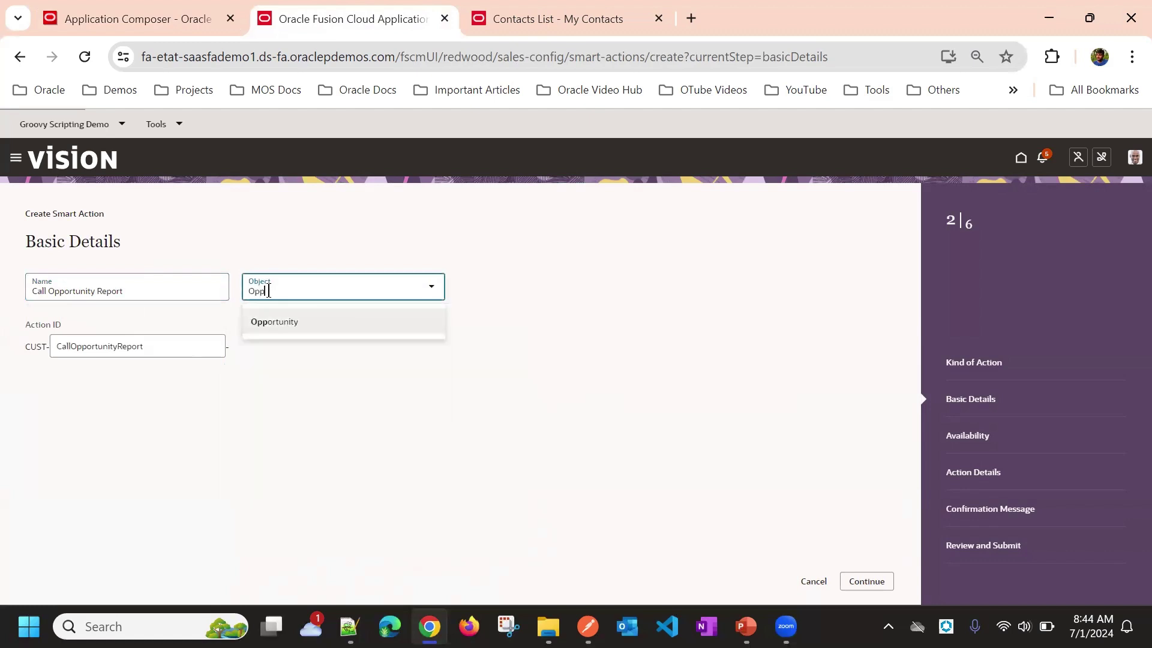
click(278, 324)
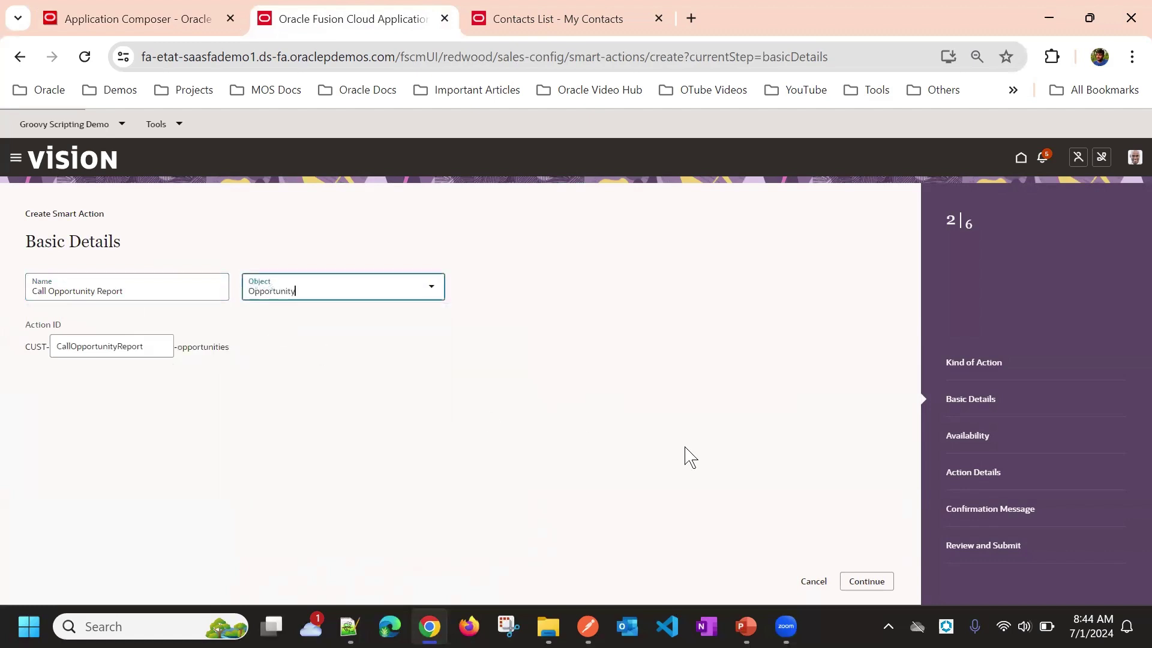
click(867, 581)
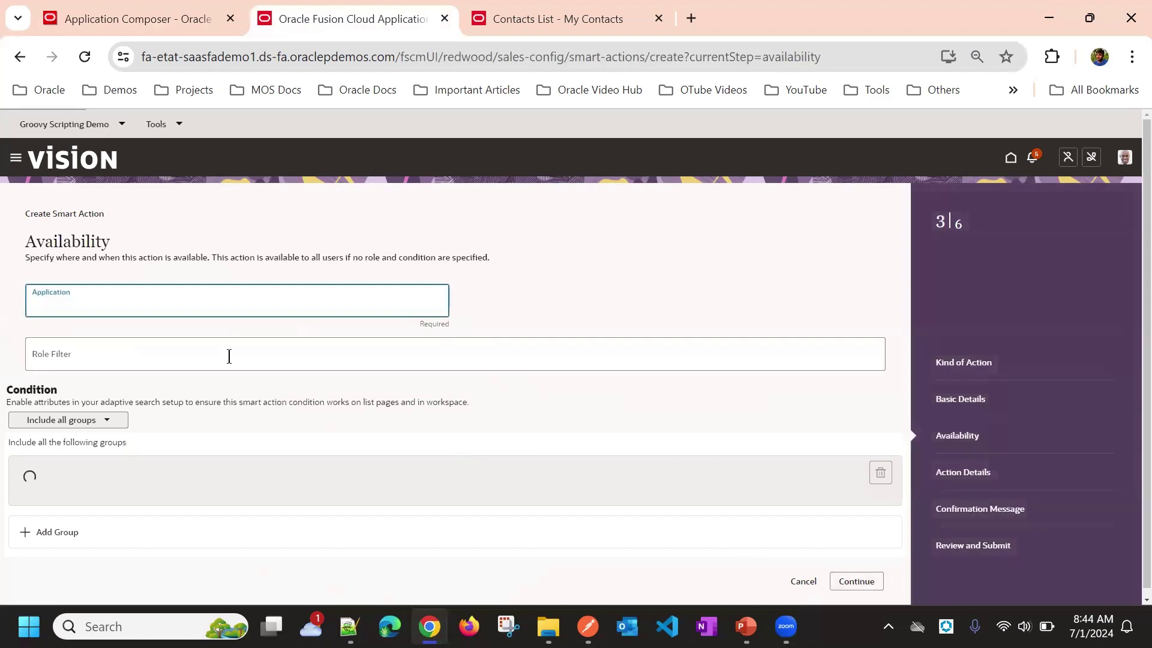
Set the action's application to Sales, choose its UI availability, and continue to the action details.
click(200, 306)
click(161, 413)
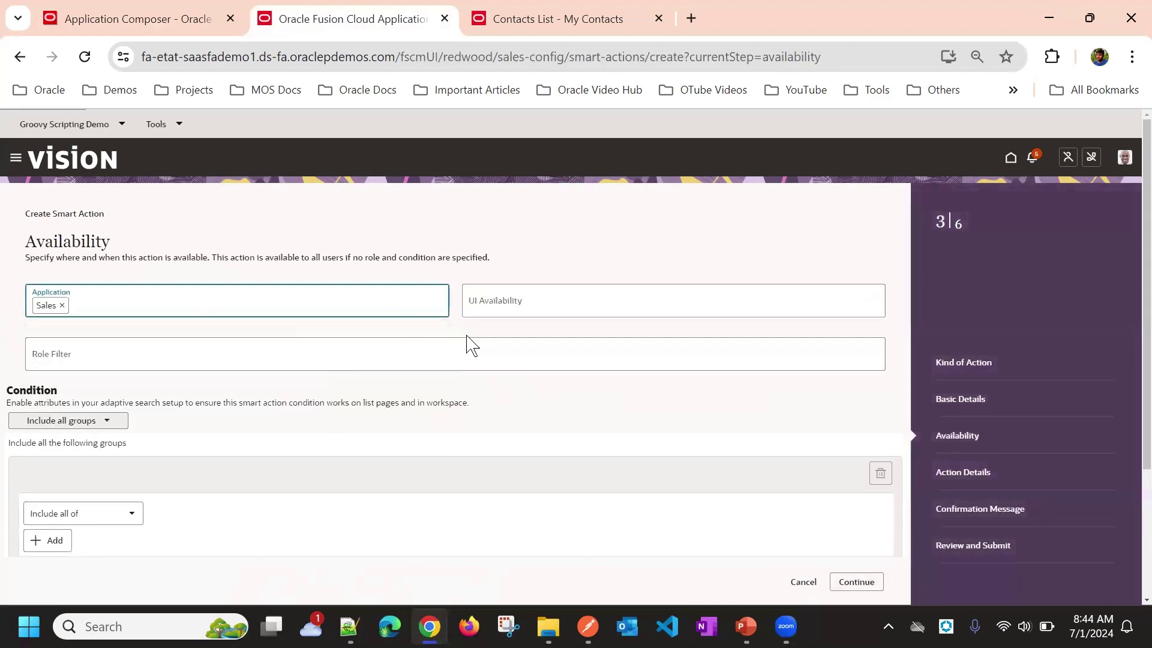
click(525, 312)
click(527, 342)
click(856, 585)
Examine the available object function actions for Cal_Report_URL.
click(210, 297)
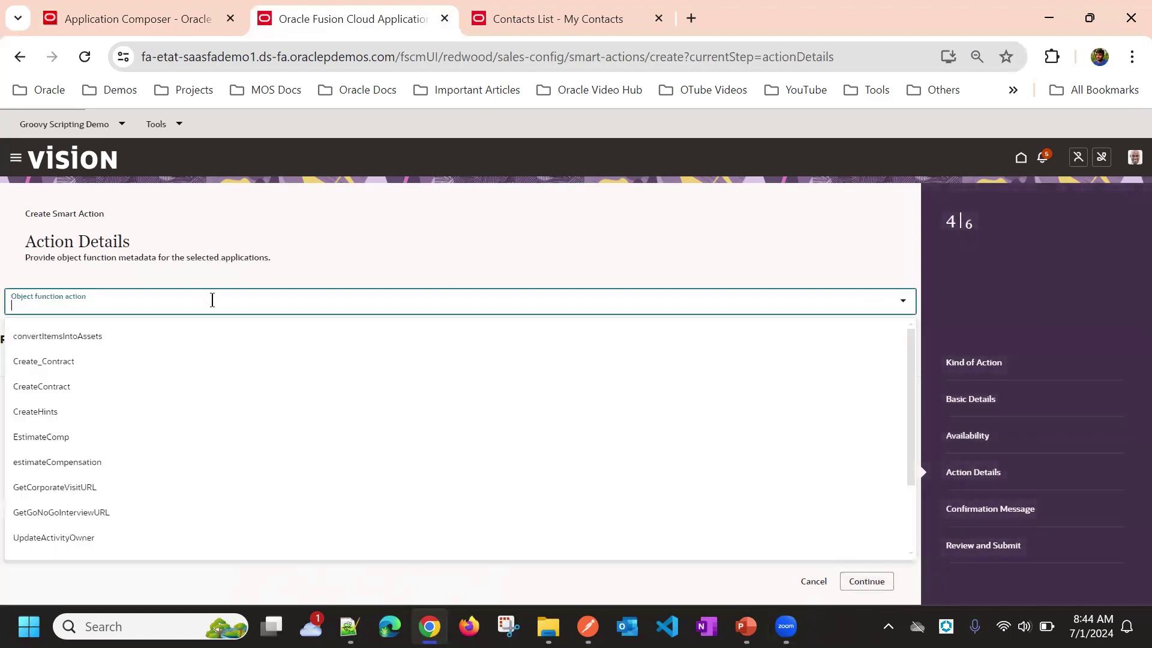
scroll(222, 474, down, 1)
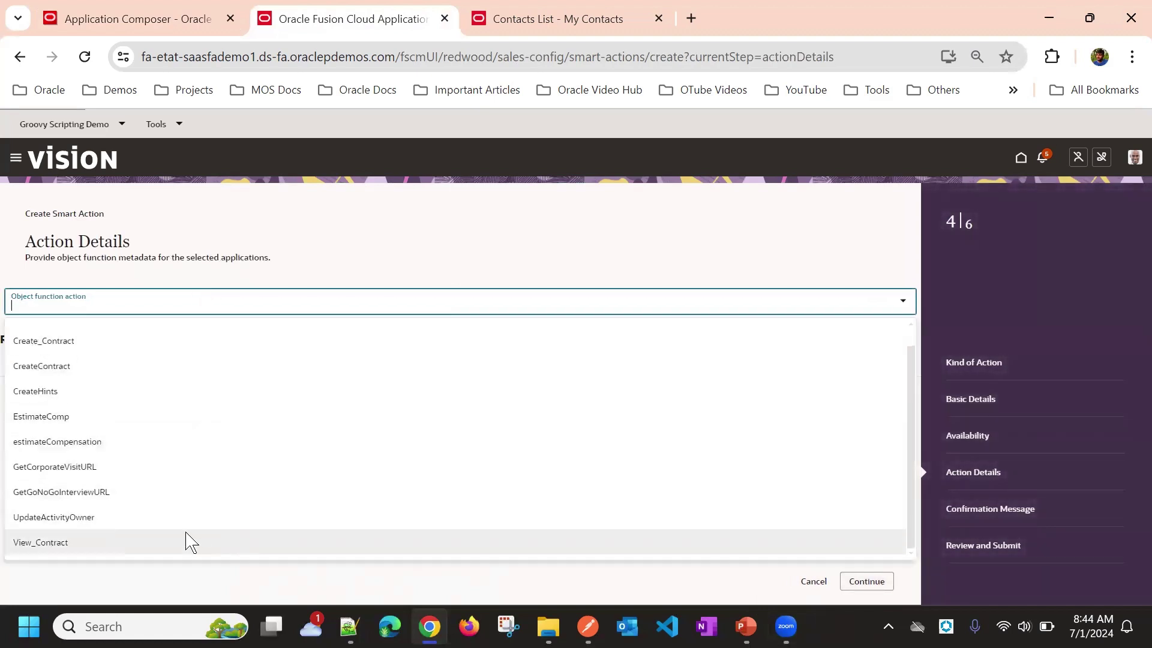
scroll(188, 537, up, 1)
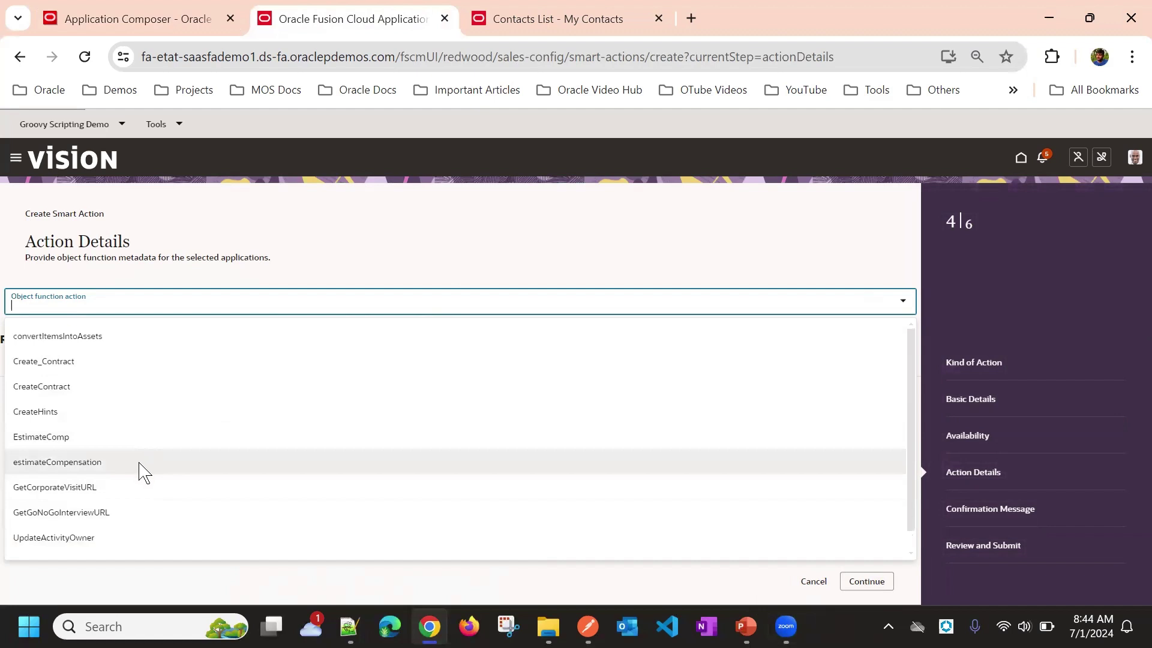
scroll(142, 470, down, 1)
scroll(128, 496, up, 1)
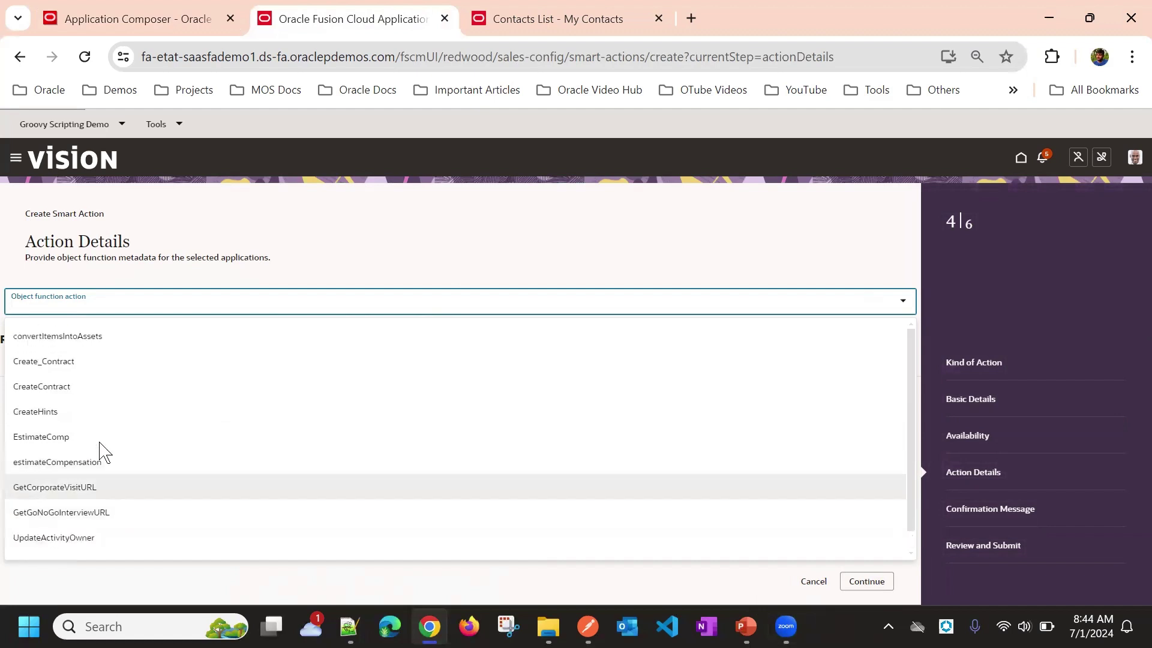
scroll(117, 431, down, 1)
scroll(153, 504, up, 1)
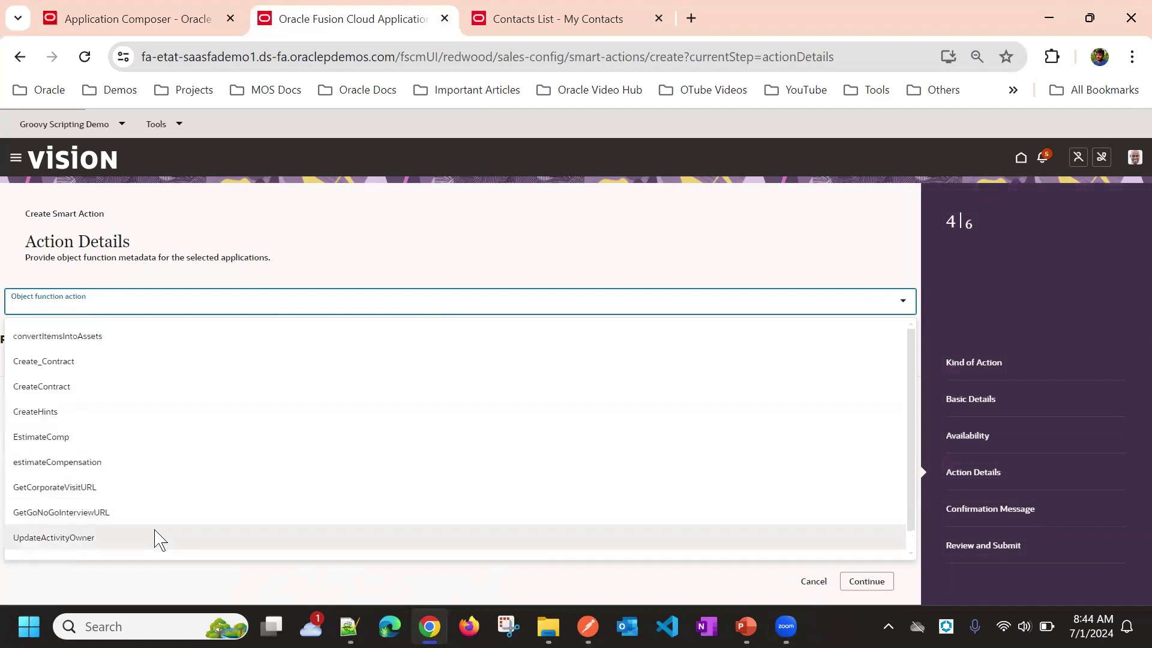
scroll(150, 532, down, 1)
scroll(95, 463, up, 1)
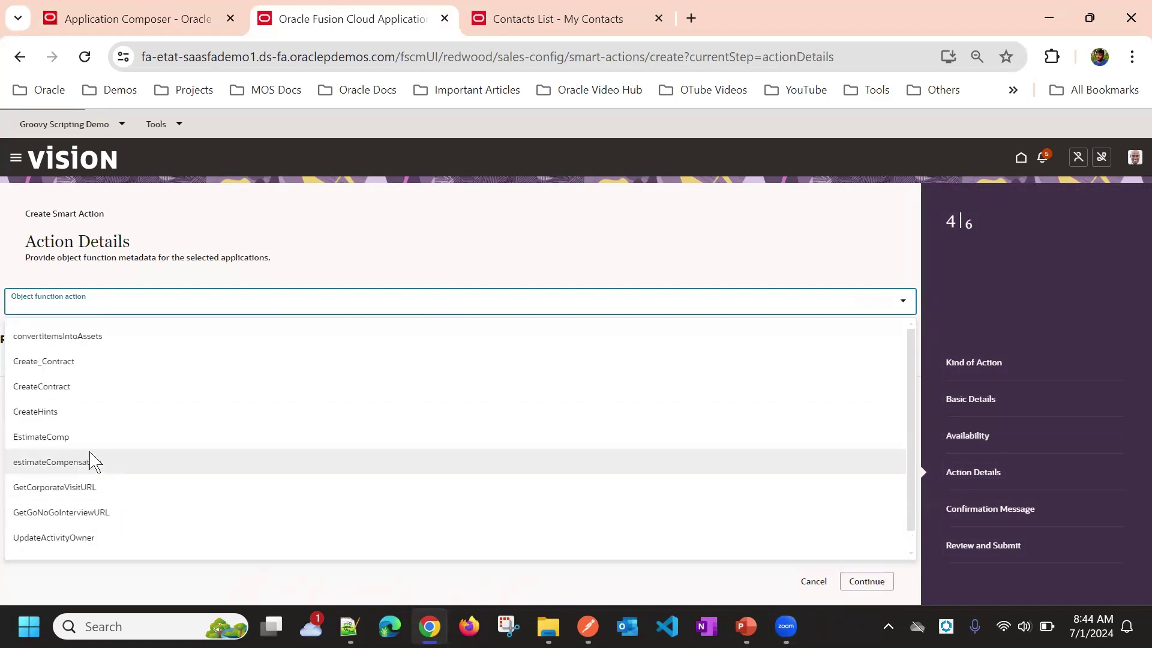
scroll(141, 378, down, 1)
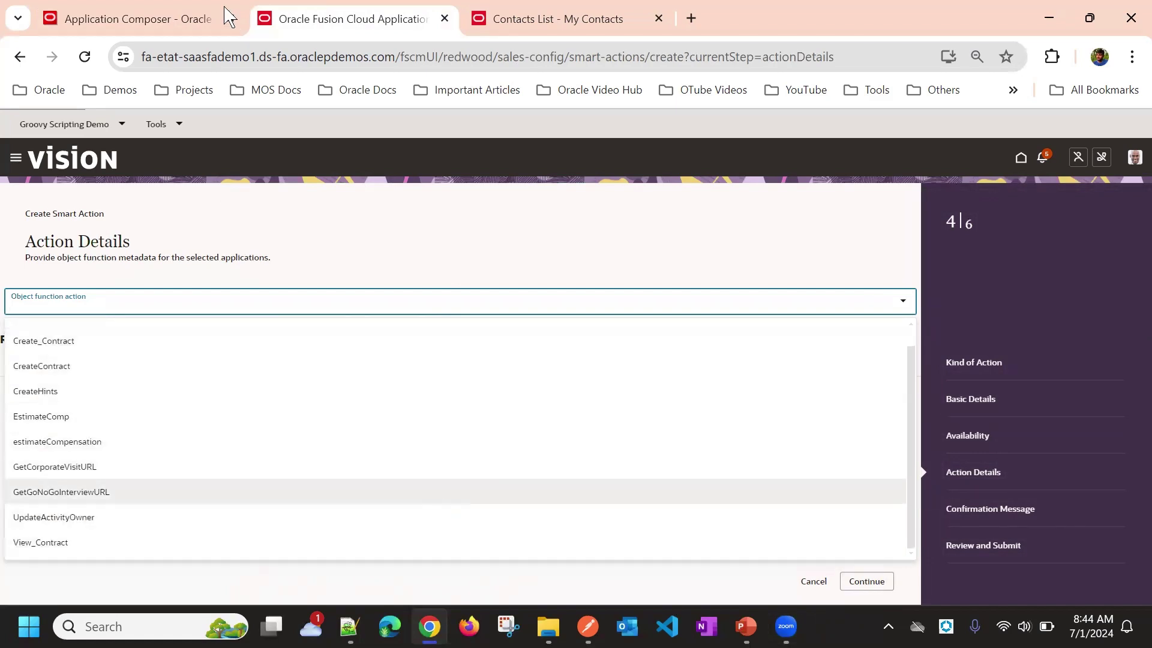
In Application Composer, reopen the Cal_Report_URL function, check its script and parameters, and save and close it.
click(166, 16)
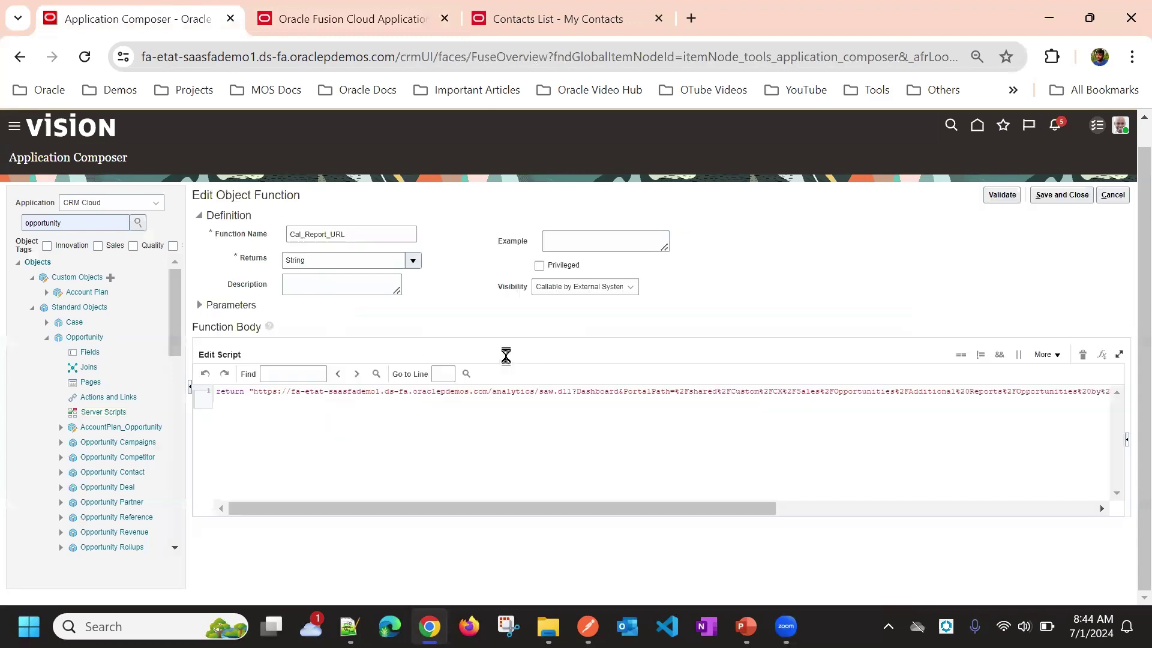
drag(496, 507, 373, 548)
click(199, 305)
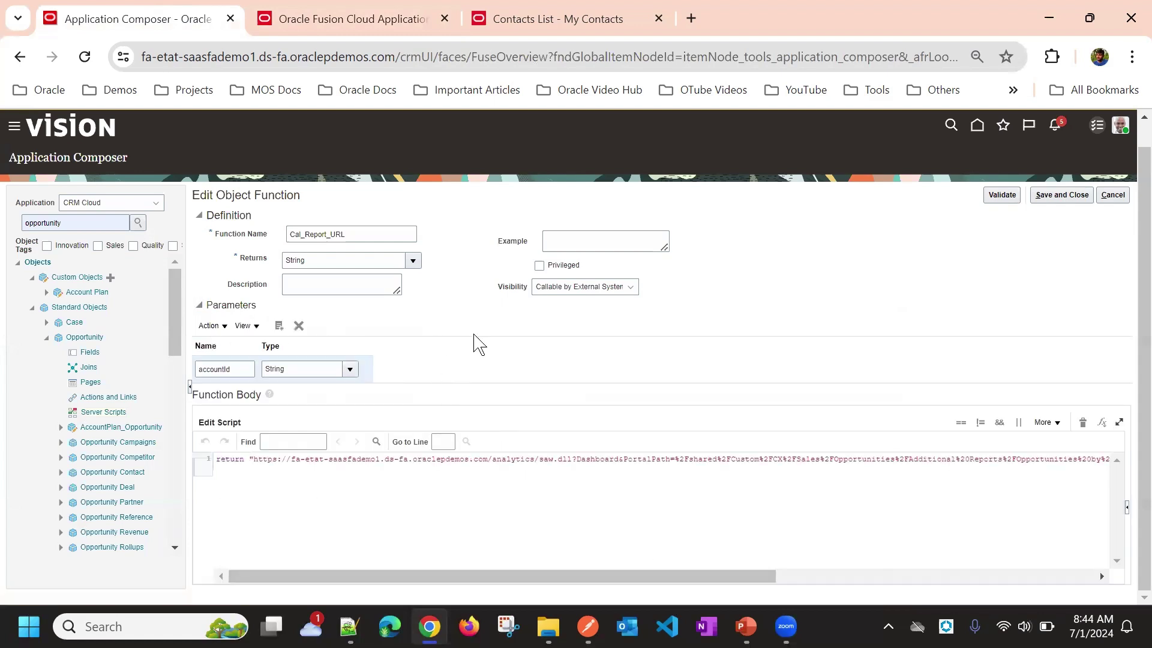
click(1056, 195)
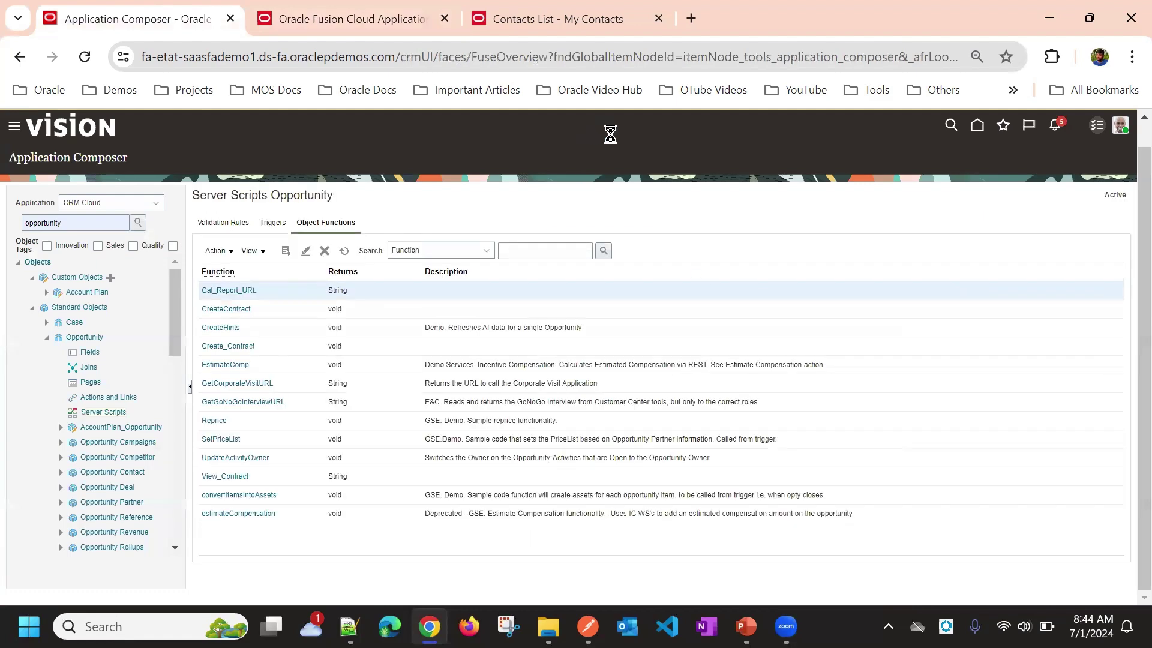
Go back to the Call Opportunity Report draft and cancel its creation.
click(298, 15)
click(592, 18)
click(397, 18)
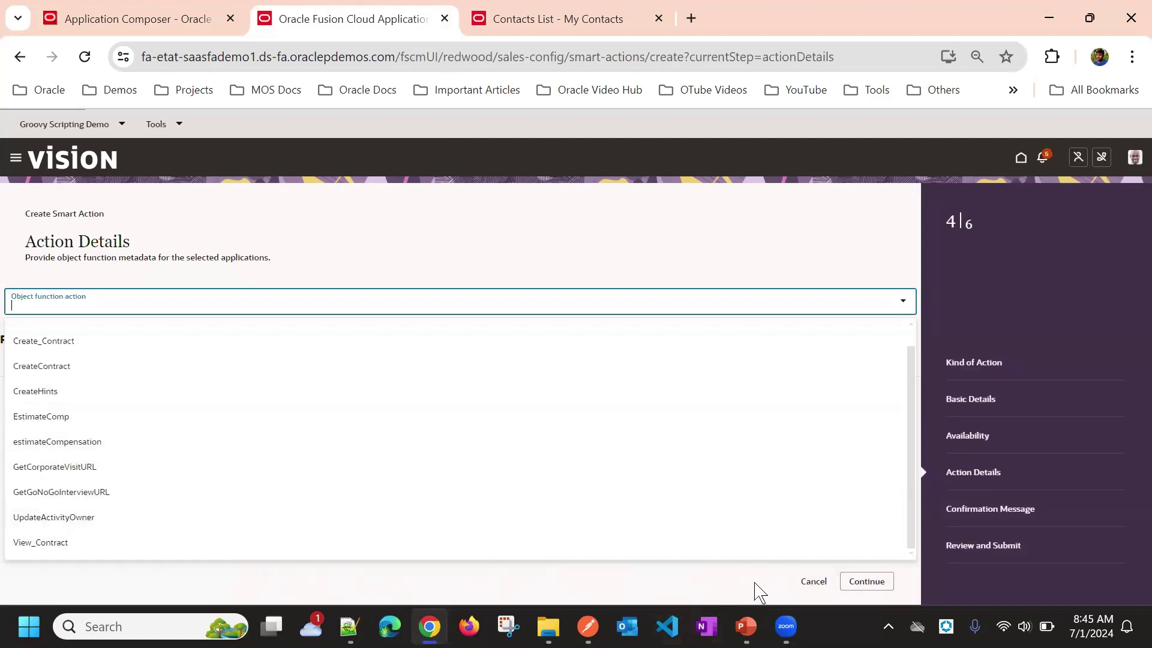
click(808, 585)
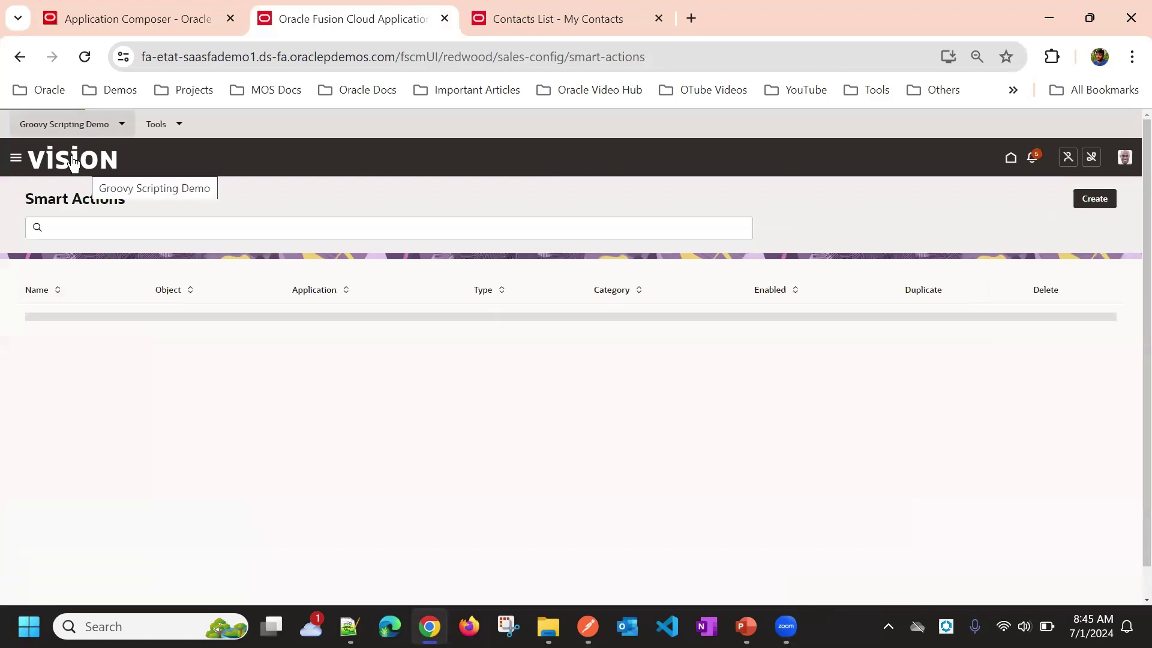
Reopen Smart Actions from the common setup in Application Composer and close the old Smart Actions browser tab.
click(149, 17)
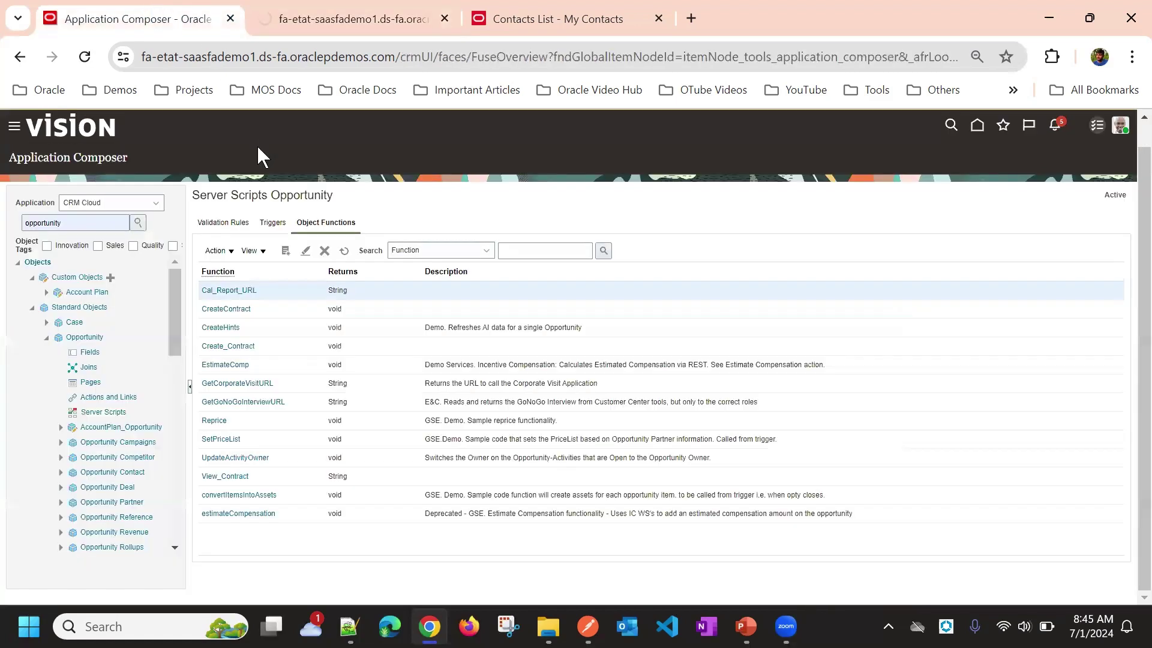
scroll(116, 462, down, 10)
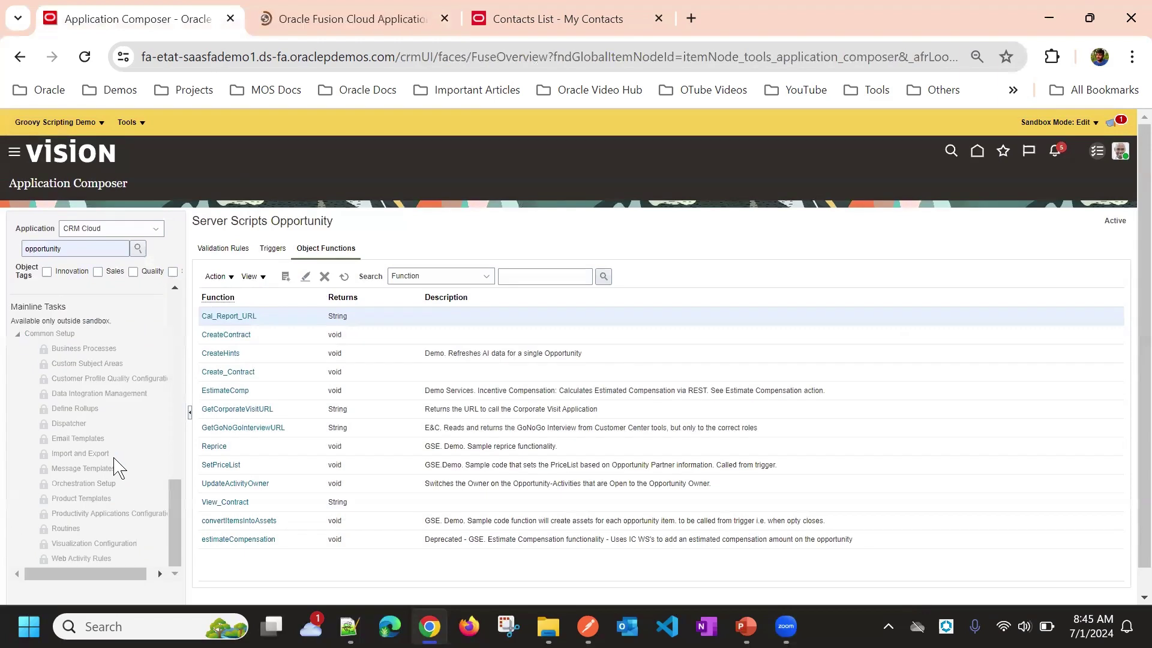
scroll(117, 465, up, 3)
click(75, 428)
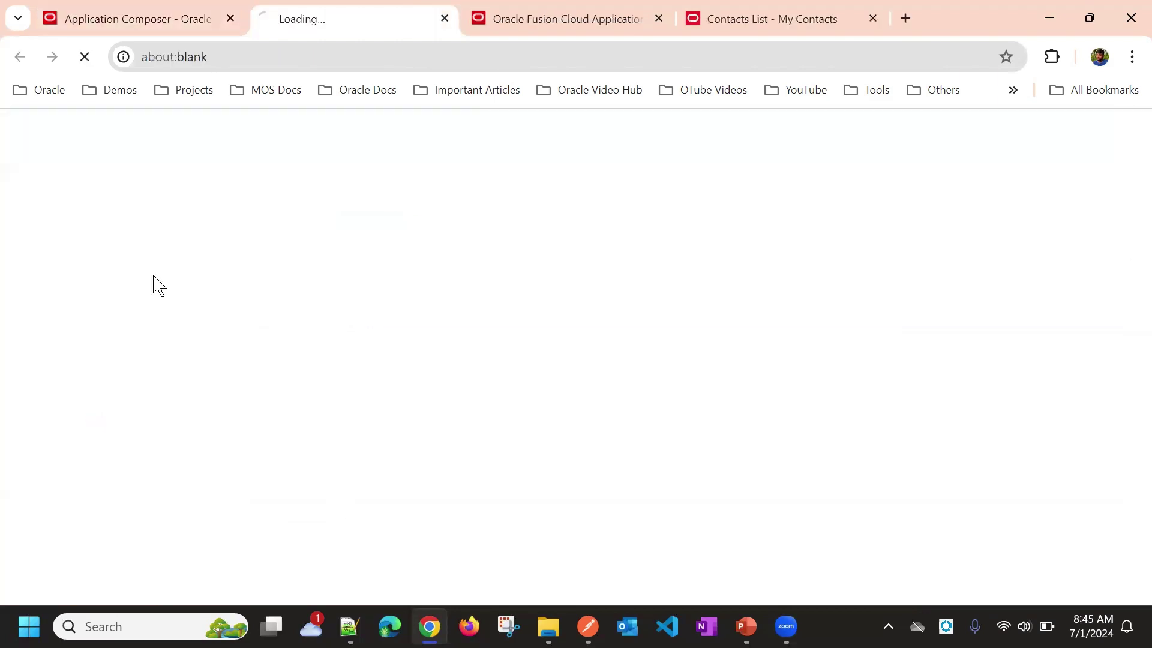
click(658, 18)
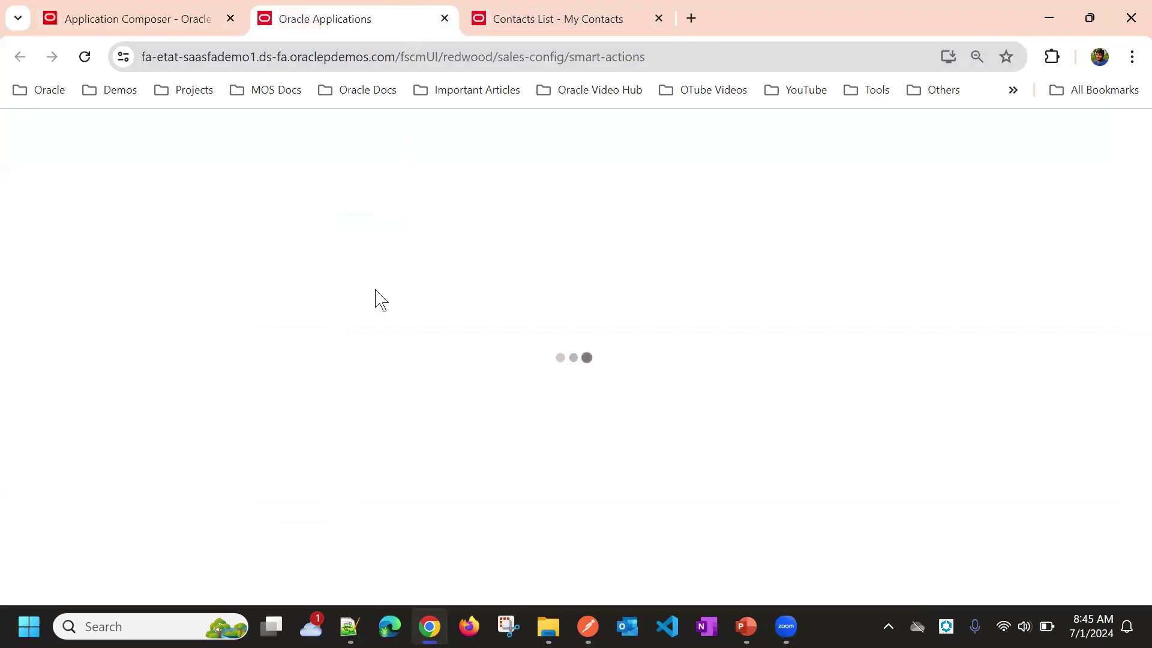
click(132, 17)
click(336, 16)
click(157, 14)
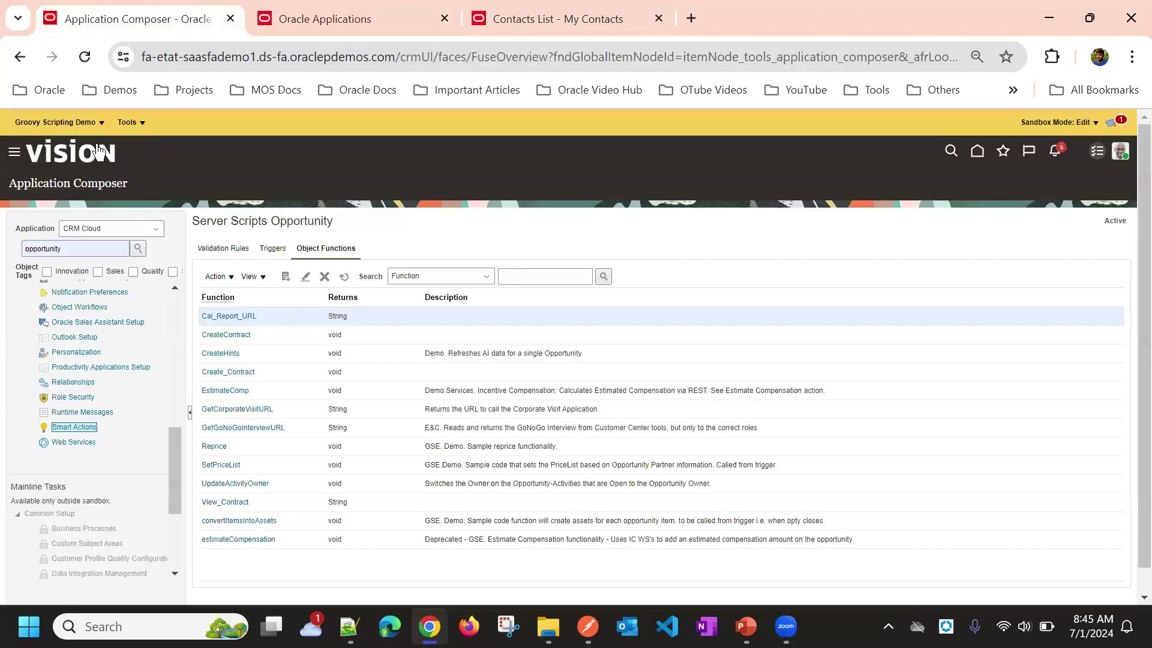
click(351, 17)
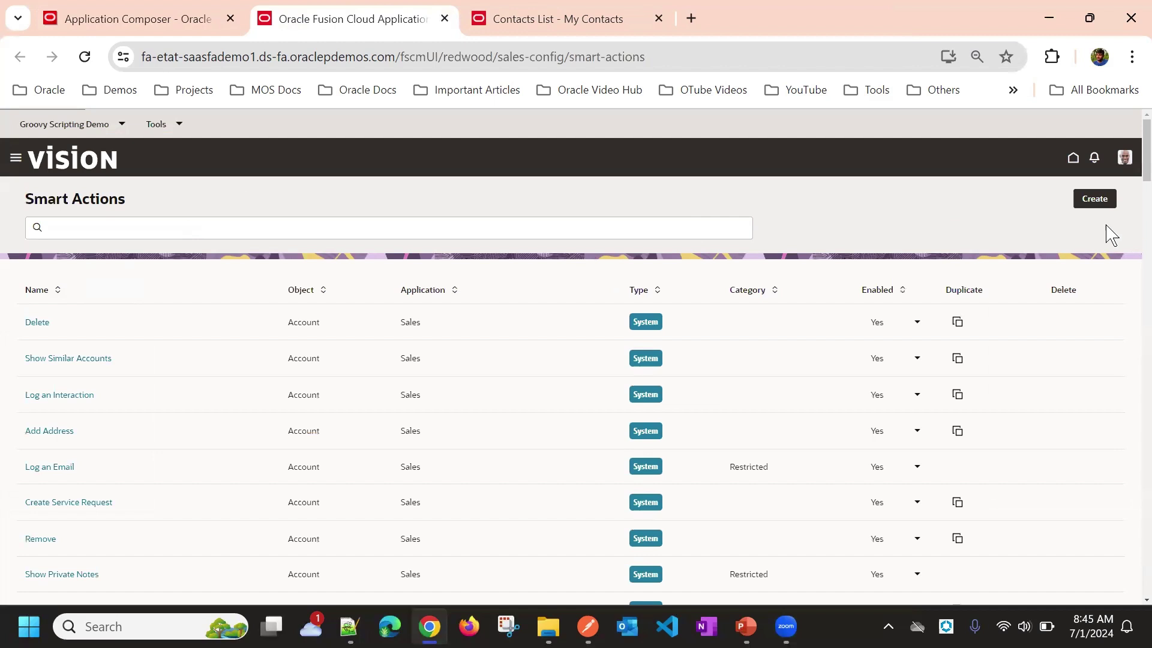
Start creating a smart action of the kind Object function-based action.
click(1095, 200)
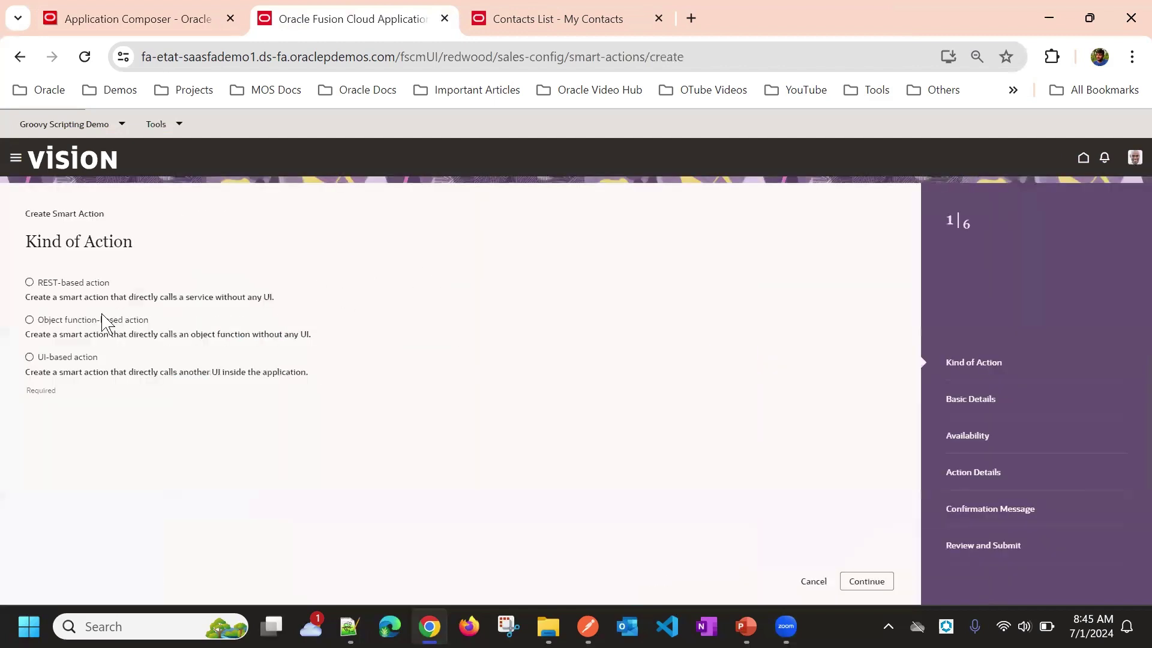
click(90, 324)
click(867, 581)
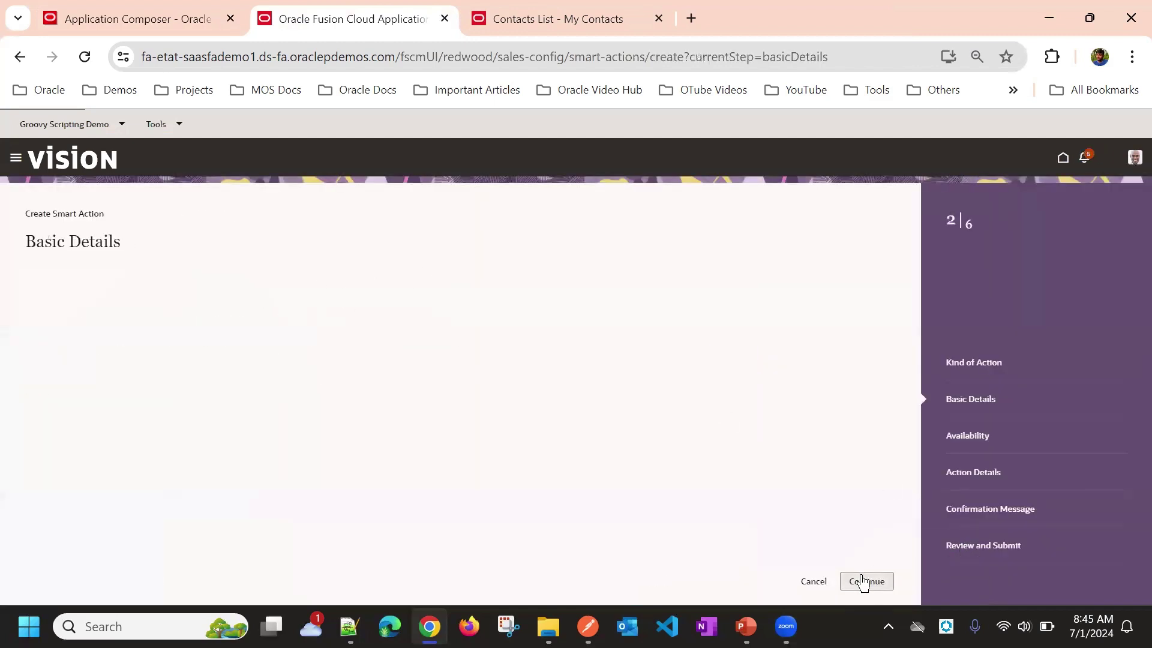
Name the smart action Open Opty Report and assign it to the Opportunity object in the basic details.
click(92, 282)
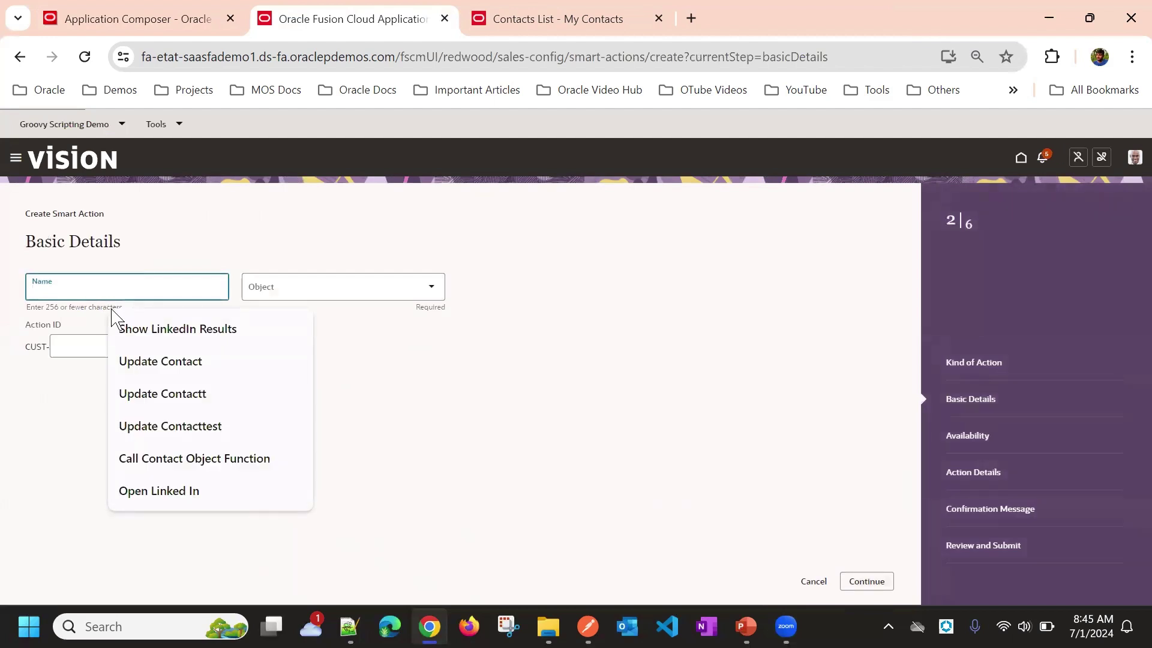
text(Open Opty Report)
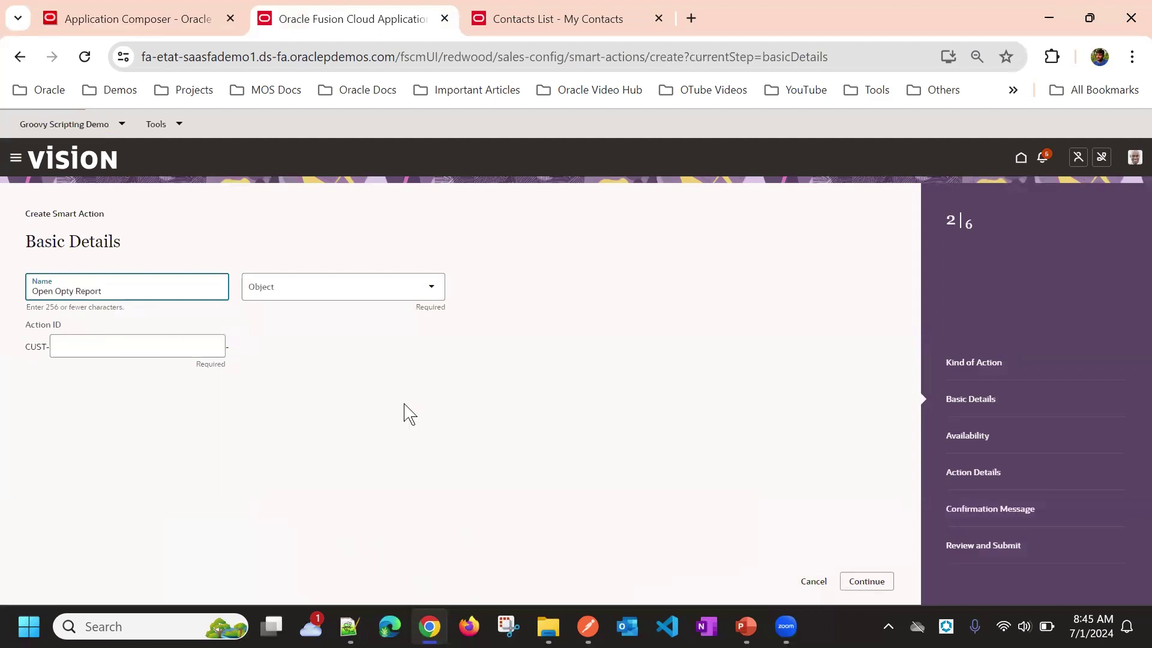
click(319, 287)
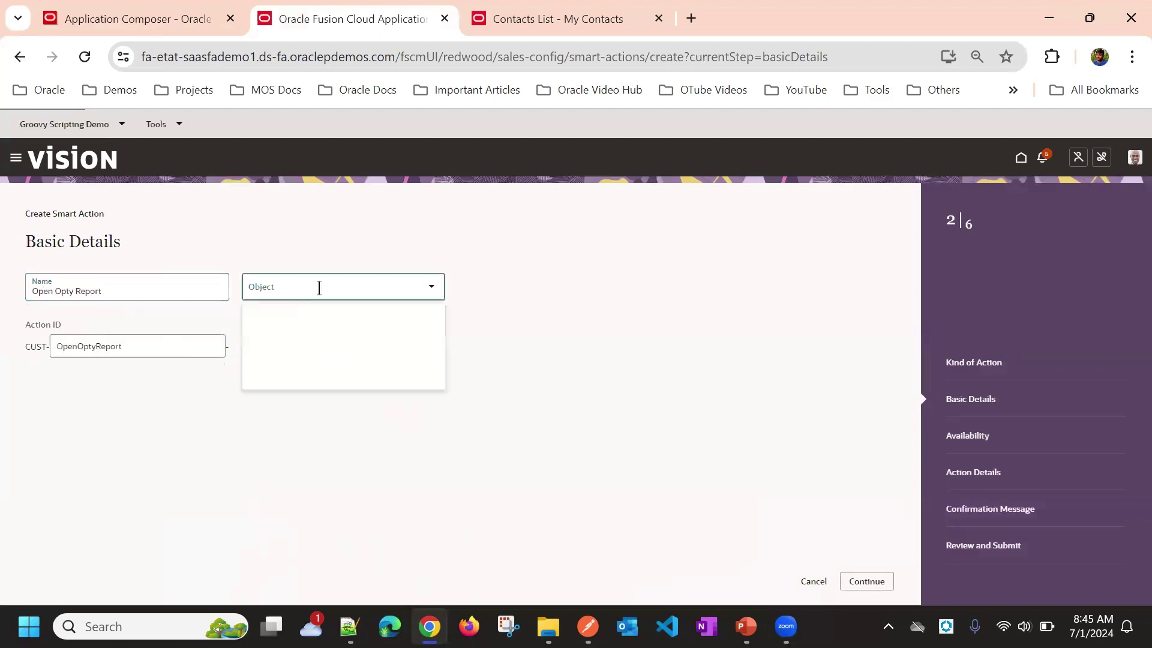
text(Opp)
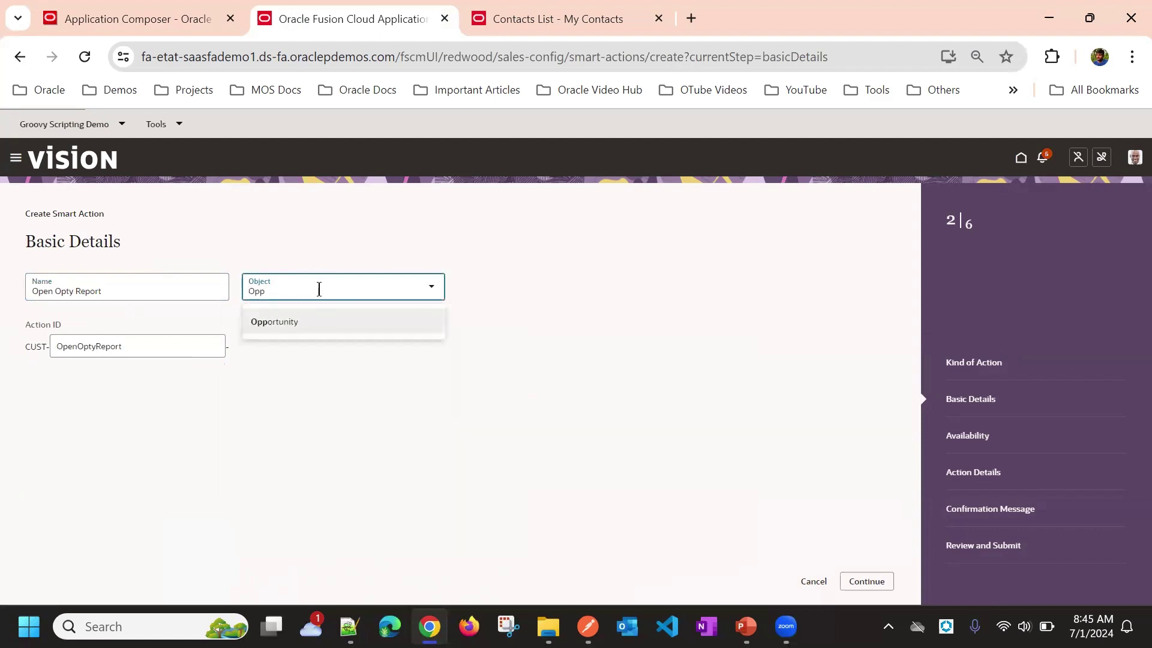
click(309, 322)
click(873, 583)
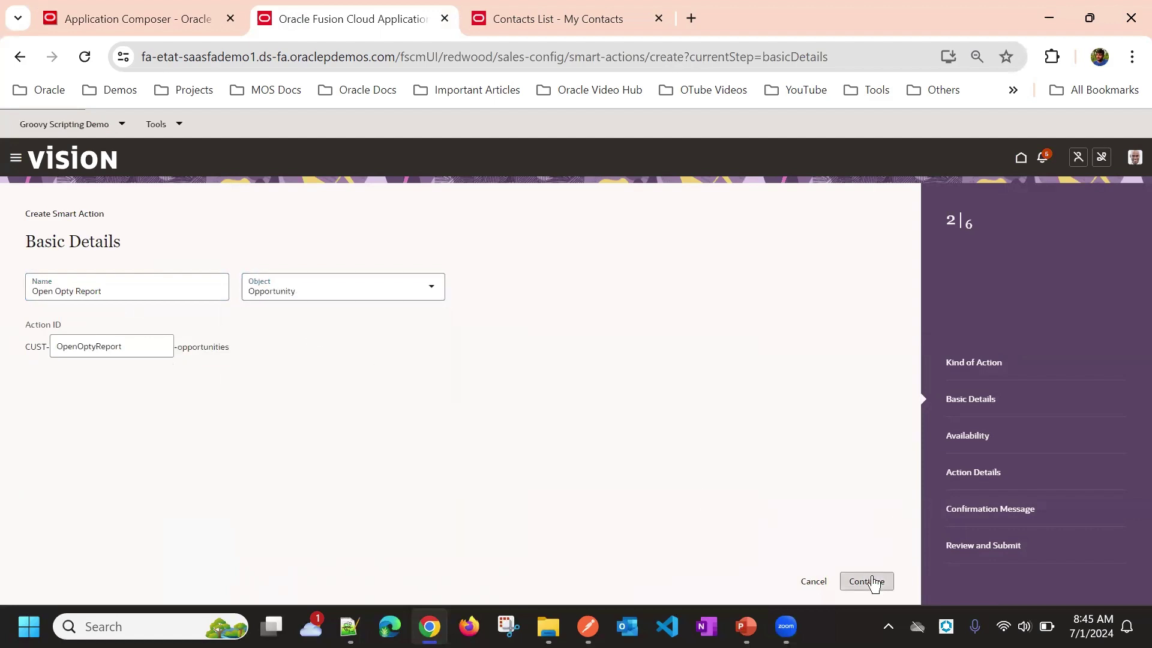
Make the action available in the Help Desk and Sales applications, with UI availability set to List page.
click(213, 305)
click(191, 339)
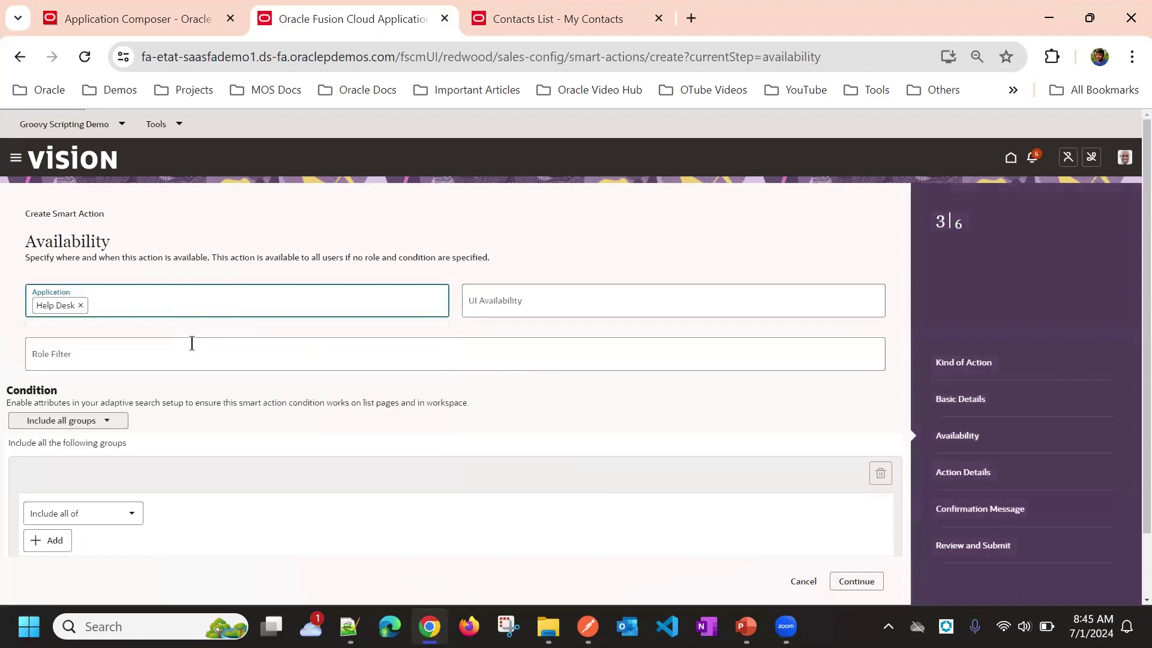
click(171, 300)
click(150, 389)
click(542, 302)
click(564, 337)
click(871, 581)
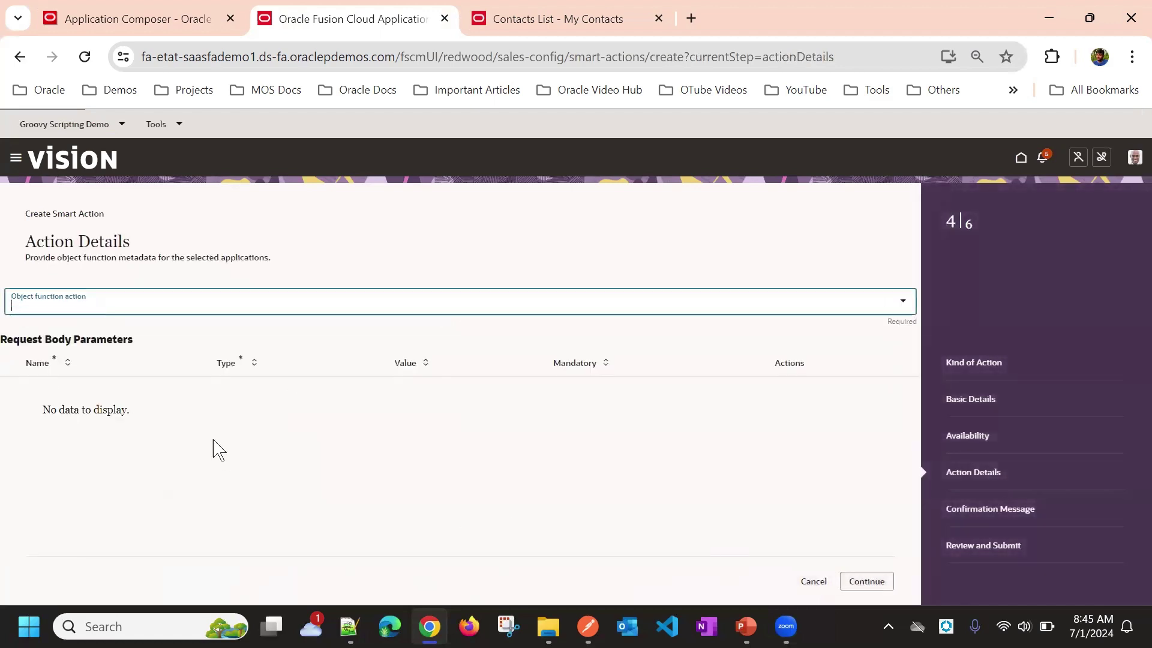
Choose Cal_Report_URL as the object function action.
click(138, 313)
scroll(144, 419, down, 2)
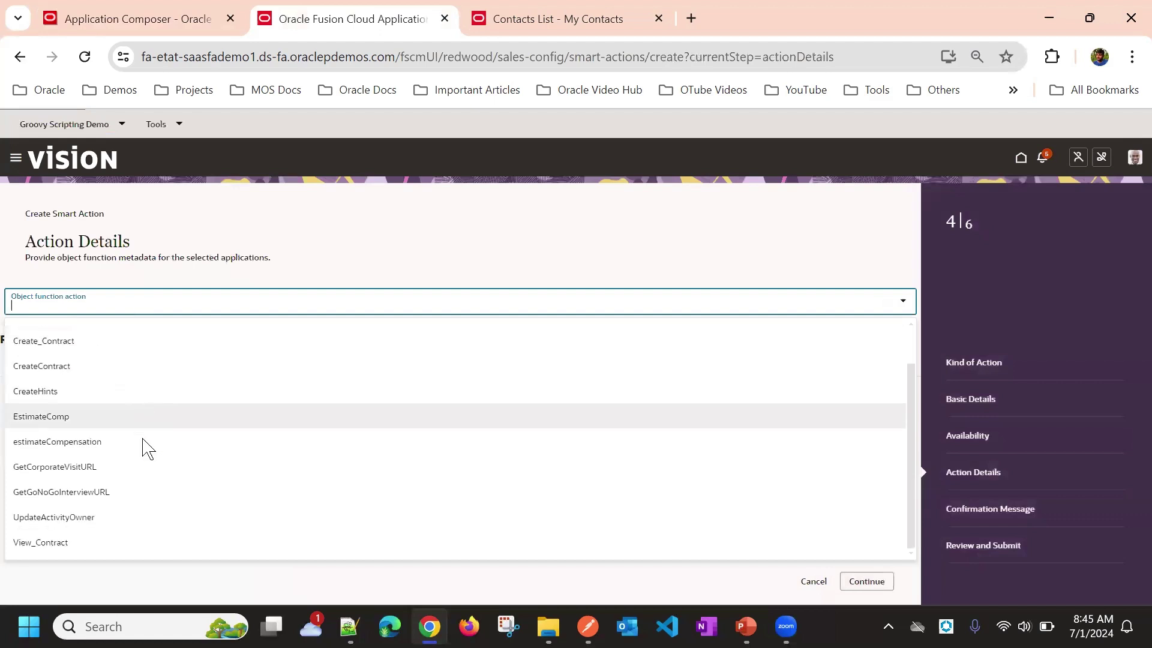
scroll(150, 487, up, 2)
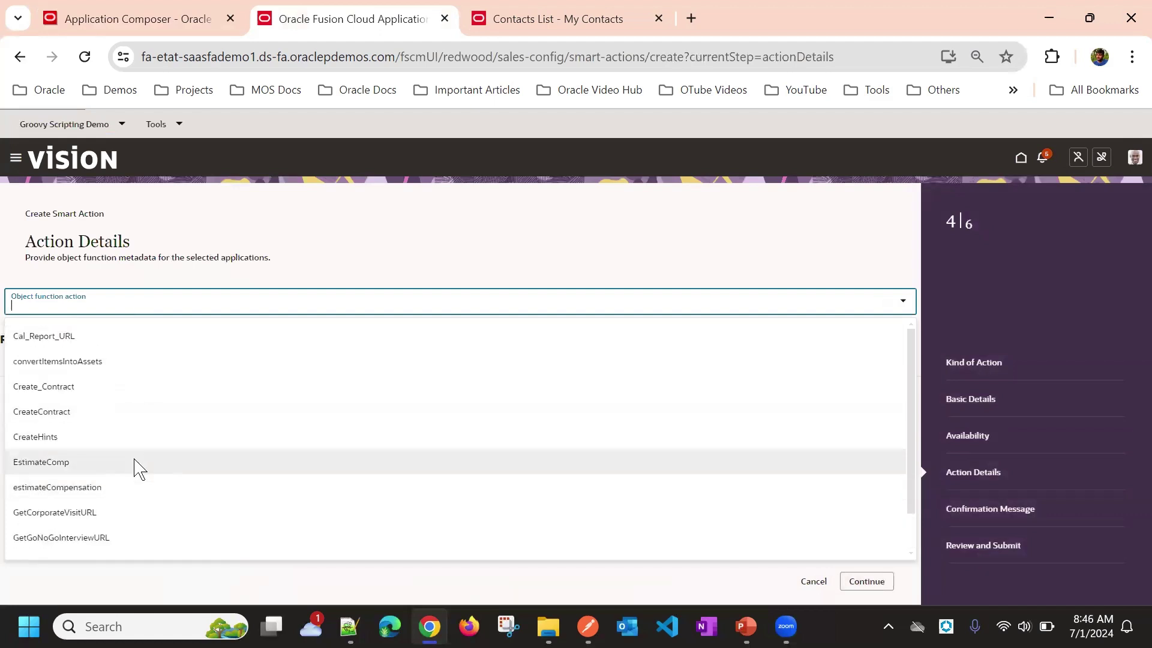
click(73, 343)
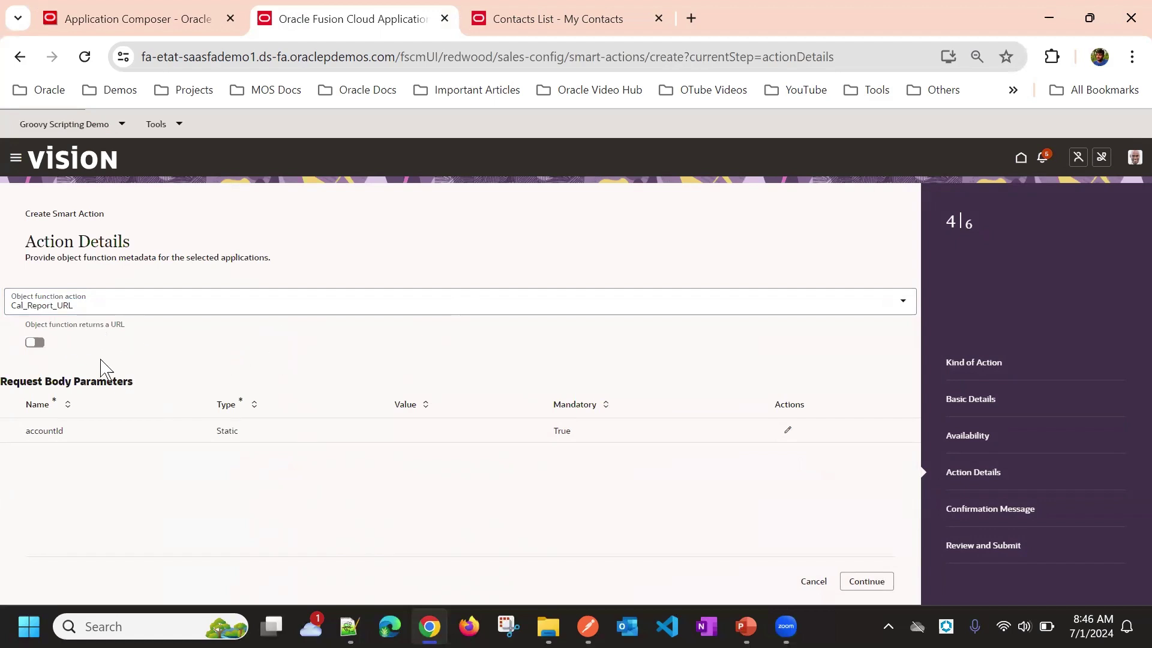
Specify that the object function returns a URL and set the browser window target to New tab.
click(37, 343)
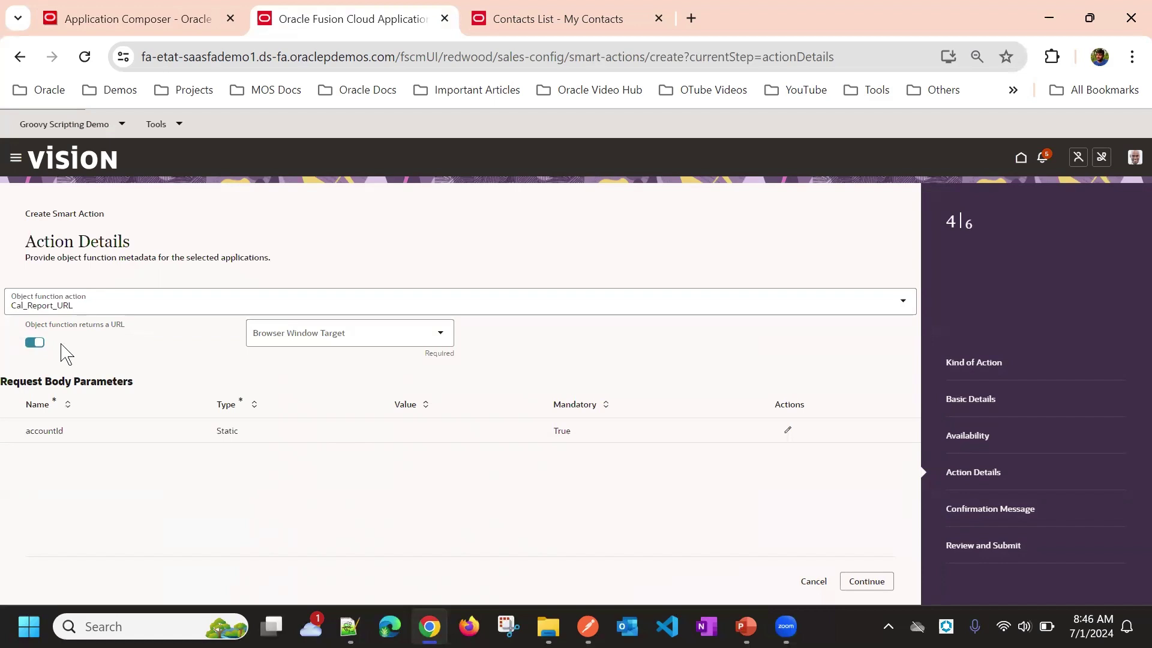
click(37, 344)
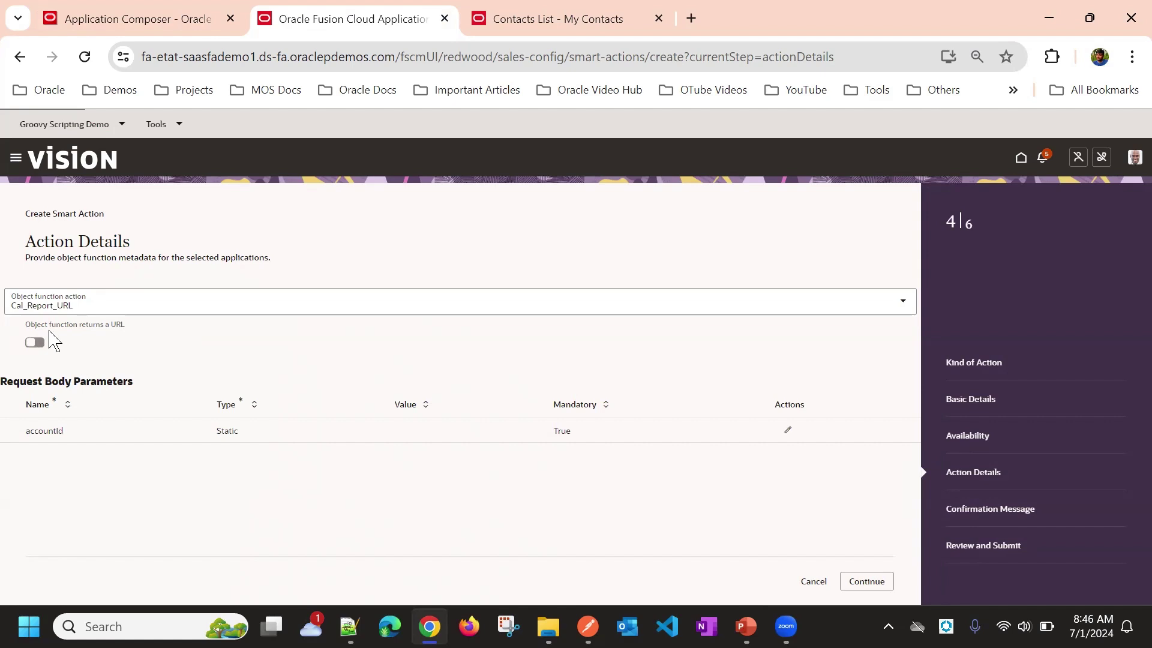
click(36, 345)
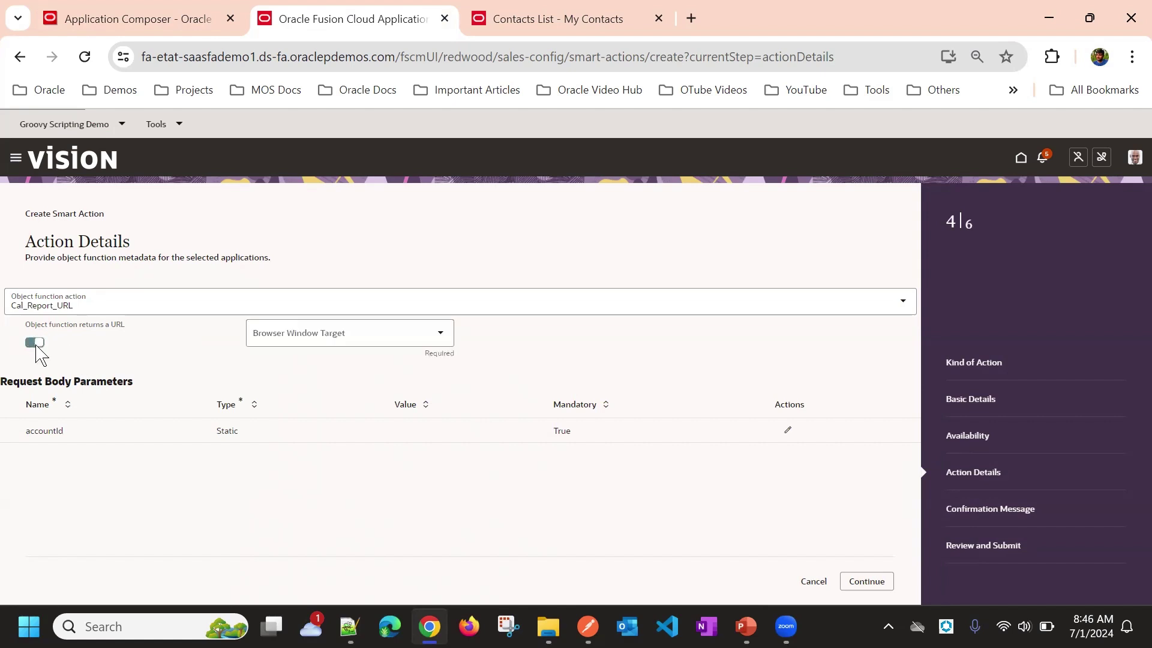
click(275, 345)
click(281, 372)
click(788, 430)
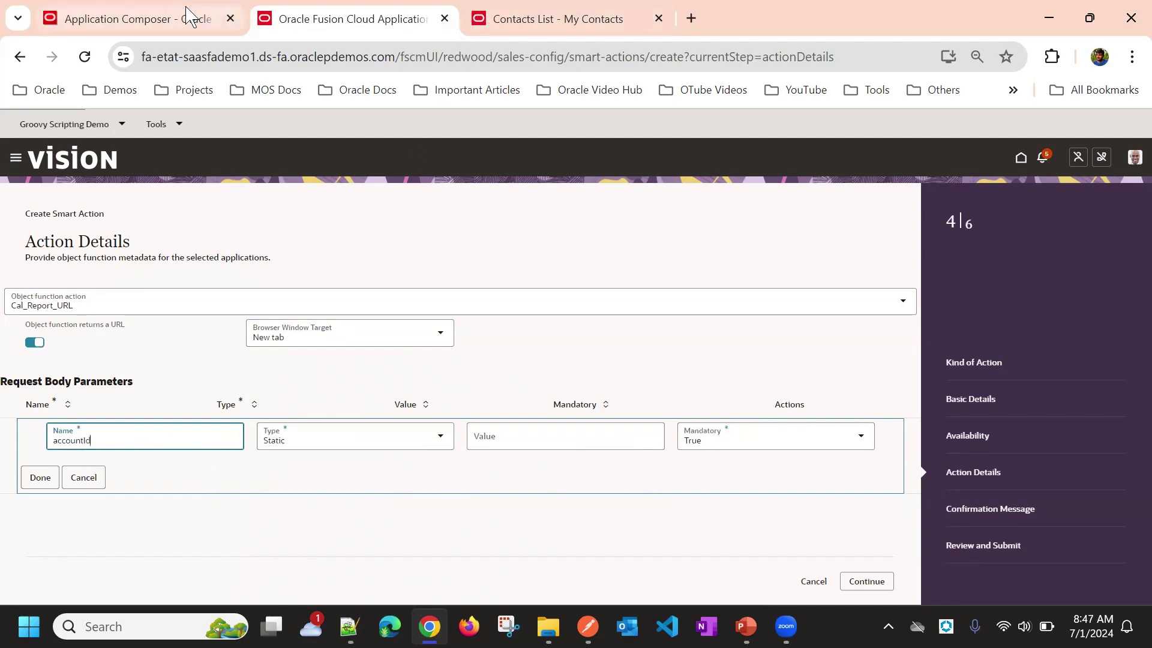
click(204, 18)
click(289, 12)
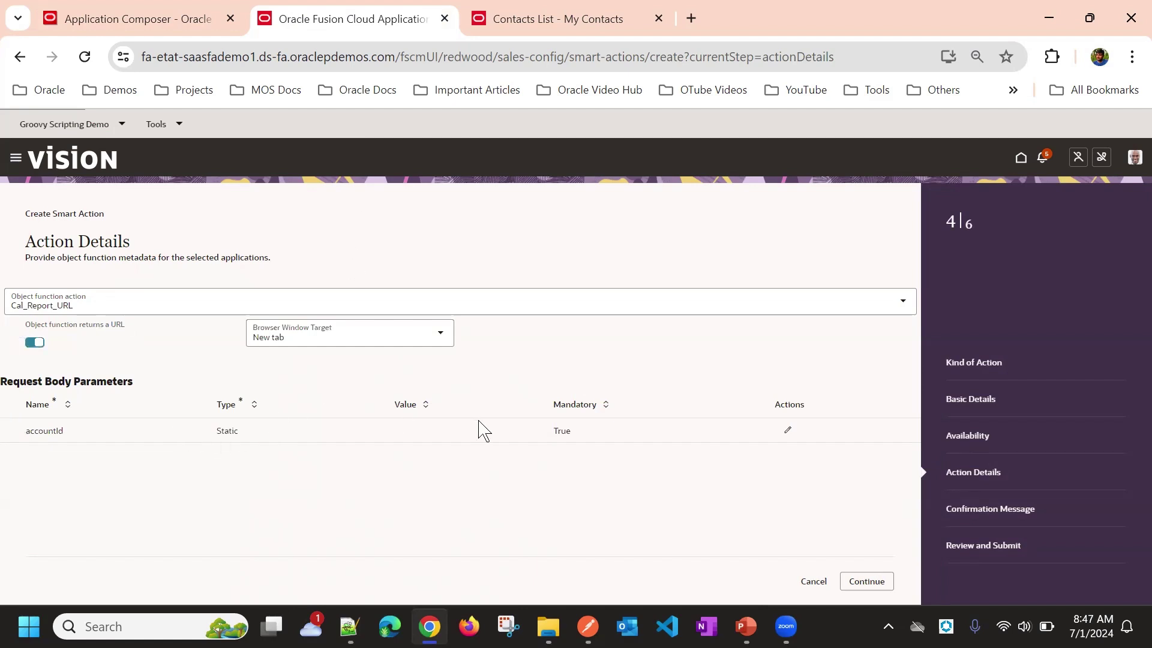
Change the type of the accountId request body parameter to Attribute.
click(788, 430)
click(568, 438)
click(319, 436)
click(294, 496)
click(483, 378)
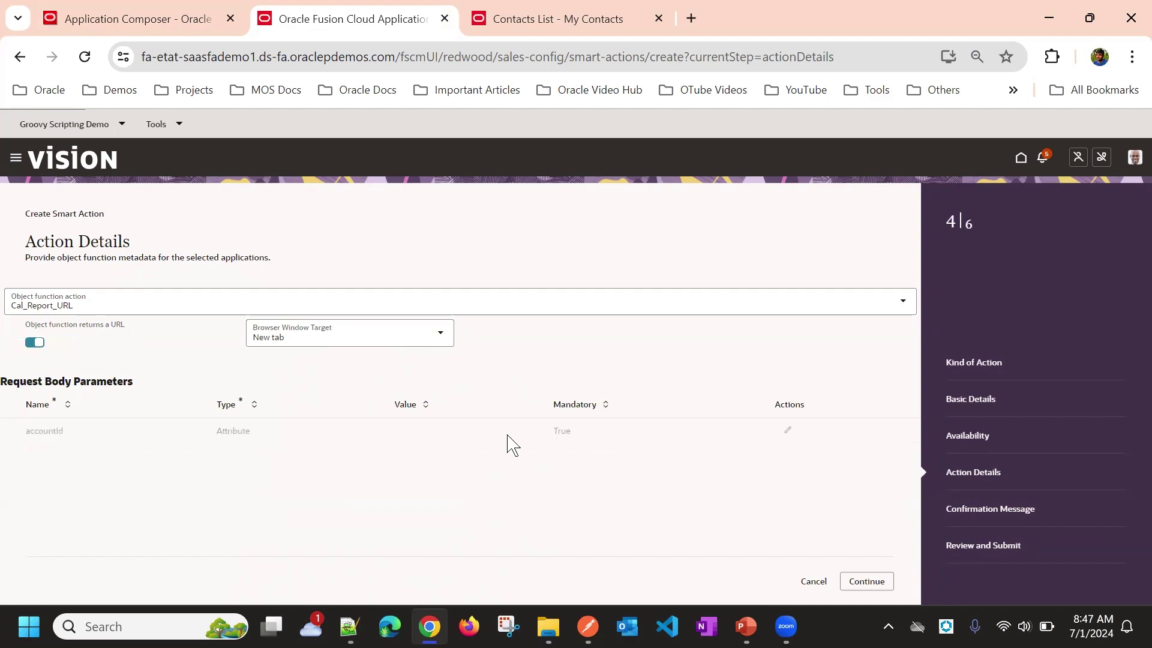
Set the value of the accountId parameter to Account (TargetPartyId).
click(788, 430)
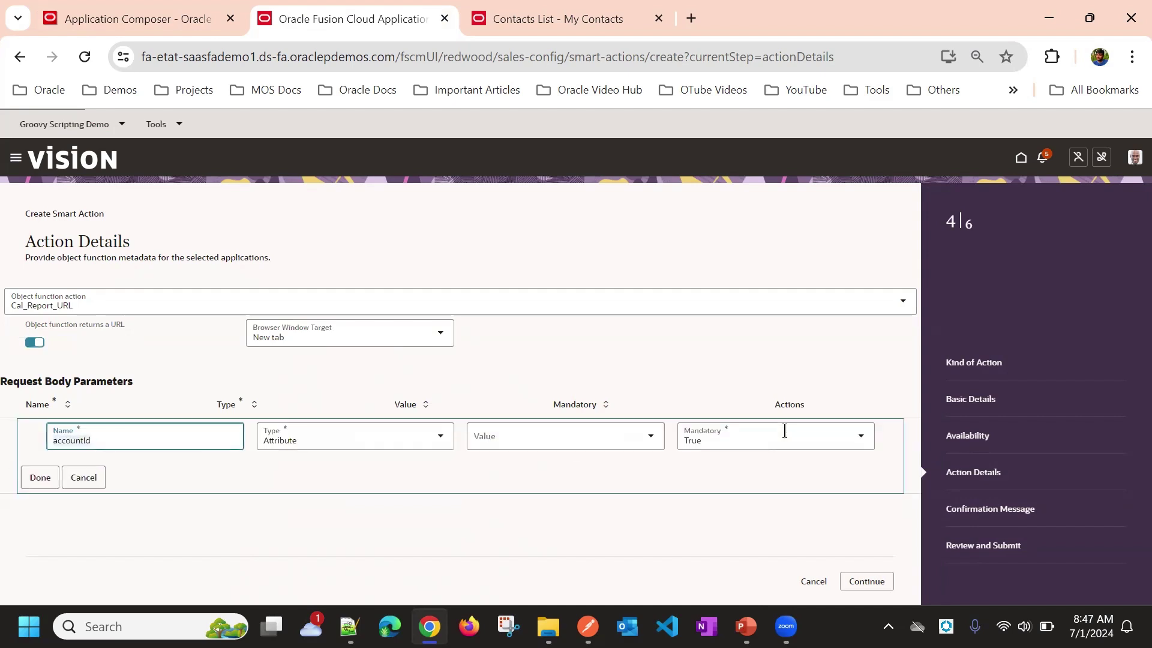
click(523, 443)
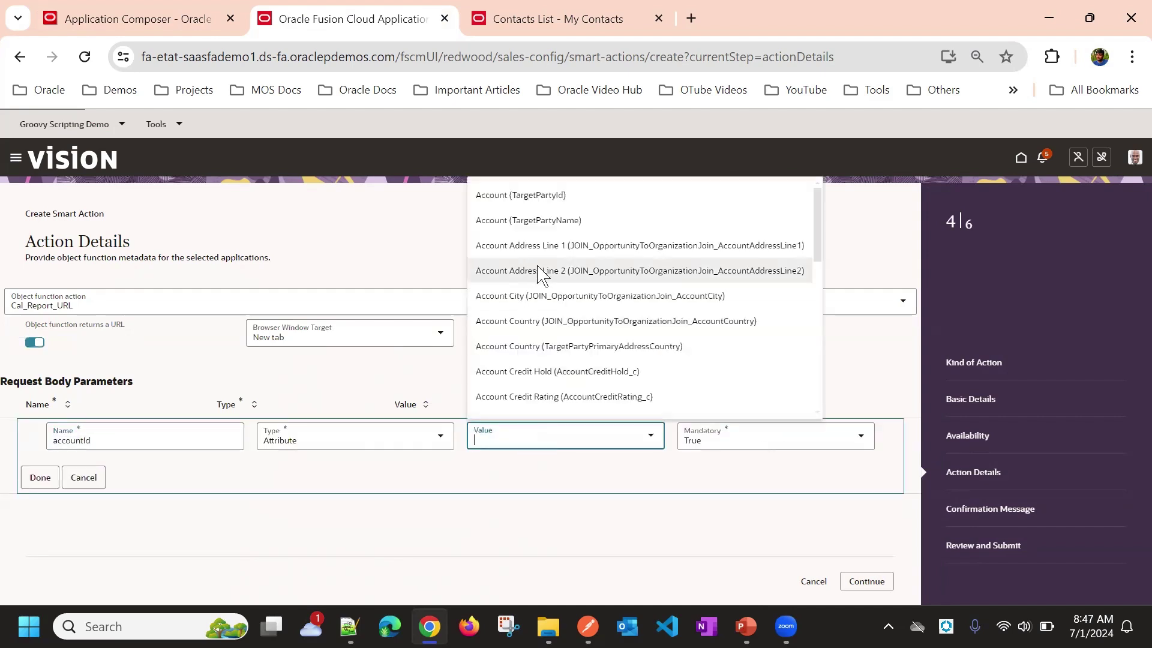
click(519, 195)
click(530, 384)
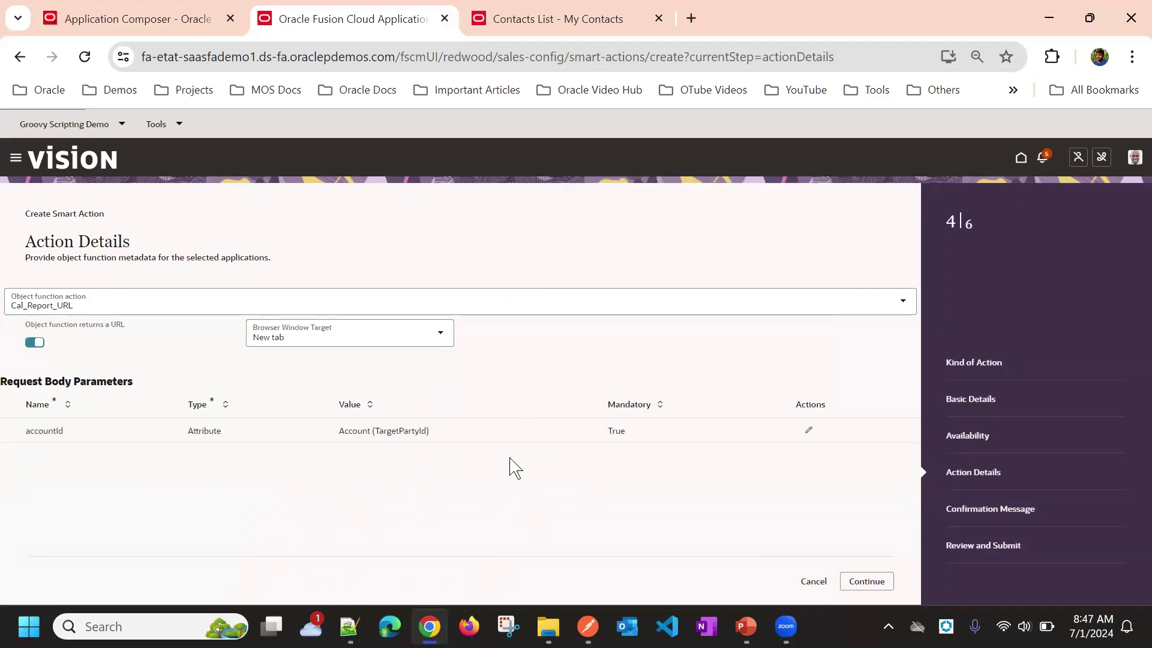
Leave the confirmation message blank, continue to the review and submit the smart action.
click(871, 581)
click(160, 327)
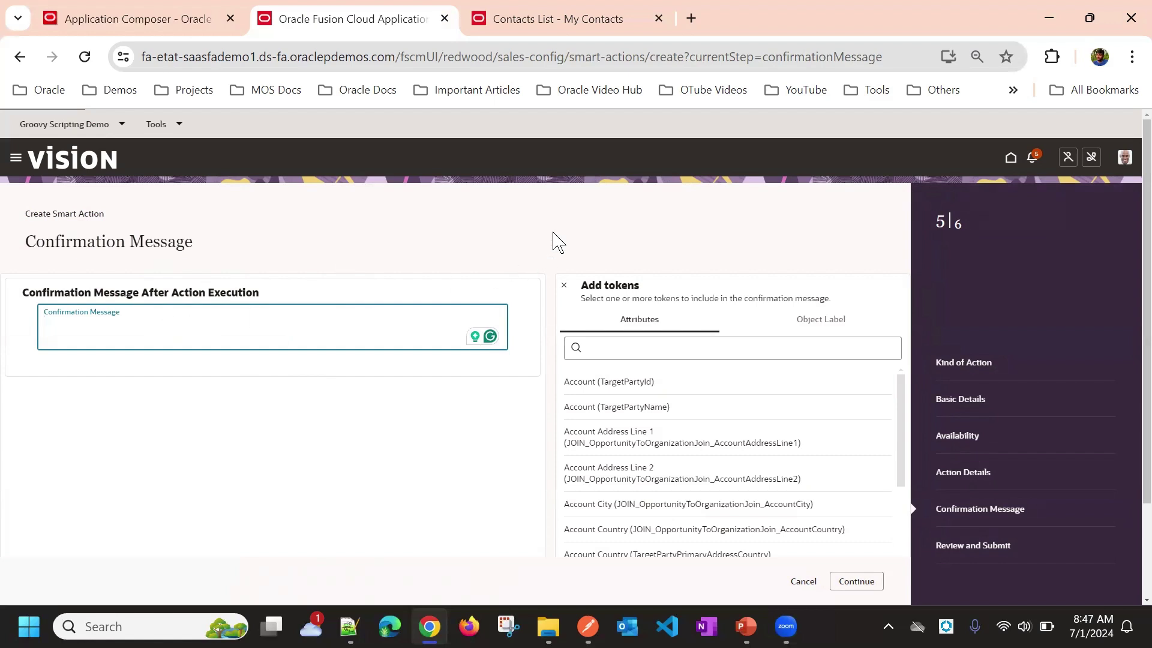
scroll(553, 239, down, 2)
click(855, 582)
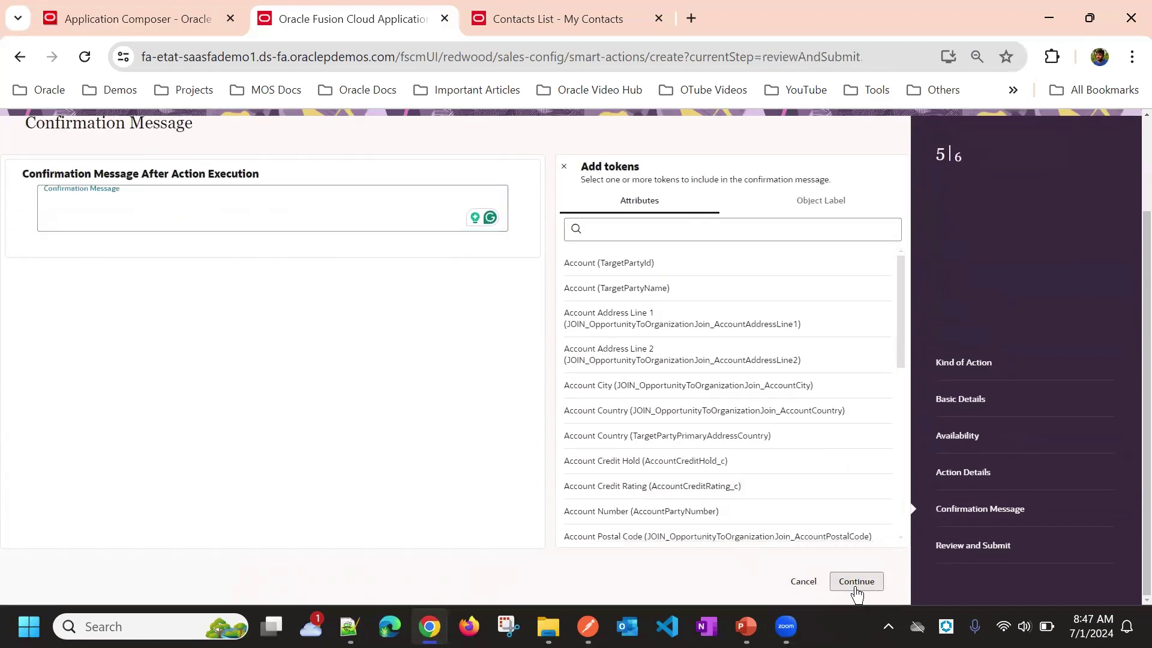
click(860, 583)
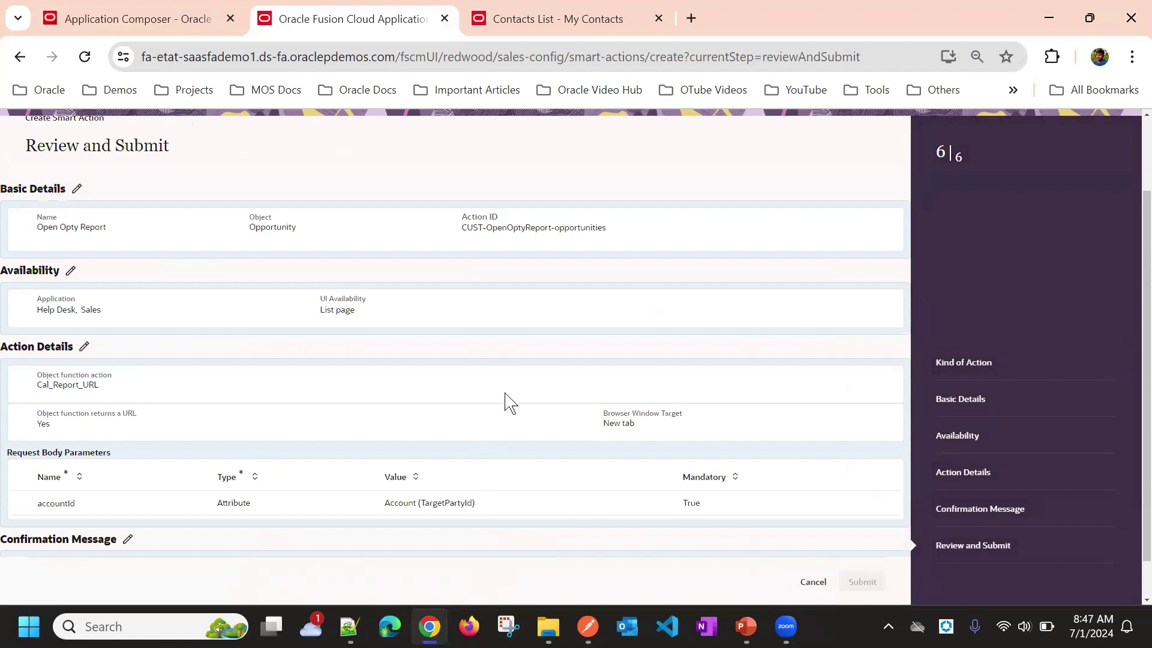
Copy the action name Open Opty Report from the basic details on the review page.
scroll(498, 360, up, 2)
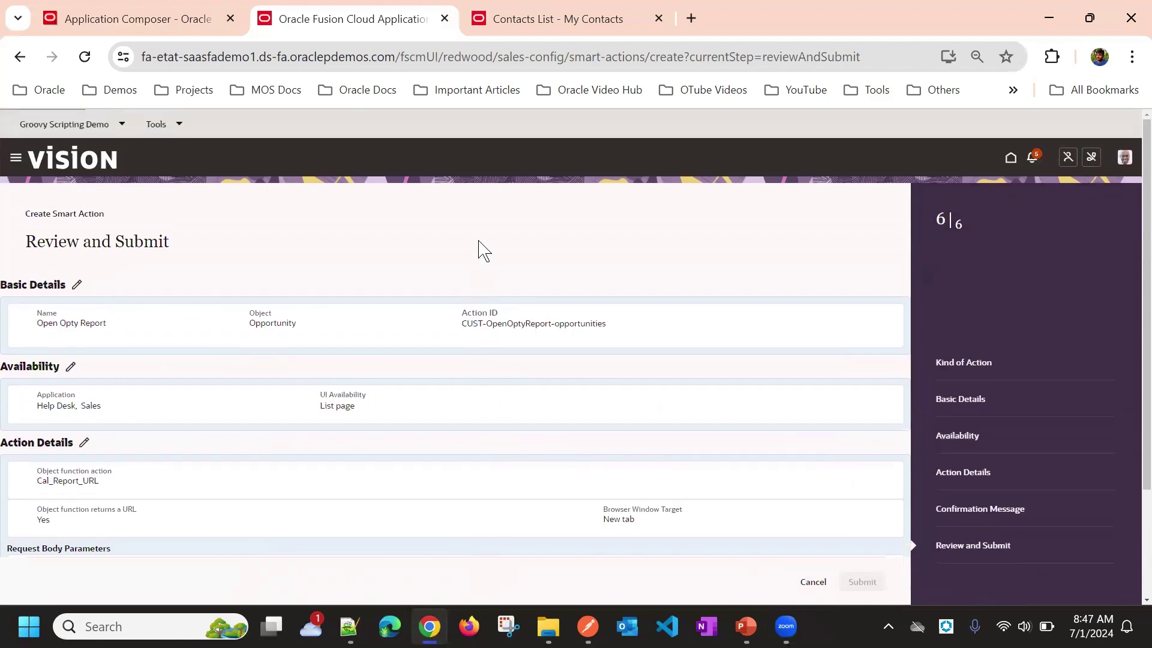
click(60, 328)
triple_click(60, 328)
right_click(62, 329)
click(93, 345)
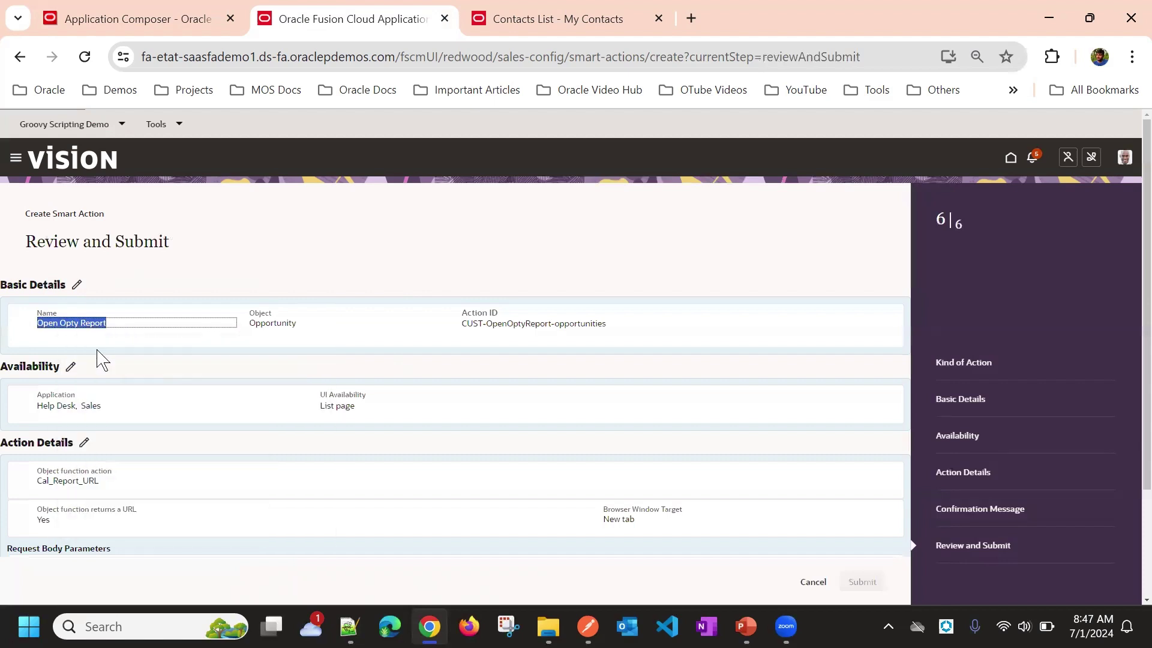
click(323, 243)
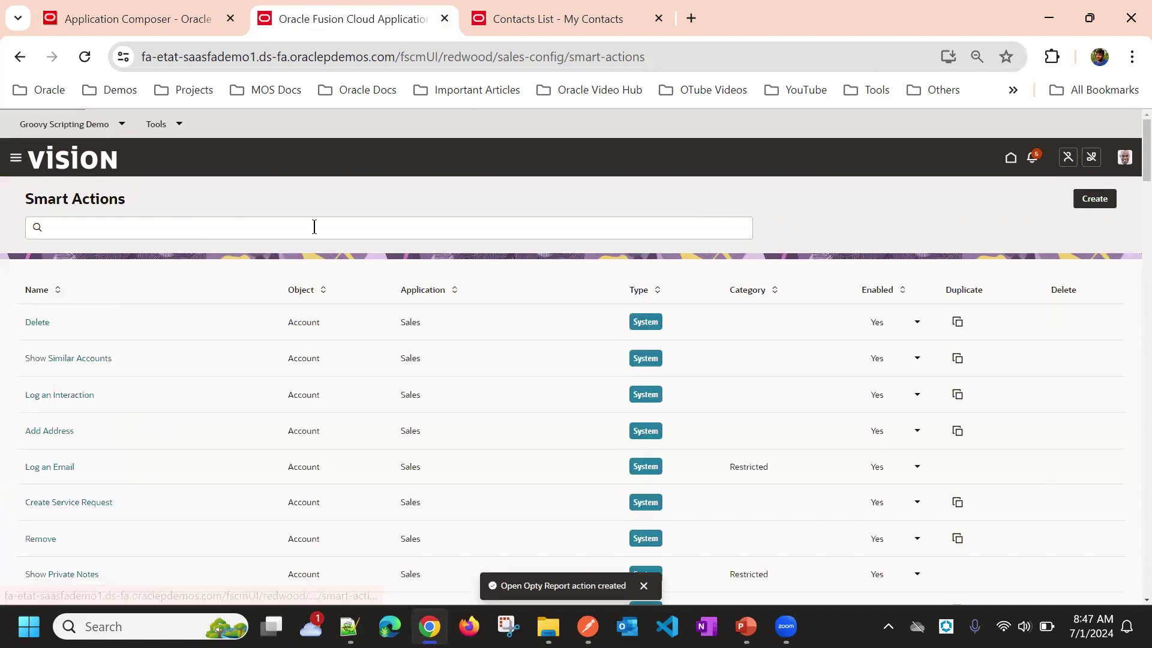
Open the Opportunities list under Redwood Sales.
click(14, 158)
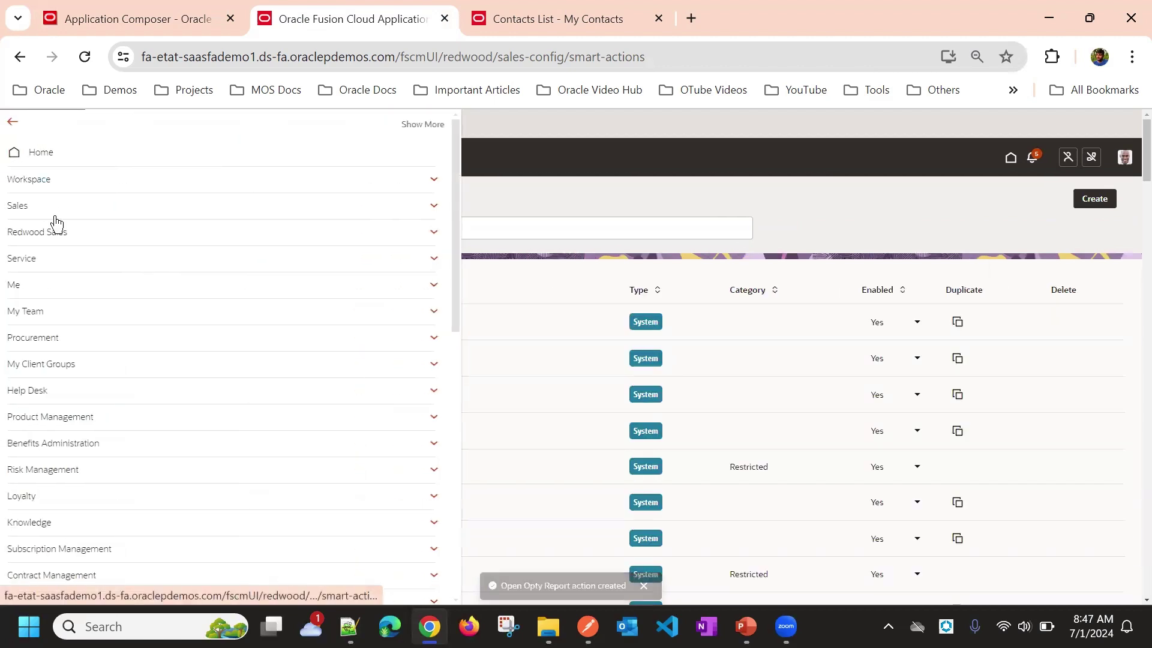
click(53, 232)
click(64, 314)
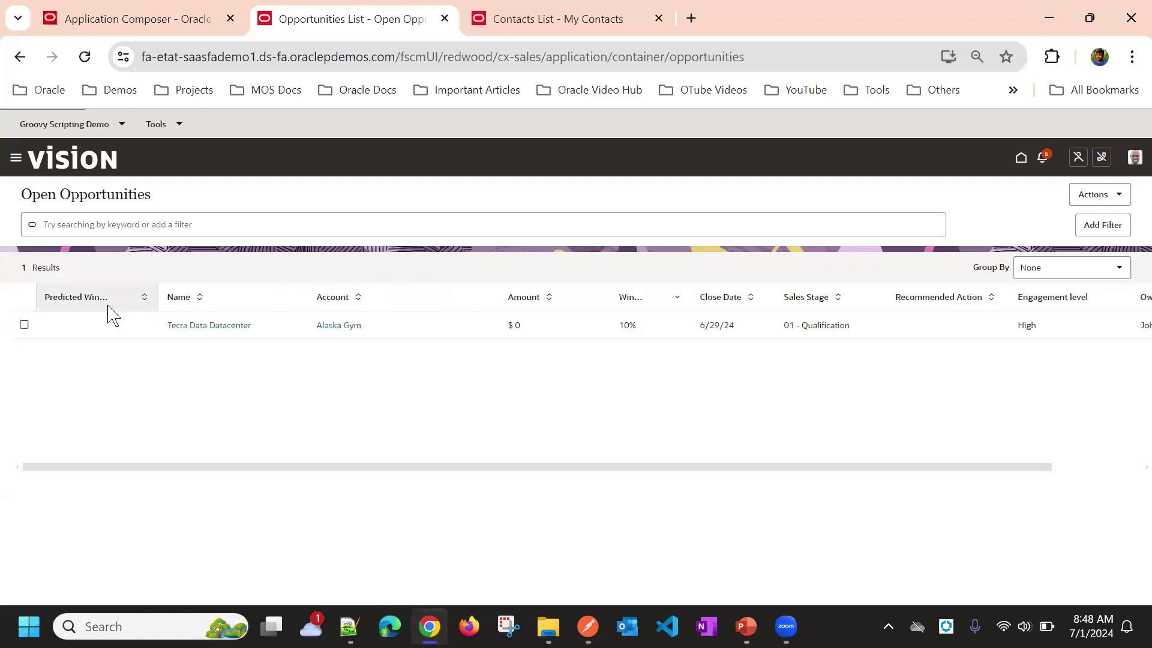
Try to open the Tecra Data Datacenter opportunity, dismiss the message and go back to the Opportunities list.
click(198, 329)
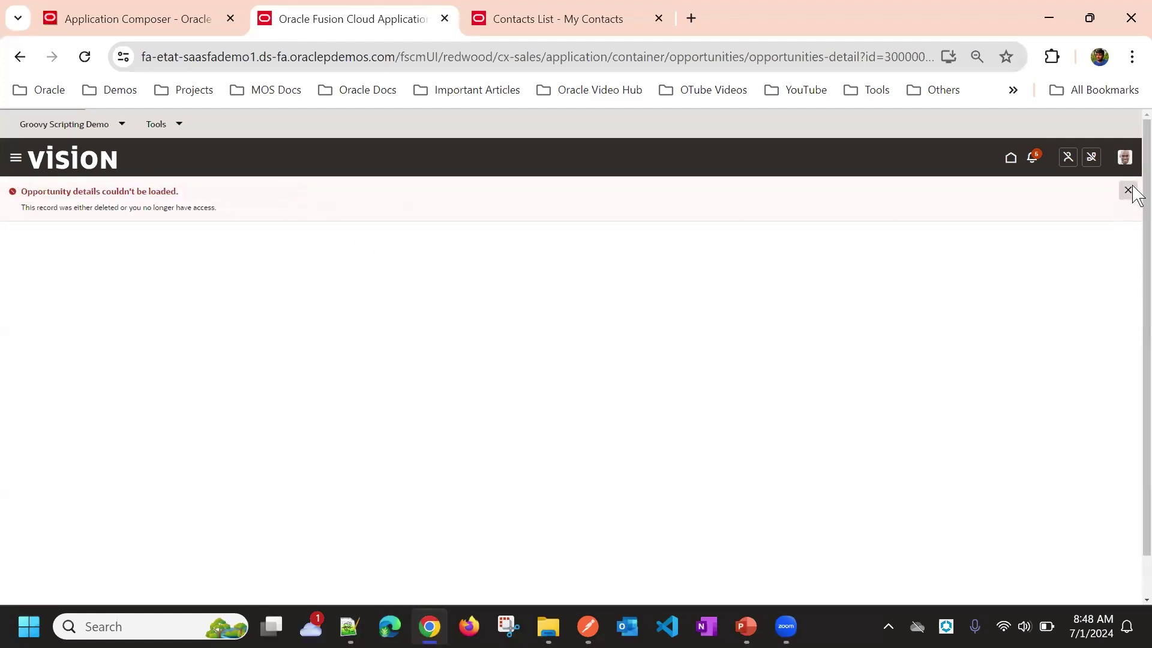
click(1128, 191)
click(16, 161)
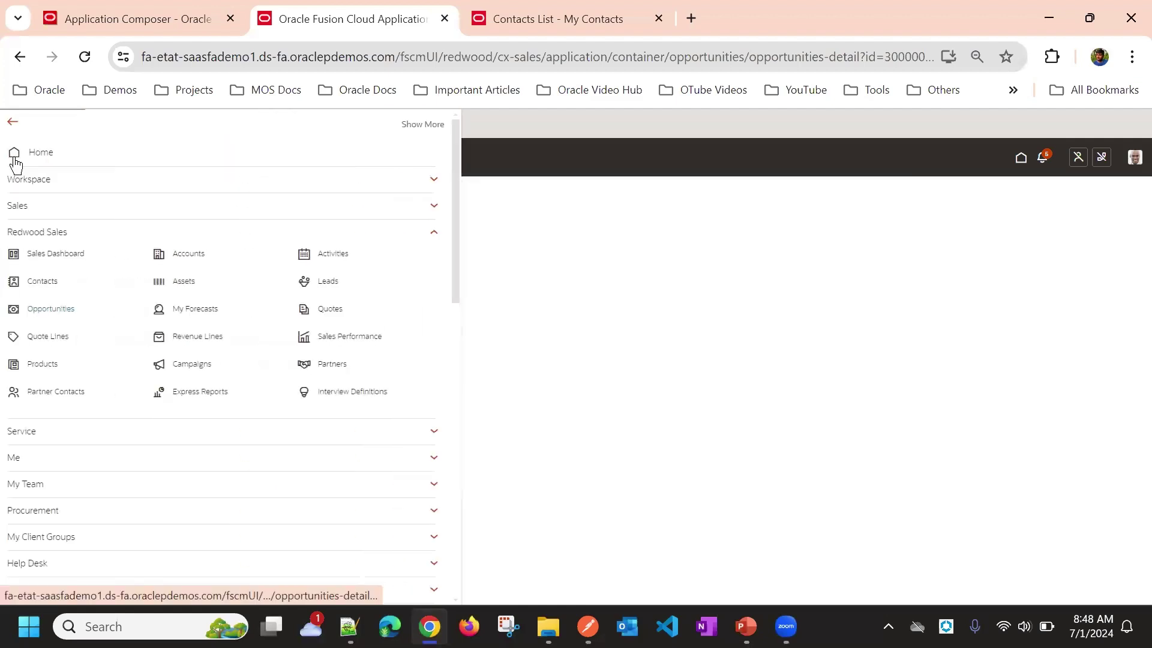
click(51, 312)
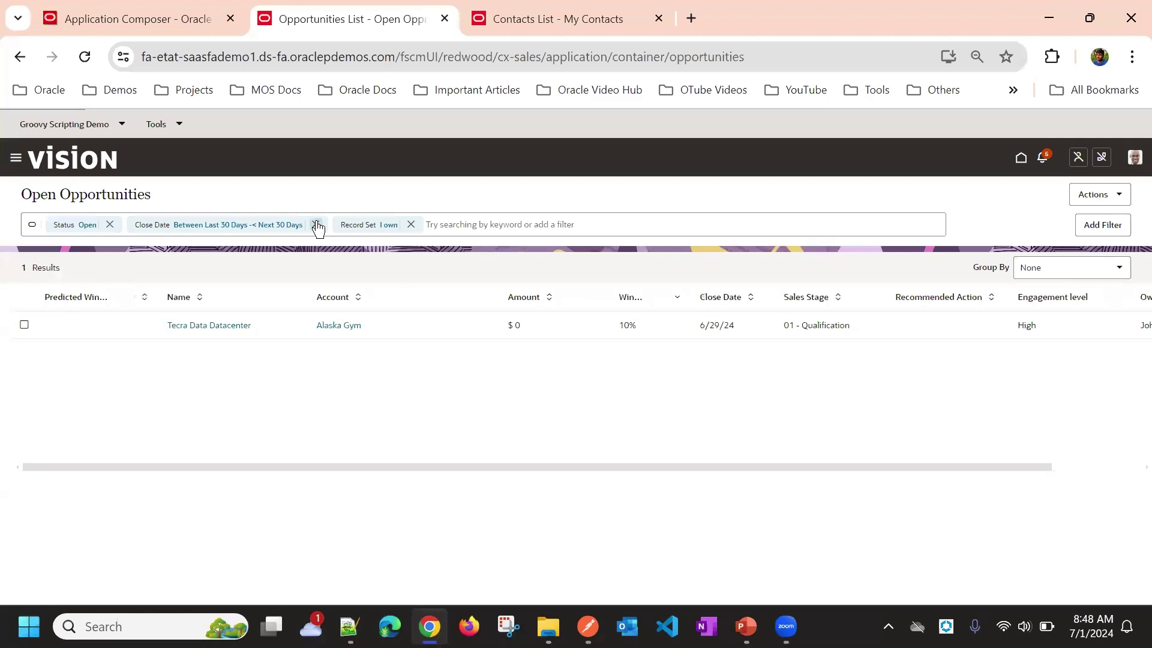
Remove the Record Set and Close Date filters and open the Field Sales Implementation opportunity.
click(410, 224)
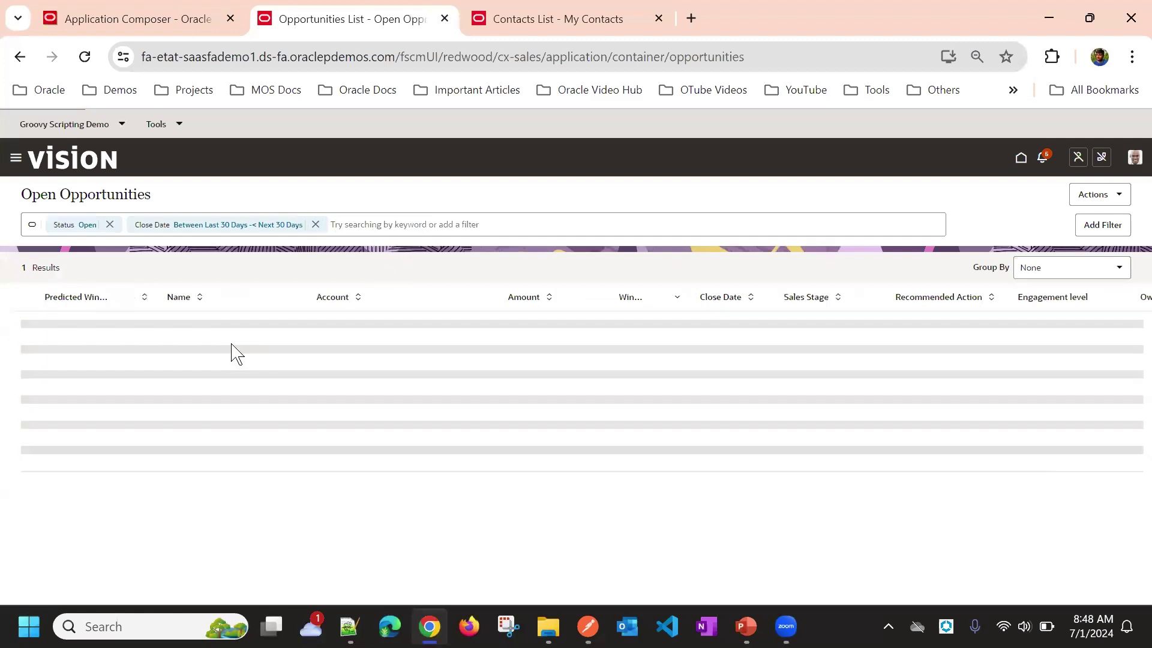
click(314, 228)
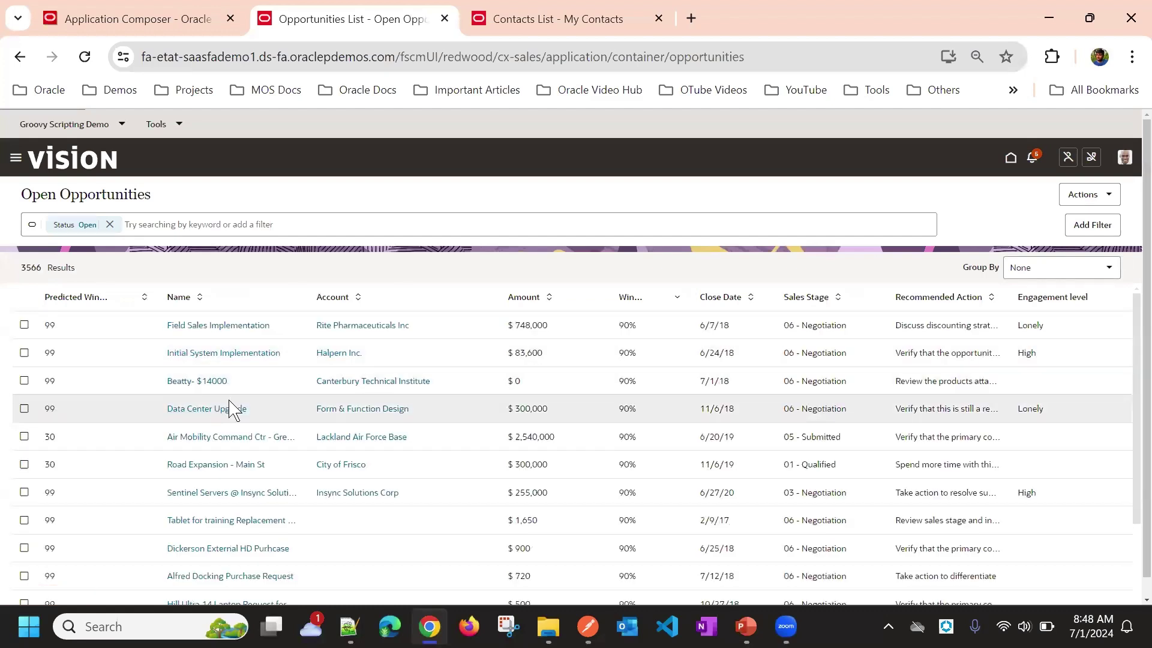
click(201, 330)
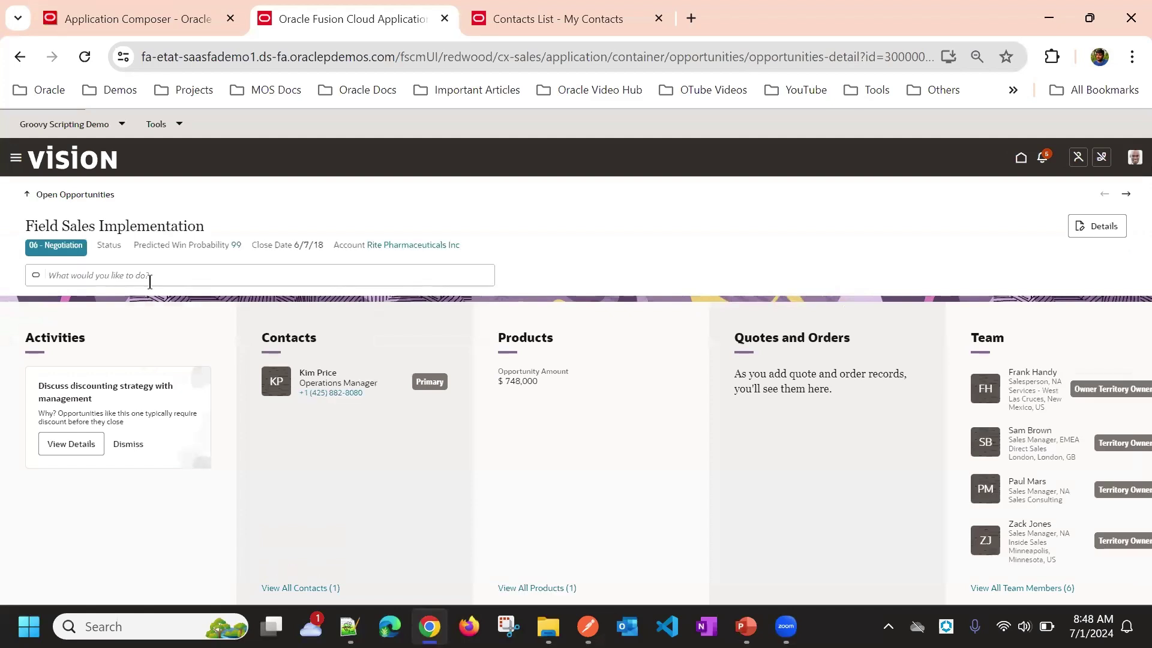
Find and run the Open Opty Report action on the Field Sales Implementation opportunity.
click(150, 277)
text(Open Opty Report)
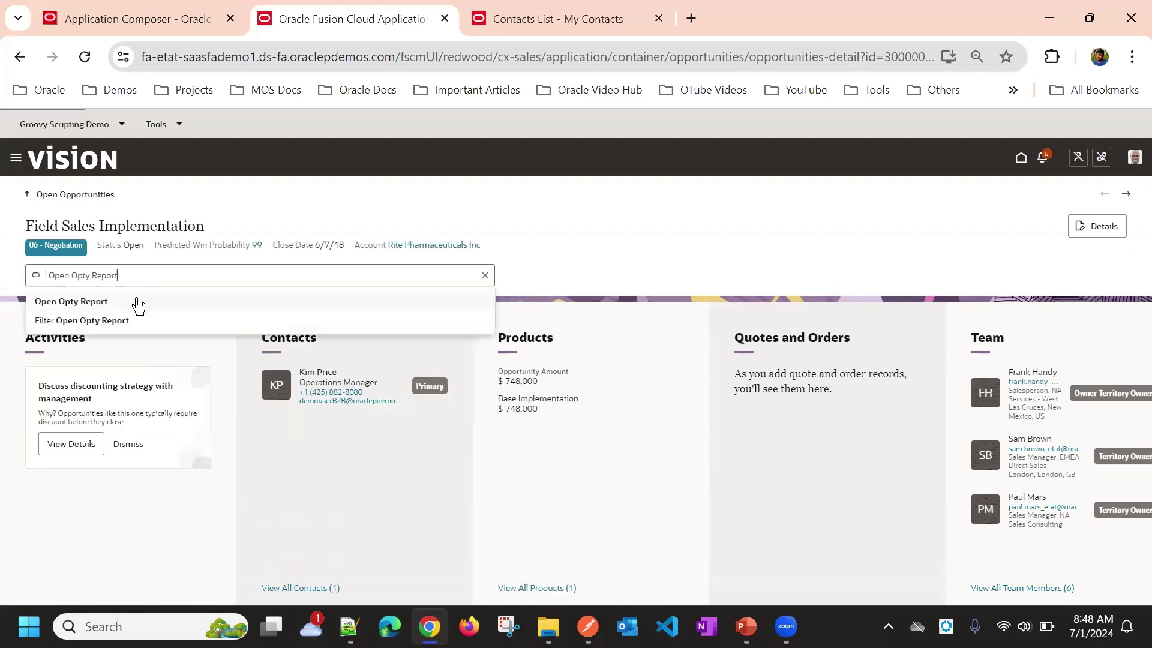
click(94, 308)
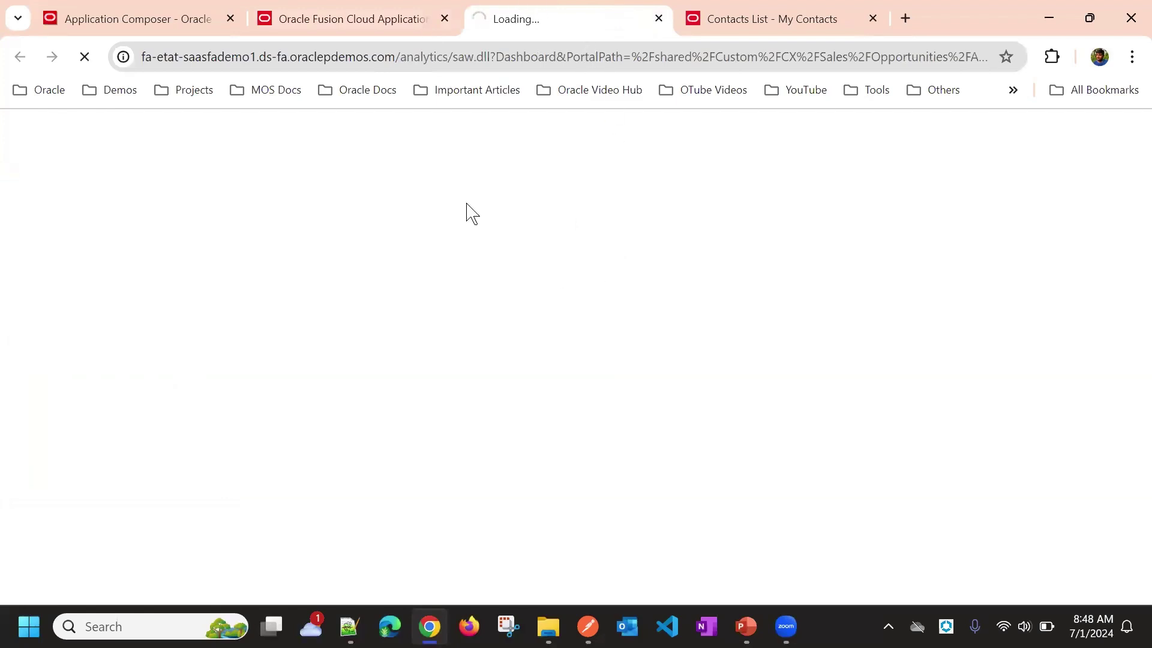
Insert the missing "=" after val1 in the report page's URL and reload the report.
click(624, 57)
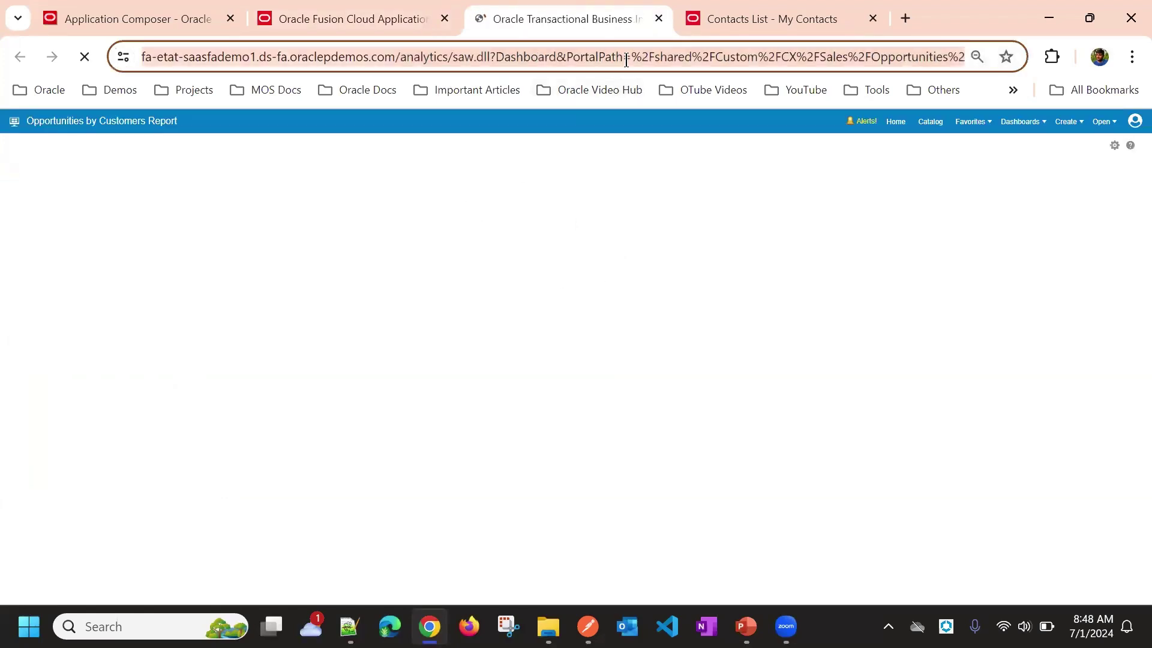
key(End)
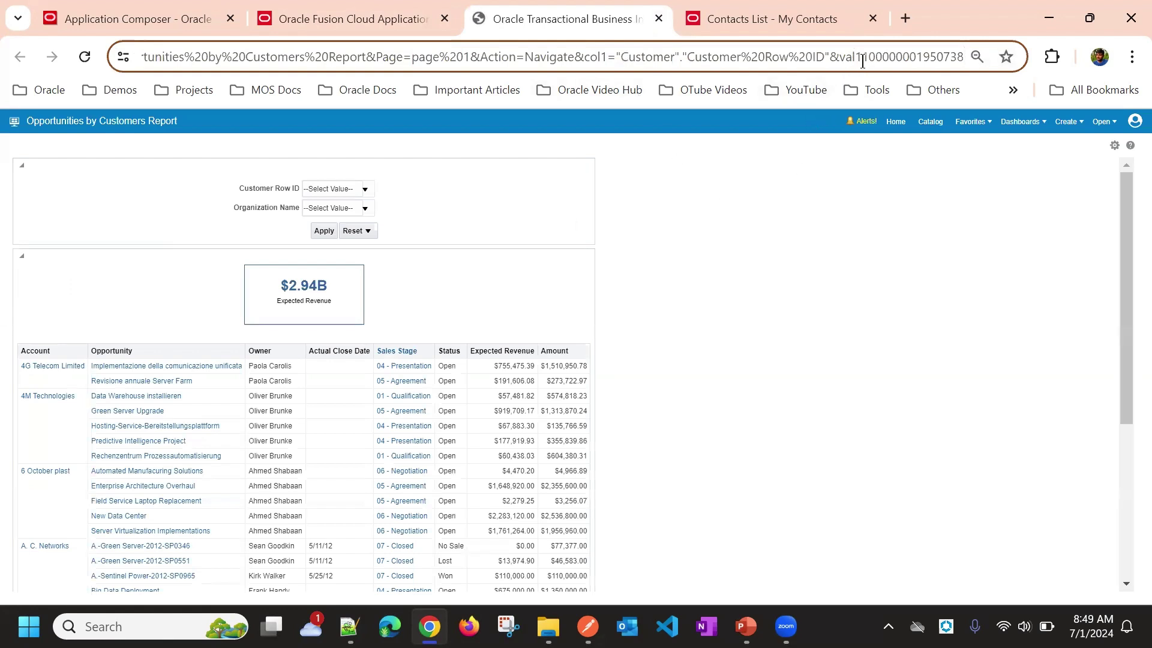
drag(857, 56, 962, 58)
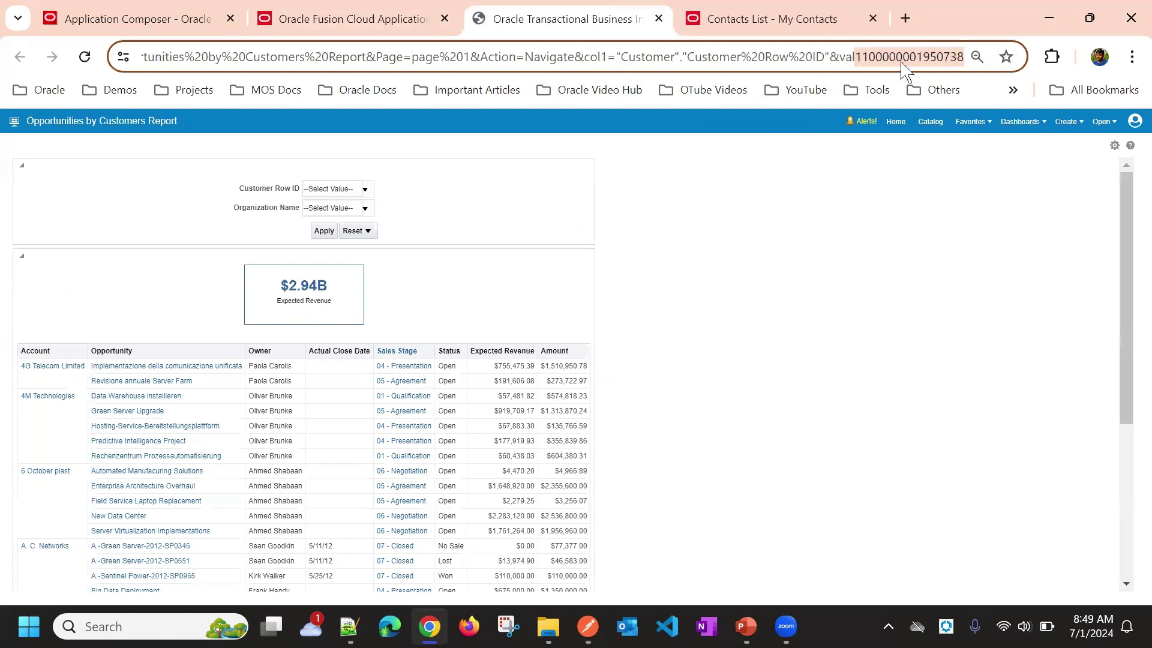
click(860, 57)
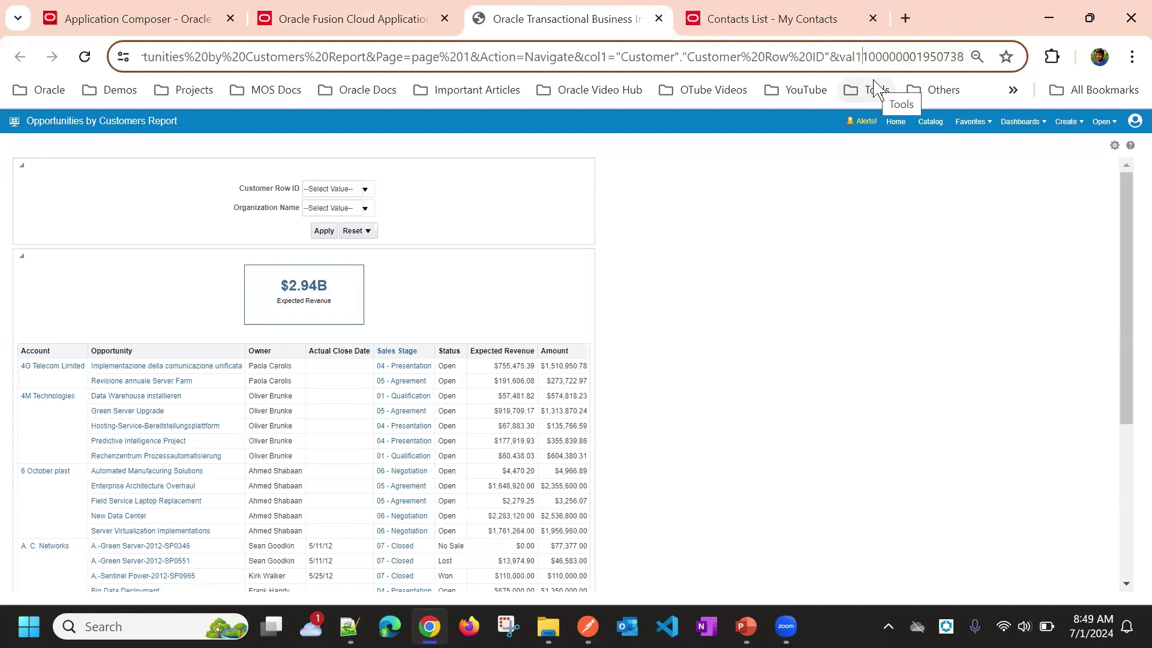
text(=)
key(Return)
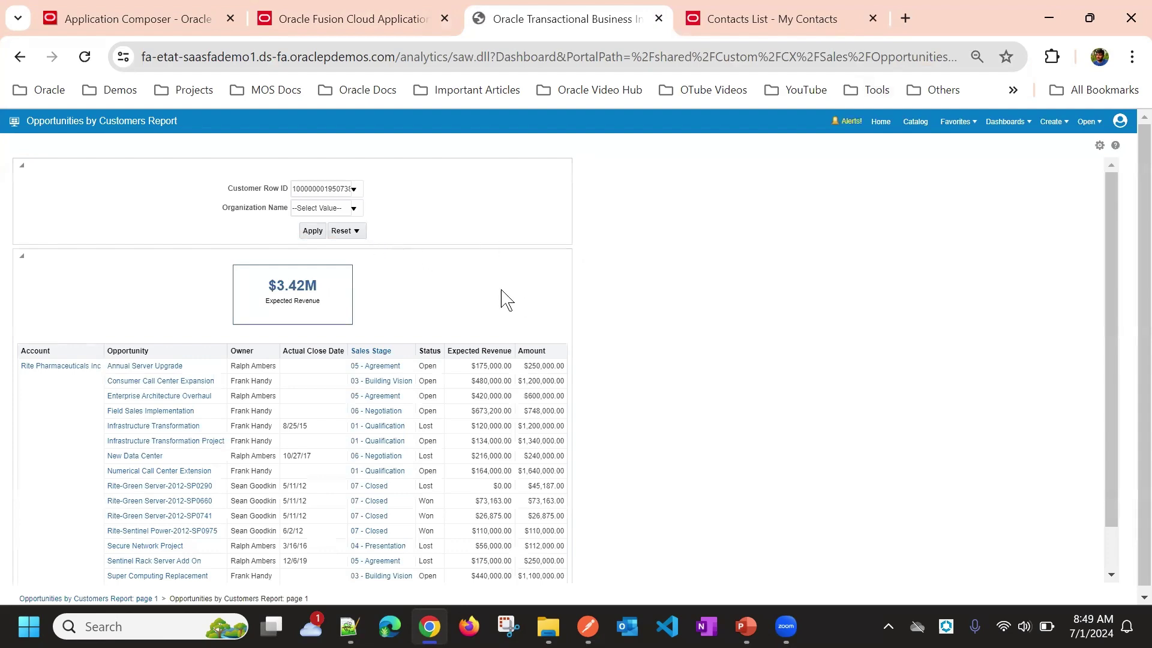
Add "=" after val1 in the Cal_Report_URL function script in Application Composer, then save and close the function.
click(380, 14)
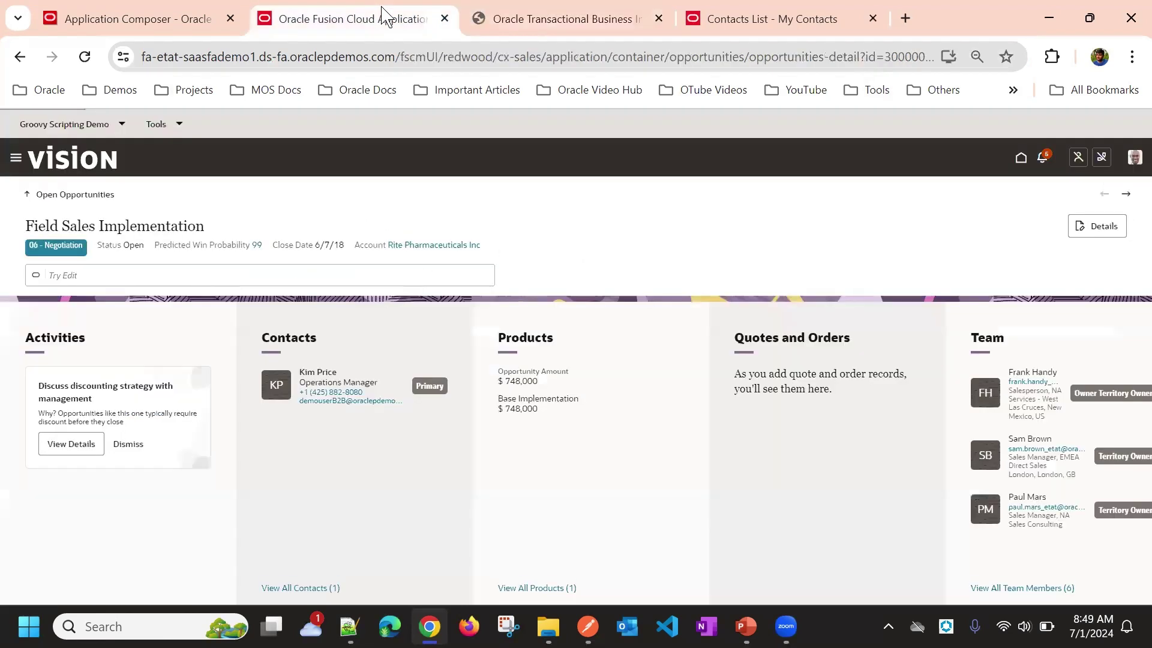
click(159, 13)
click(246, 316)
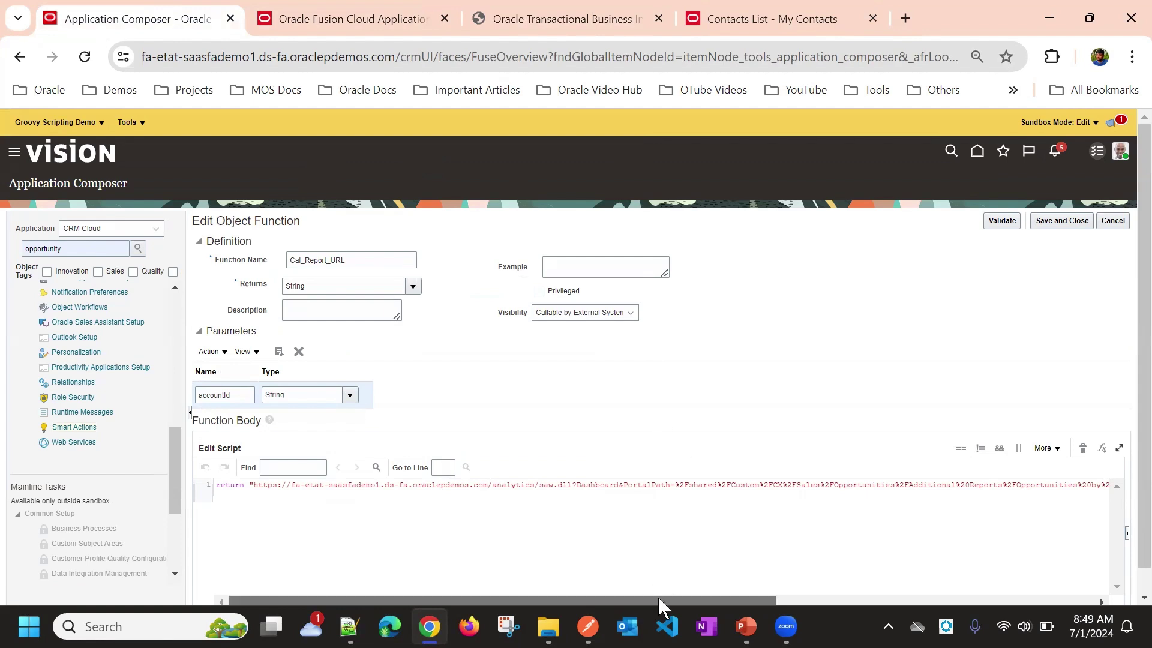
drag(658, 597, 1135, 618)
click(1056, 485)
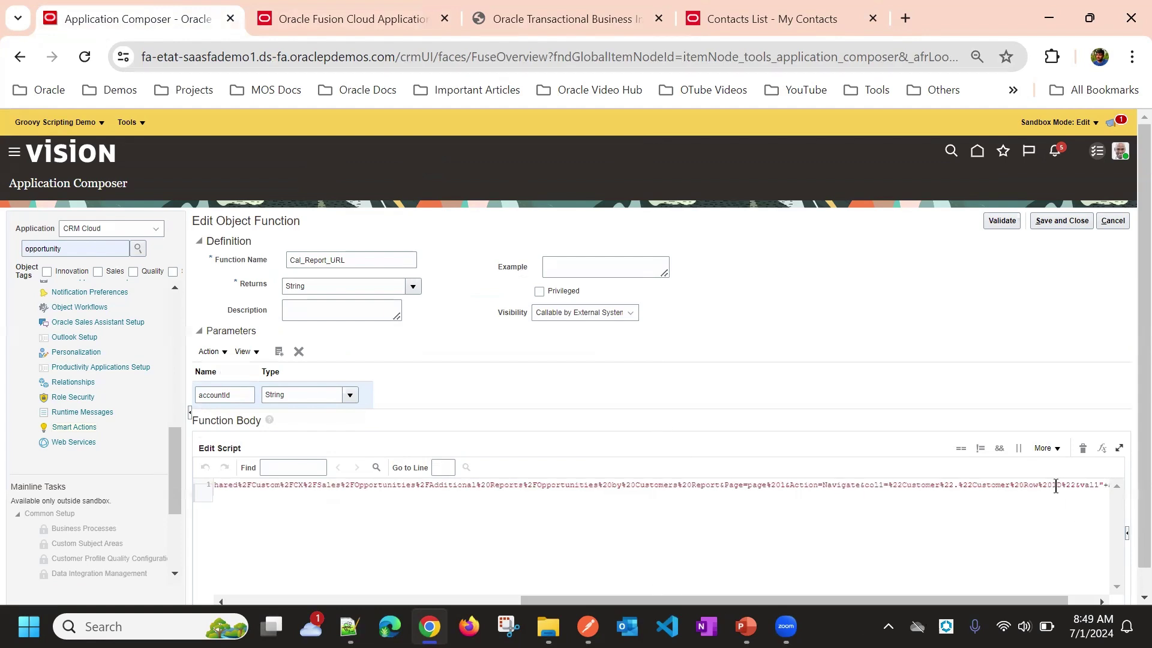
drag(979, 603, 1115, 599)
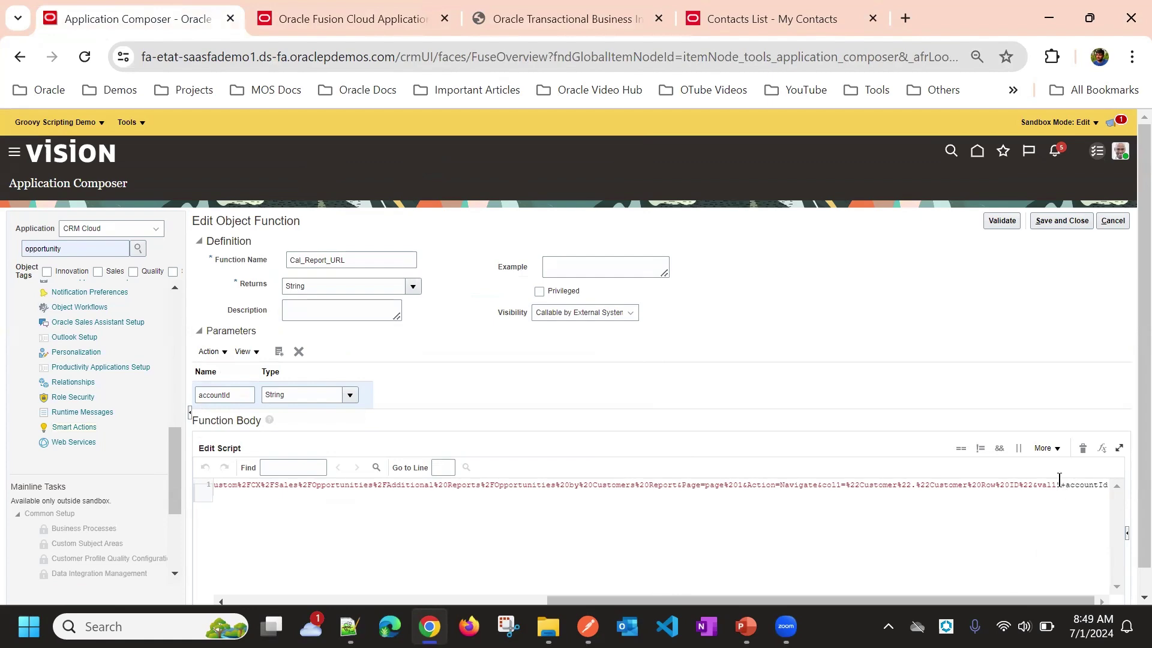
text(=)
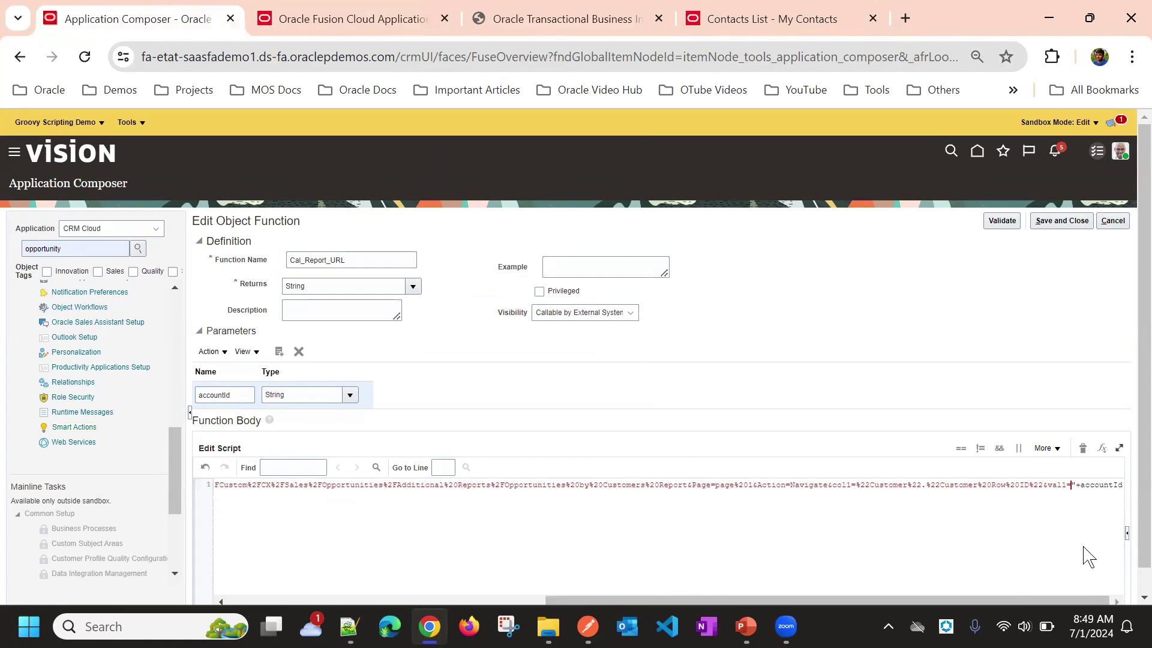
click(1060, 220)
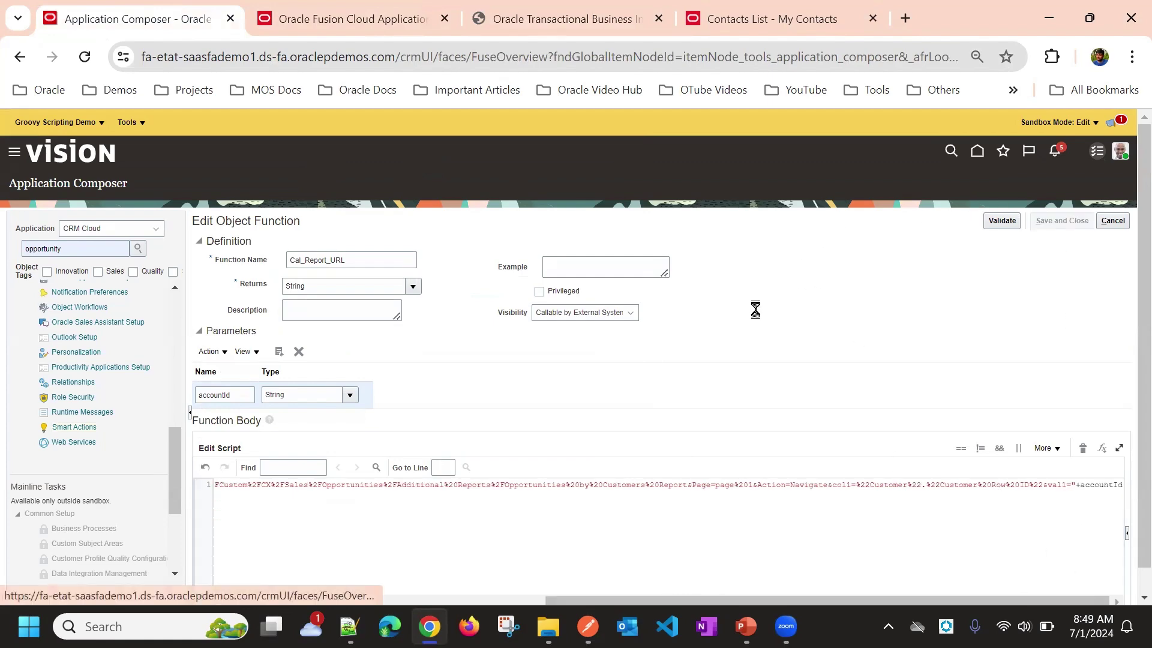
Examine the Opportunities by Customers Report filtered by customer row ID and compare it with the Field Sales Implementation opportunity page.
click(438, 17)
click(512, 17)
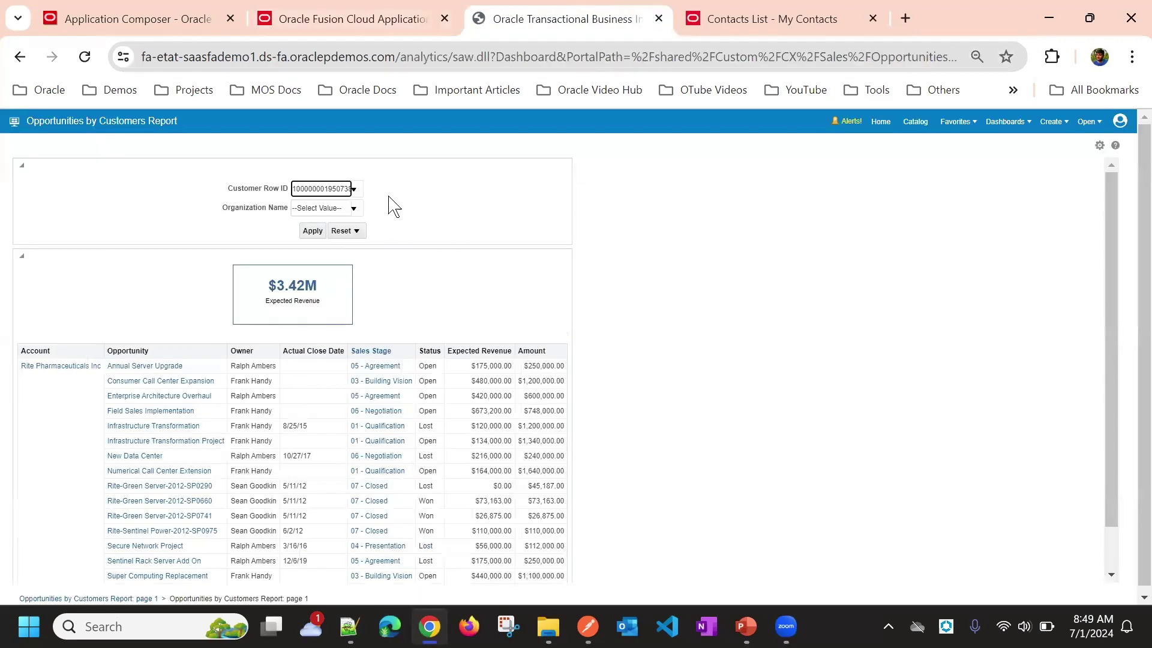
scroll(386, 211, down, 1)
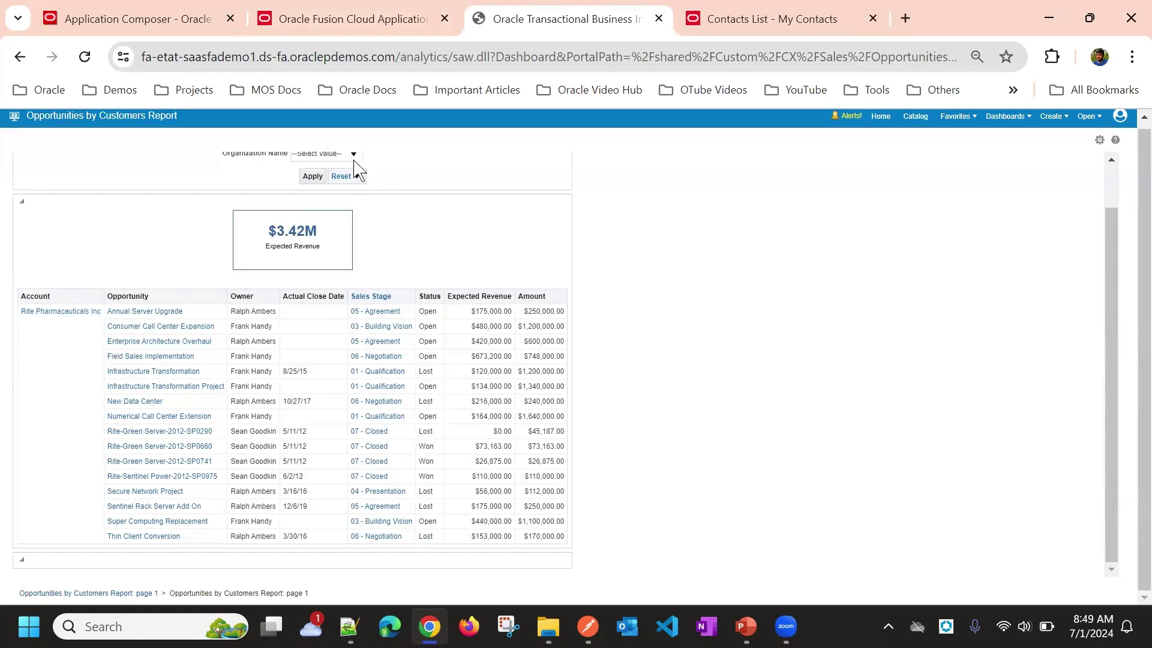
click(288, 17)
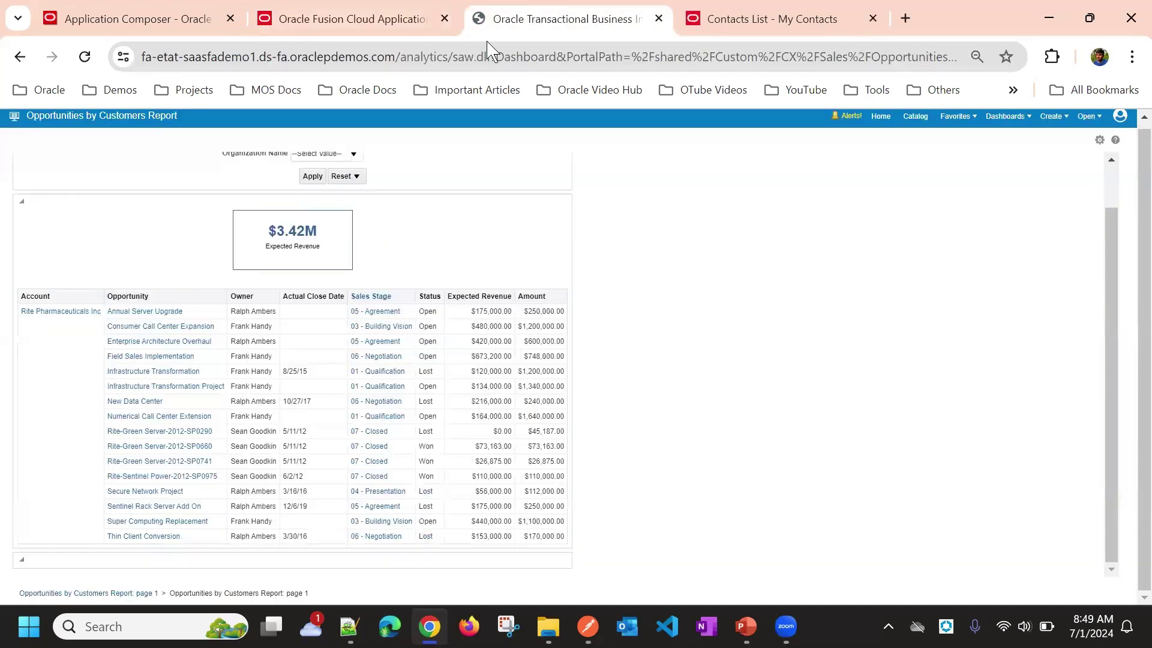
click(534, 18)
scroll(553, 398, up, 1)
click(369, 19)
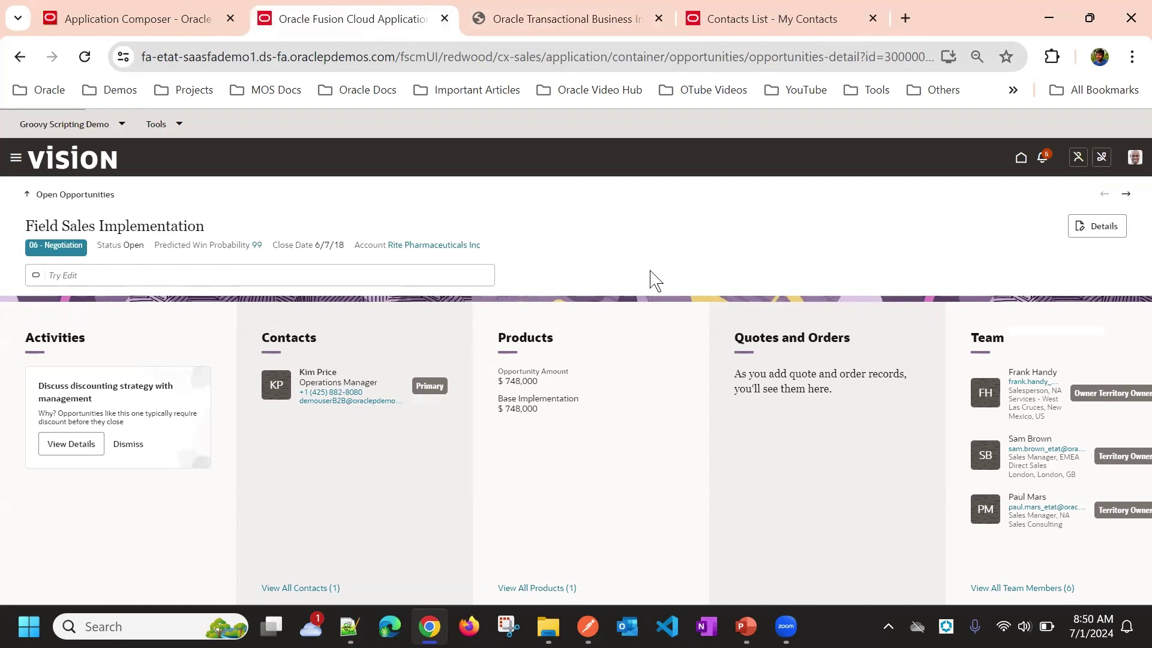
scroll(660, 288, right, 5)
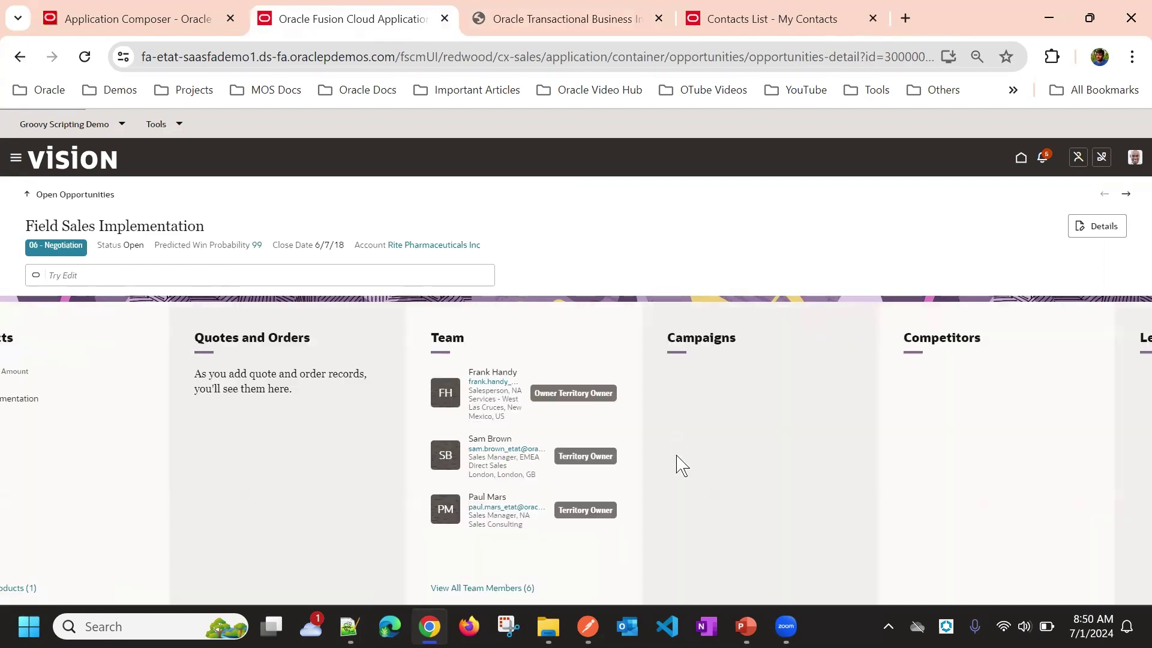